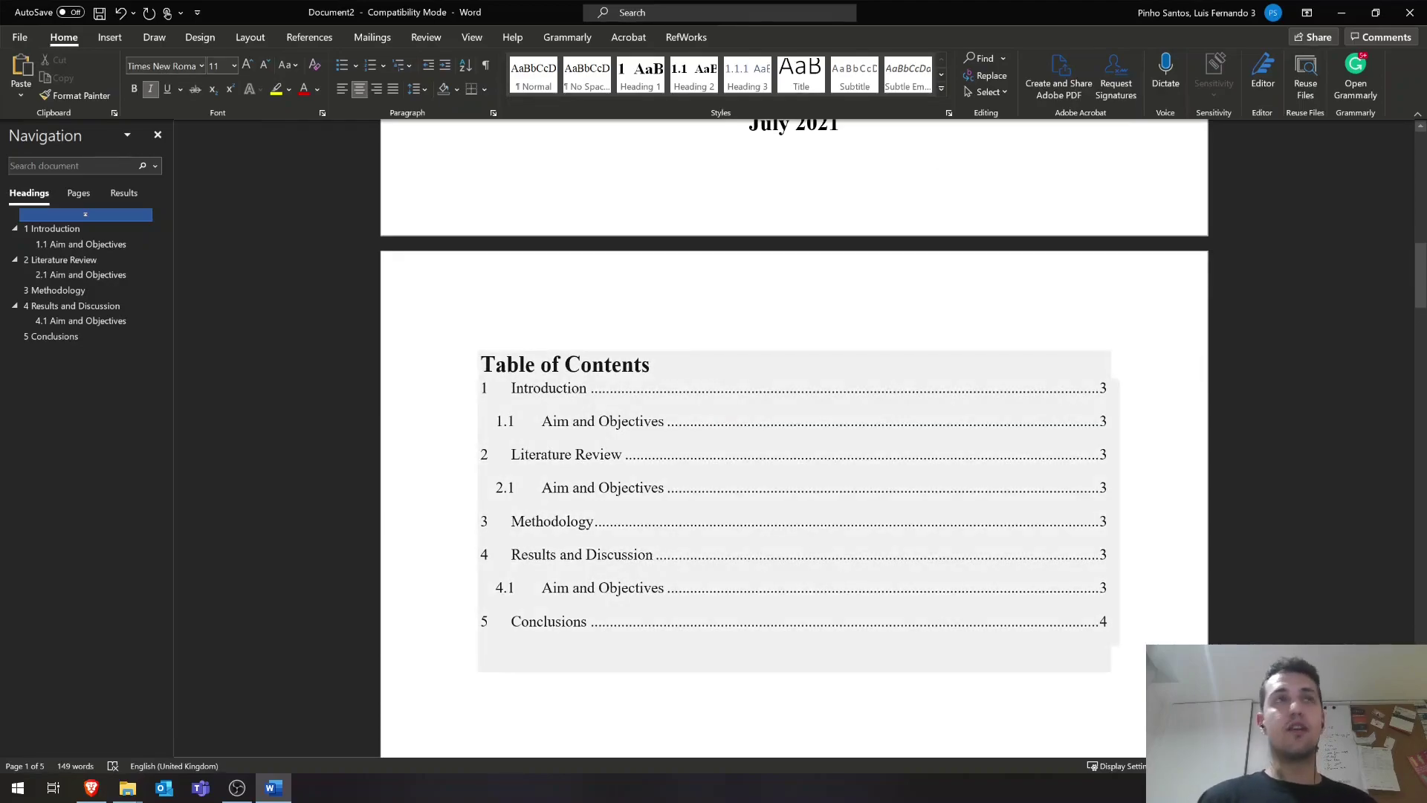
# Review the table of contents, the lists of figures and tables, and the chapter pages of the report.
pyautogui.scroll(-6, 713, 413)
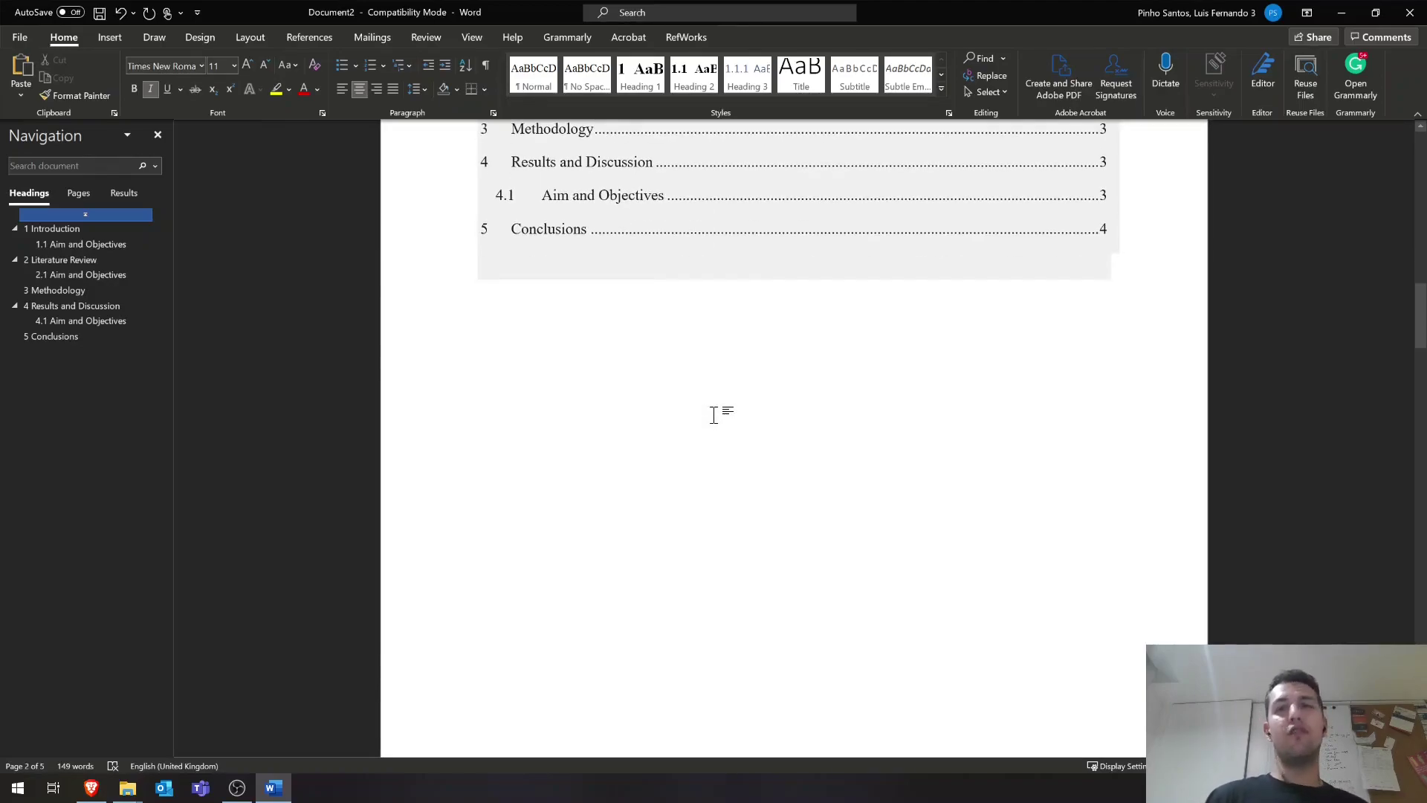
pyautogui.scroll(-20, 709, 420)
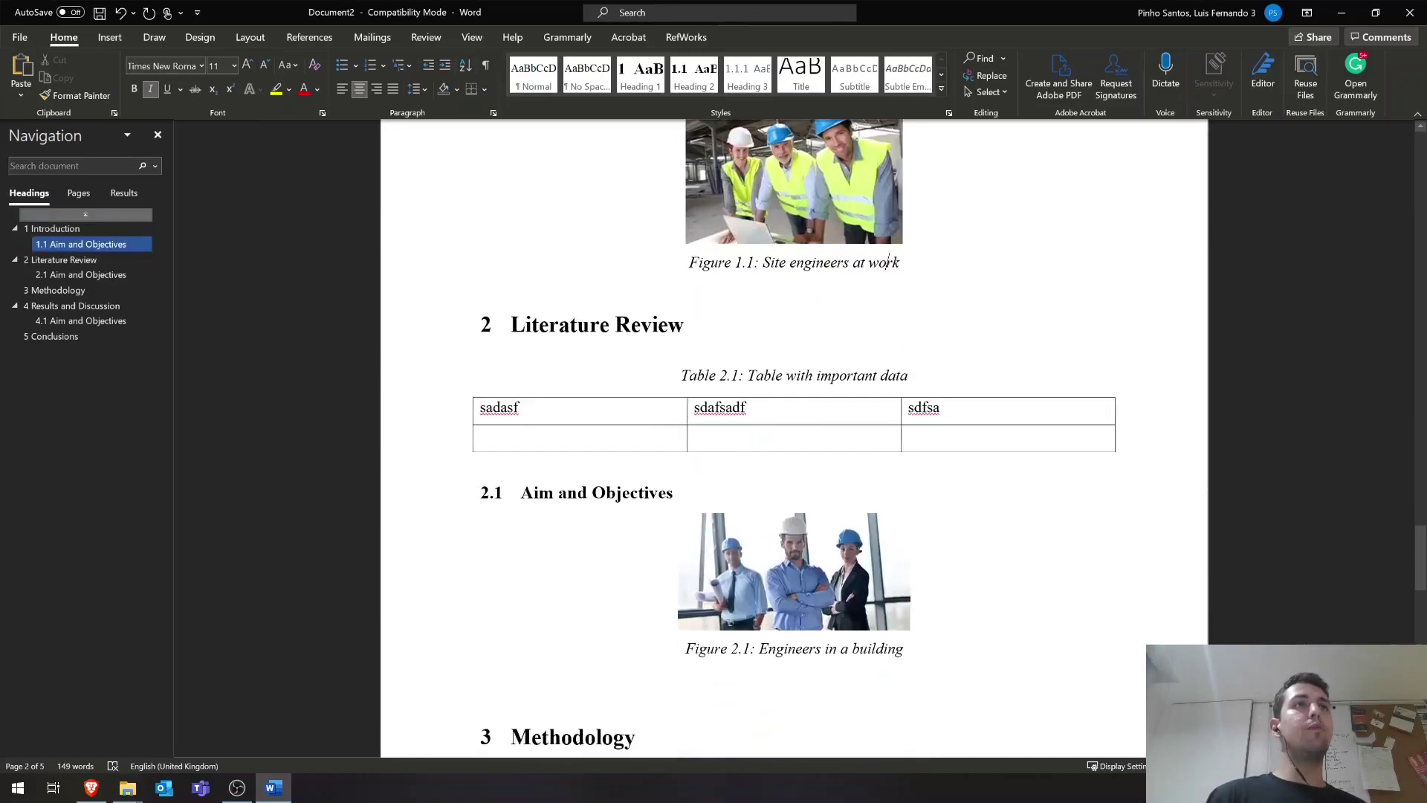
pyautogui.scroll(15, 599, 238)
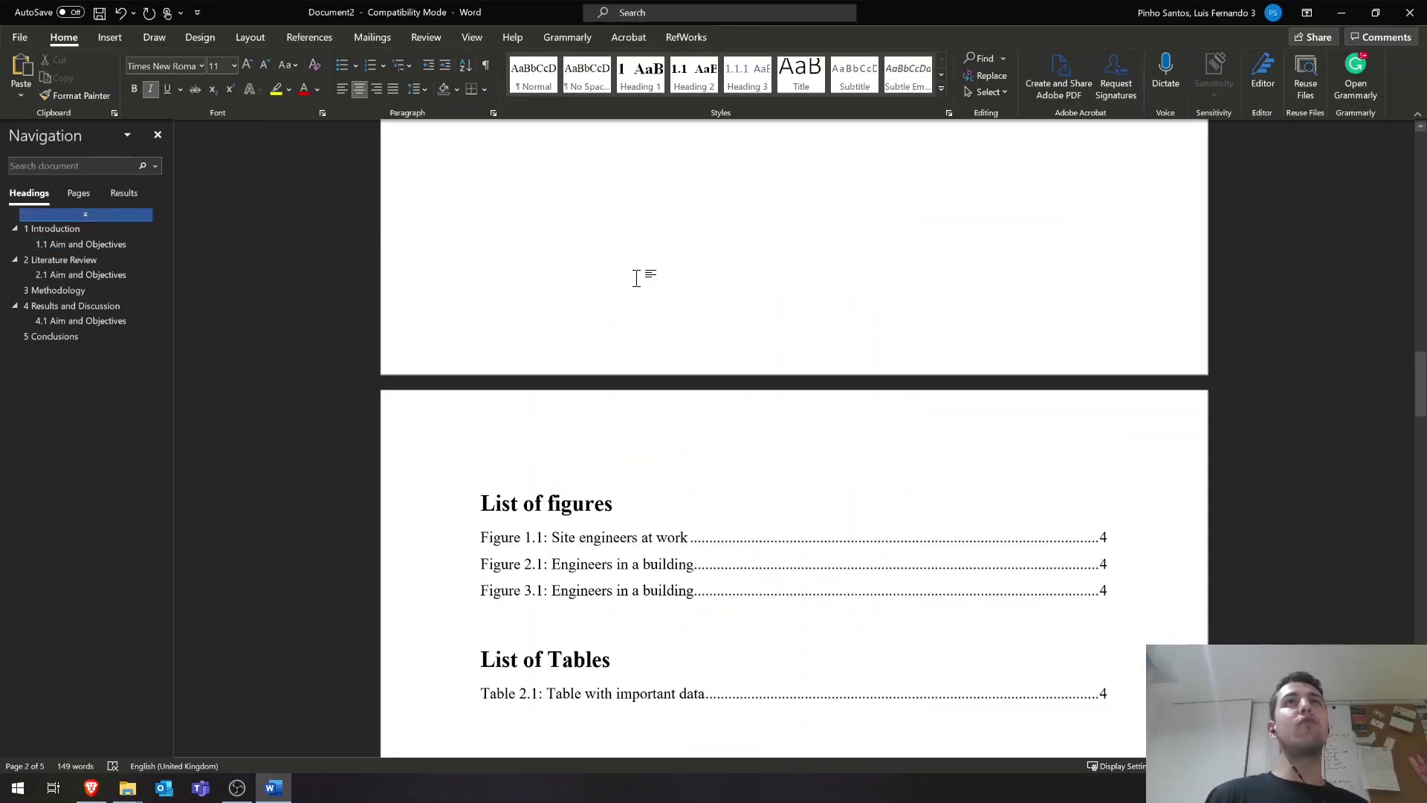
pyautogui.scroll(4, 636, 279)
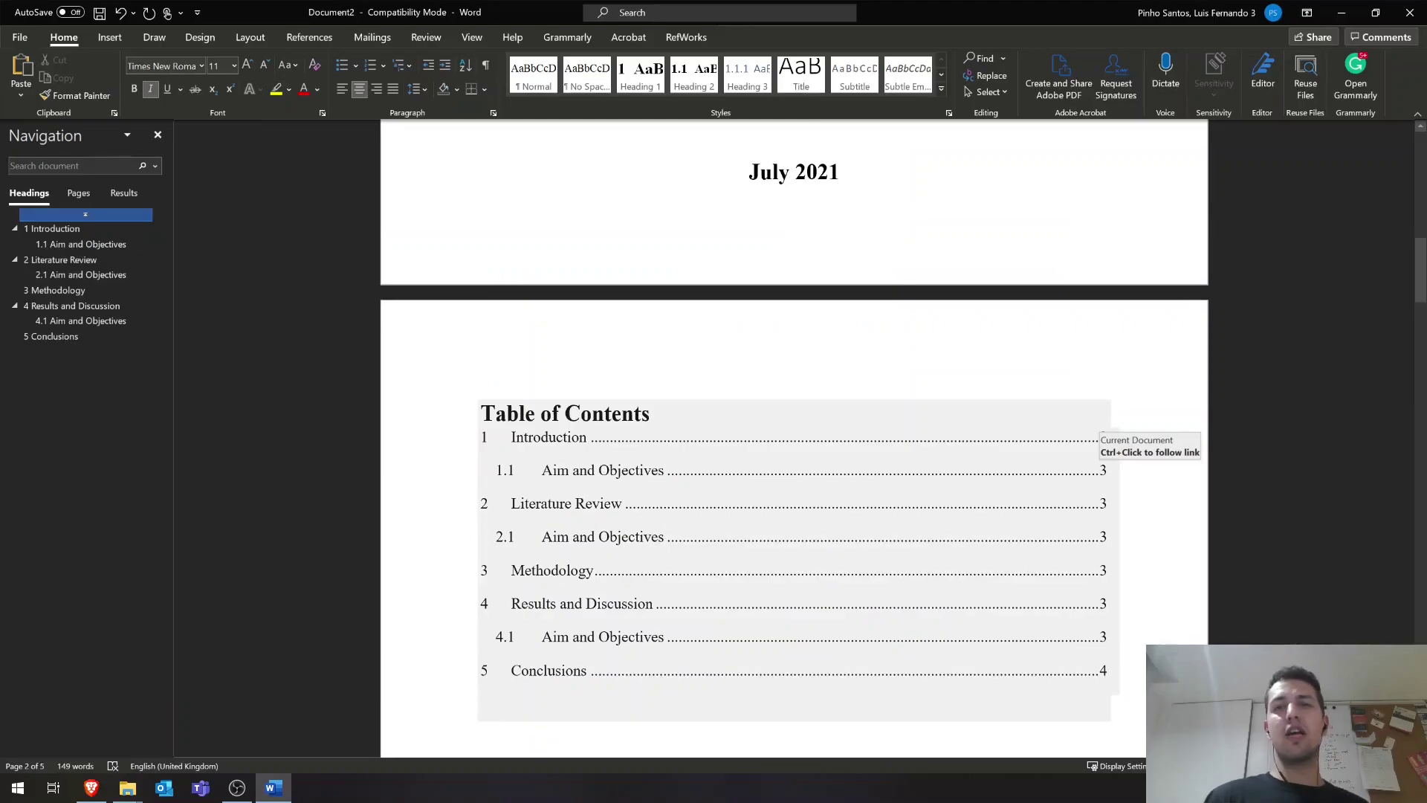
pyautogui.scroll(3, 1099, 434)
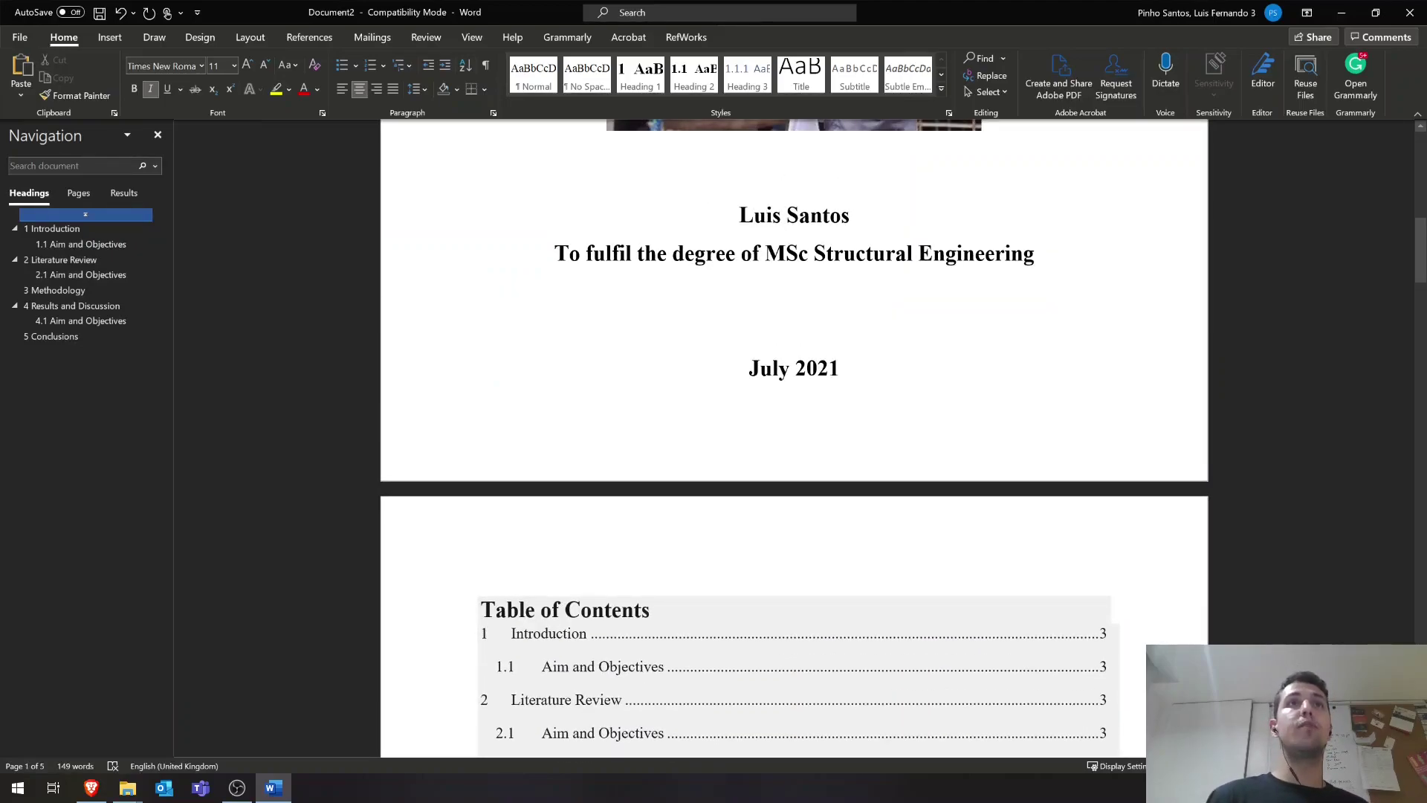
# Add a Plain Number 3 page number at the bottom of the pages, check it throughout the report, and finish footer editing.
pyautogui.doubleClick(558, 422)
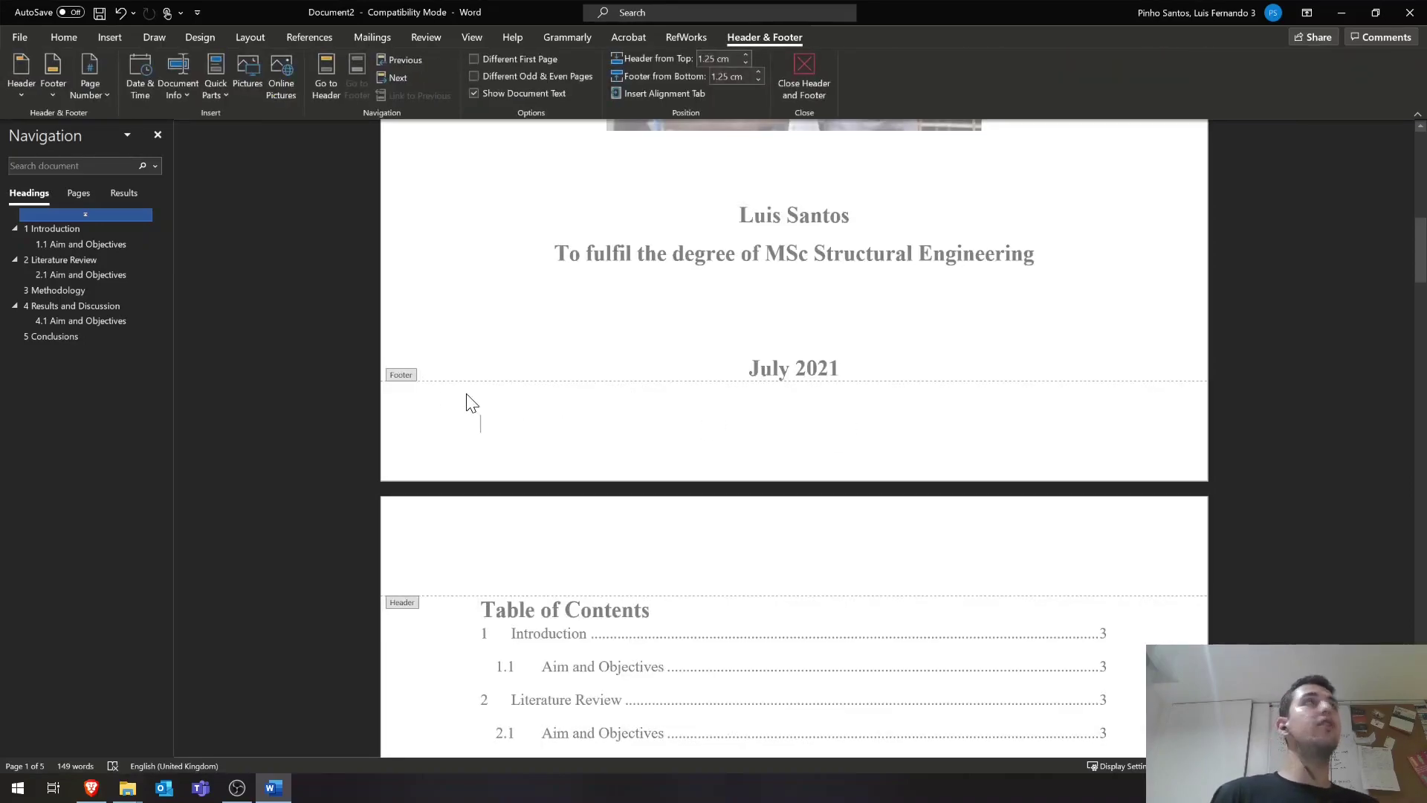
pyautogui.click(55, 88)
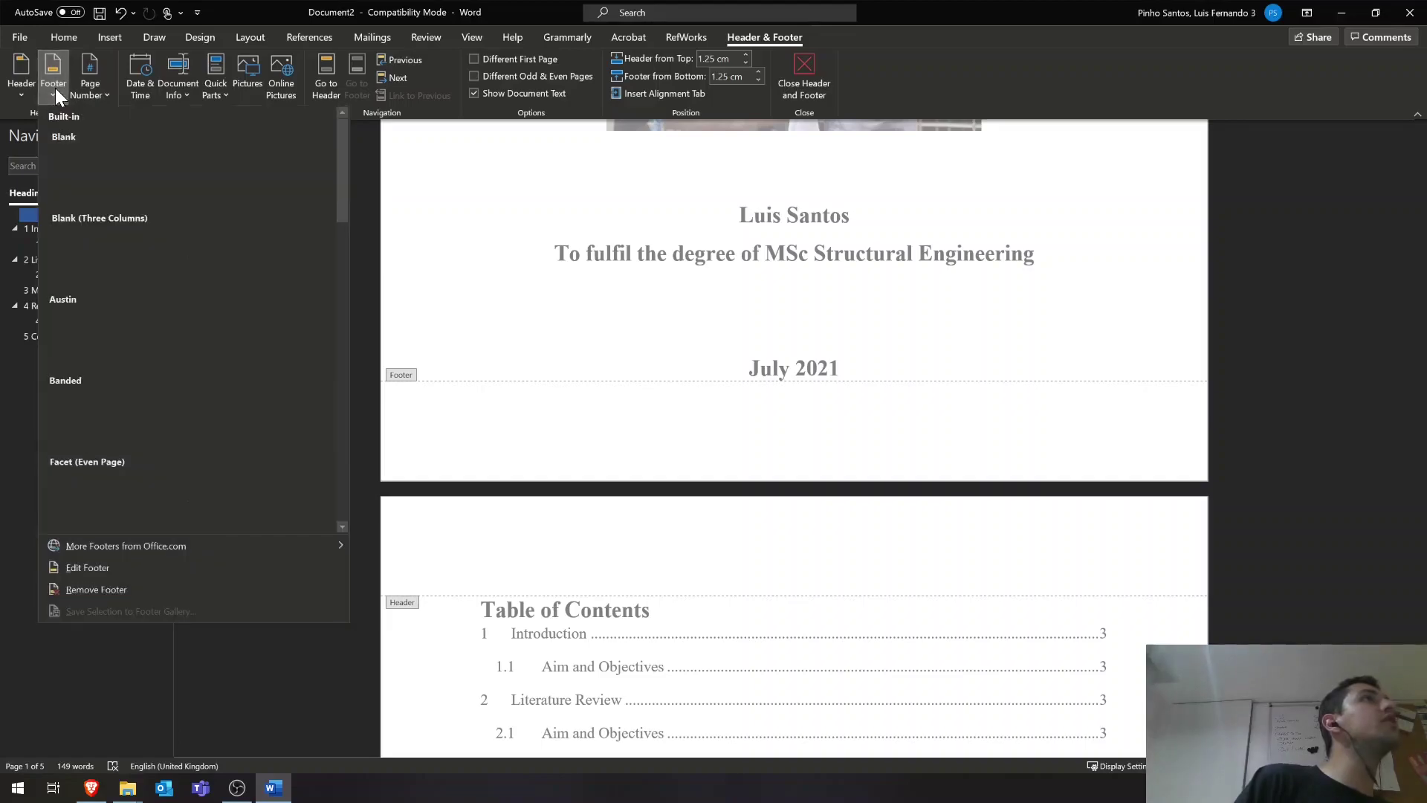
pyautogui.click(89, 95)
pyautogui.click(90, 95)
pyautogui.moveTo(146, 143)
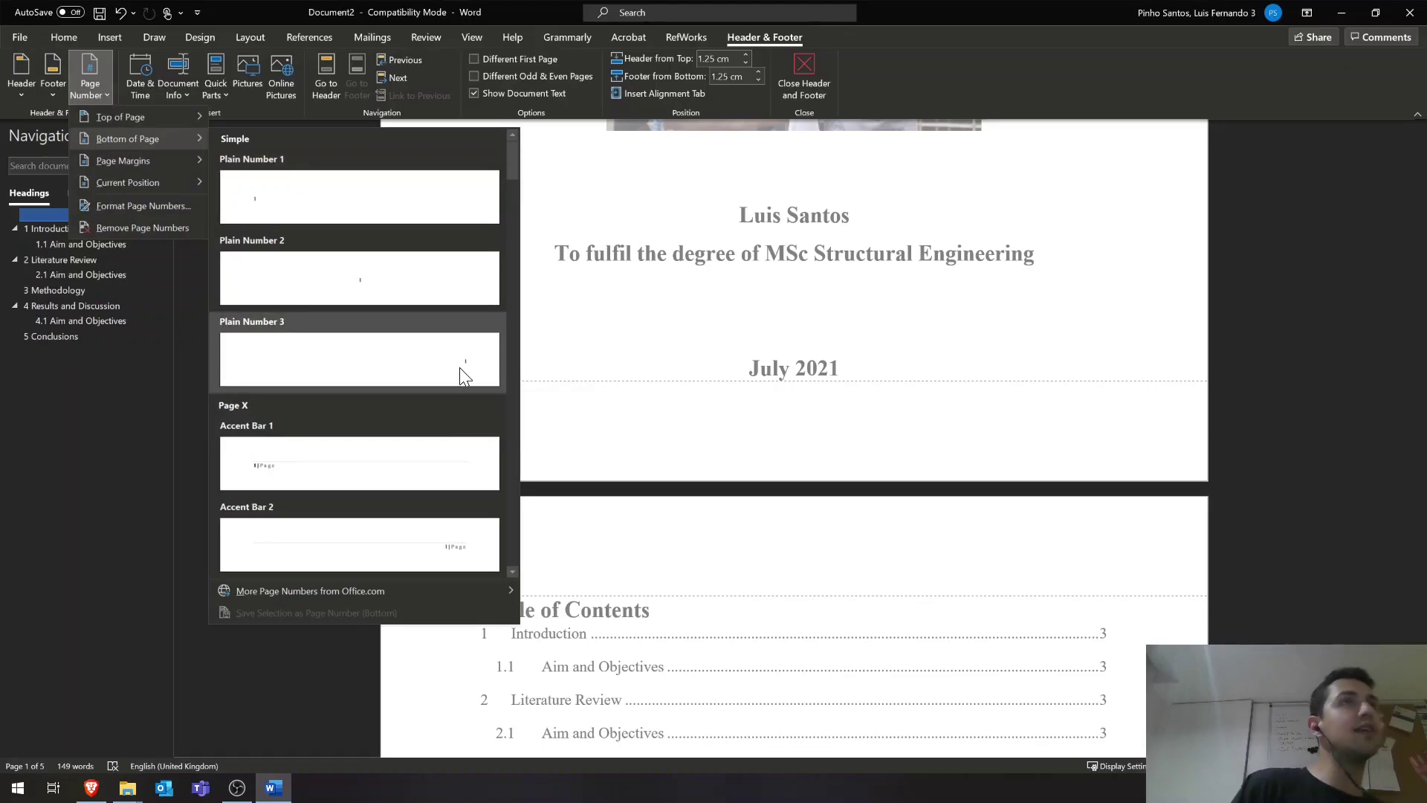
pyautogui.click(459, 368)
pyautogui.scroll(-15, 1096, 423)
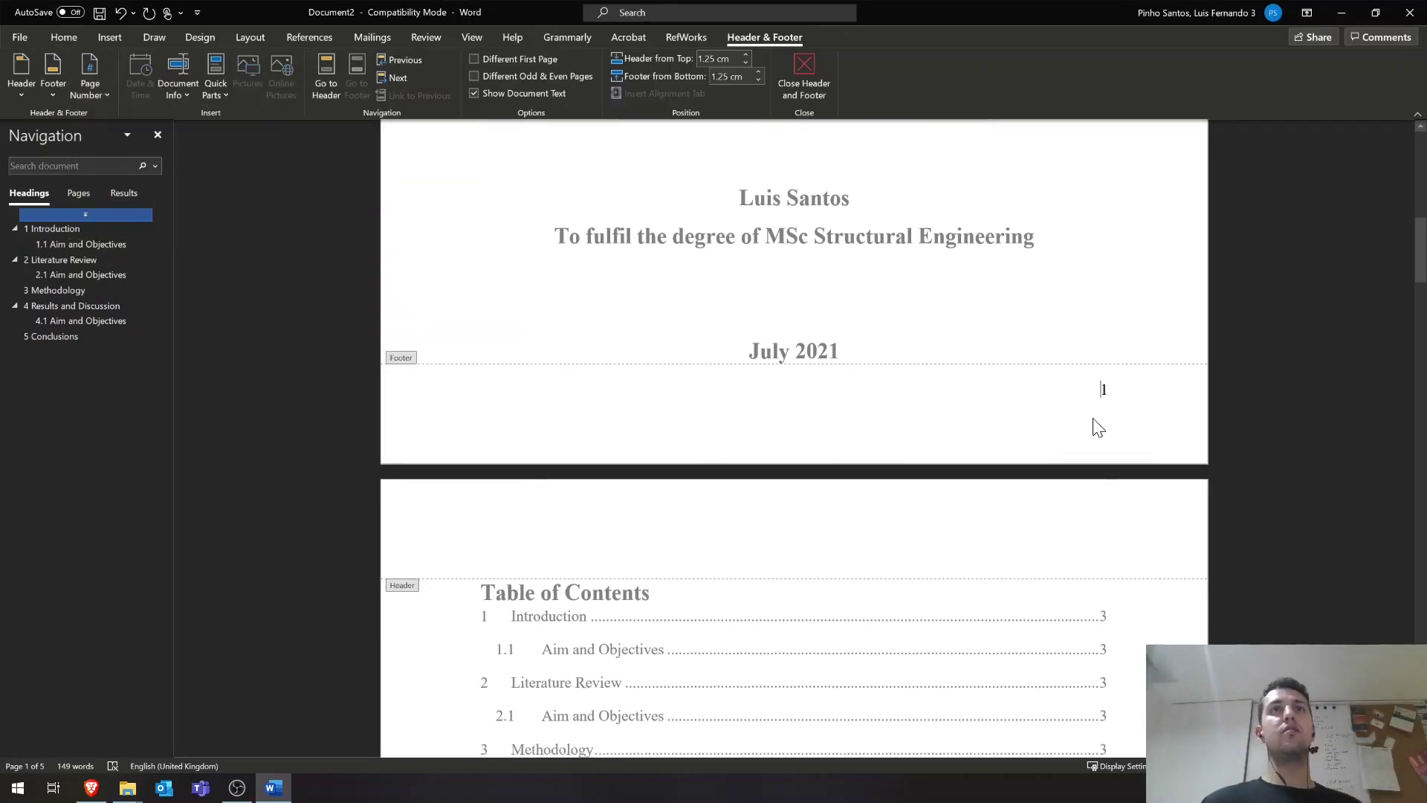
pyautogui.scroll(-15, 1118, 435)
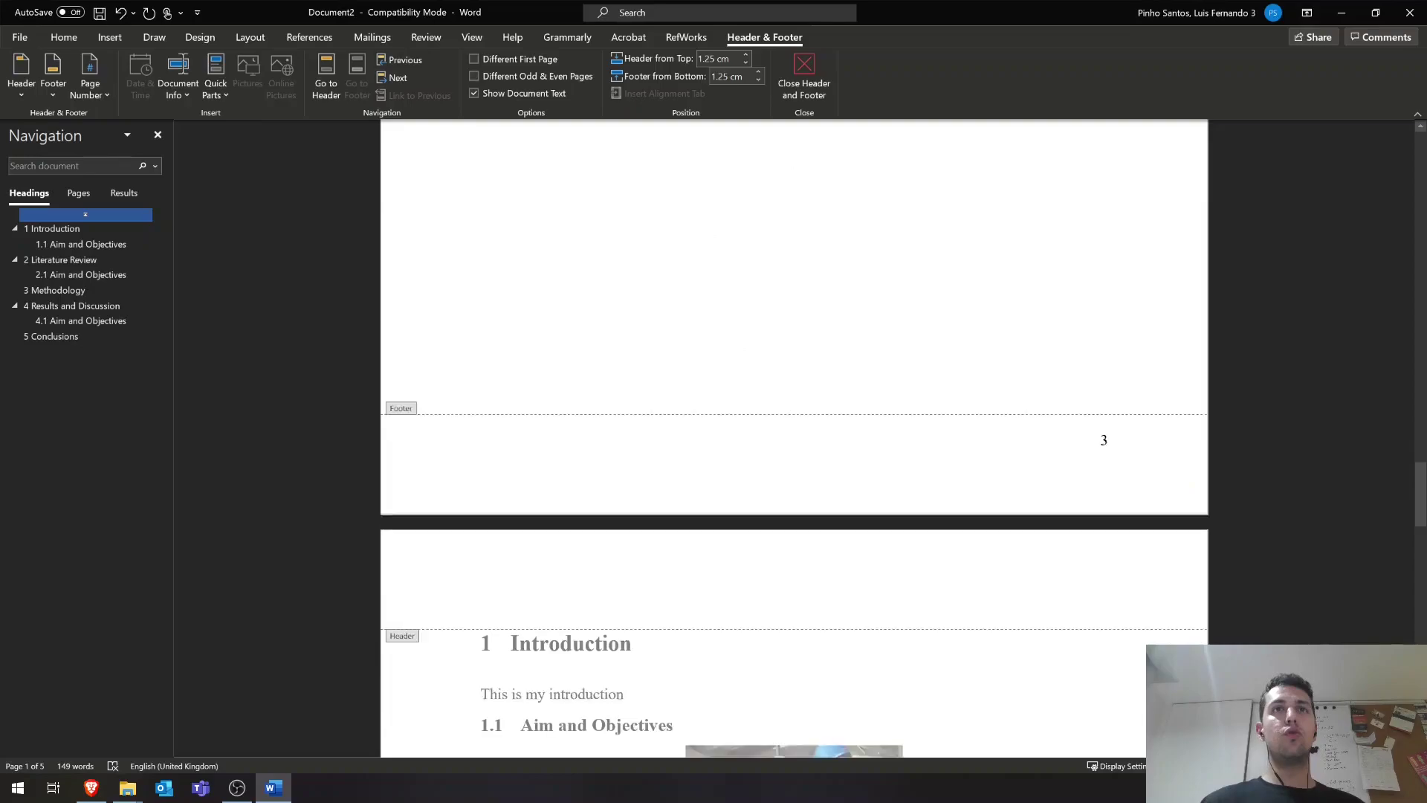
pyautogui.scroll(-3, 1102, 379)
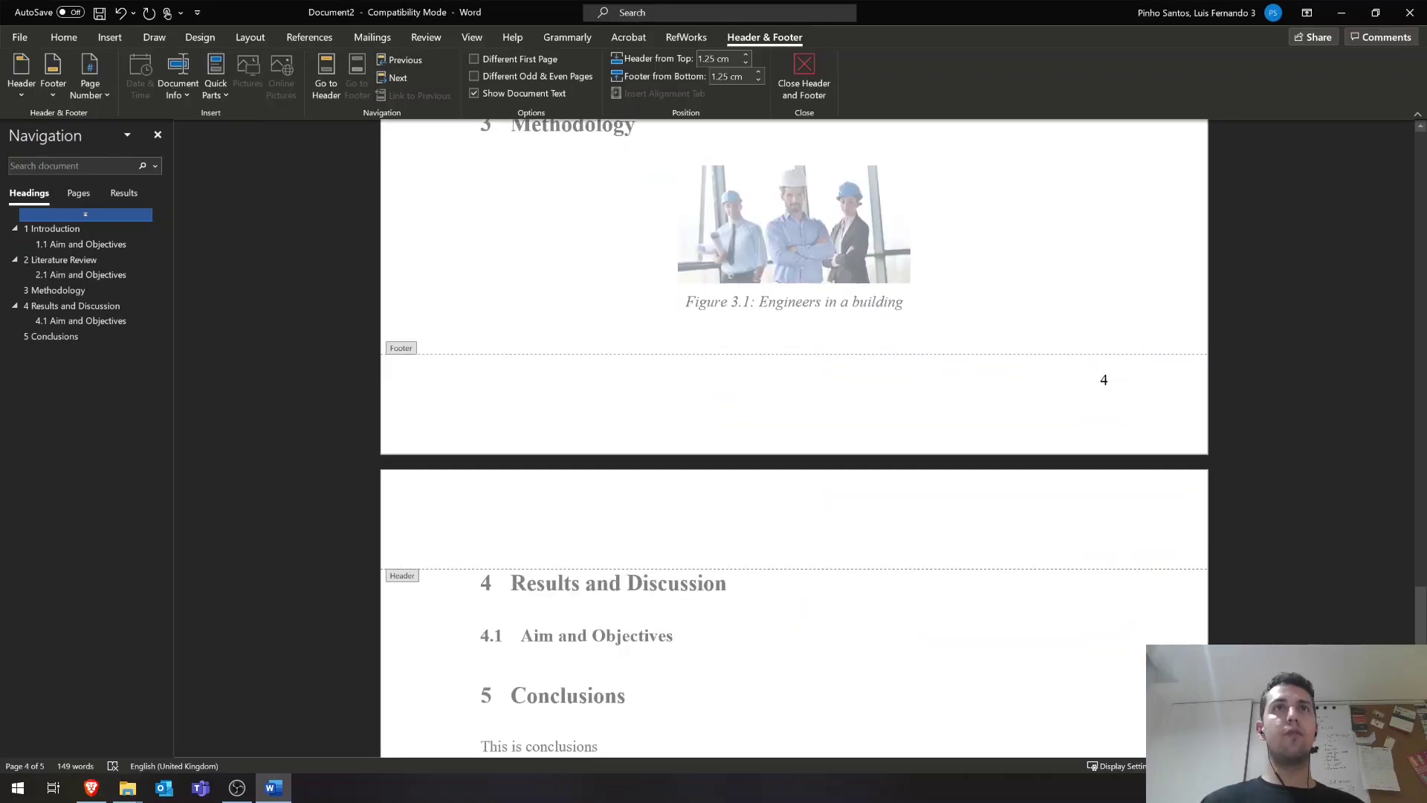
pyautogui.scroll(15, 1083, 395)
pyautogui.scroll(10, 1070, 392)
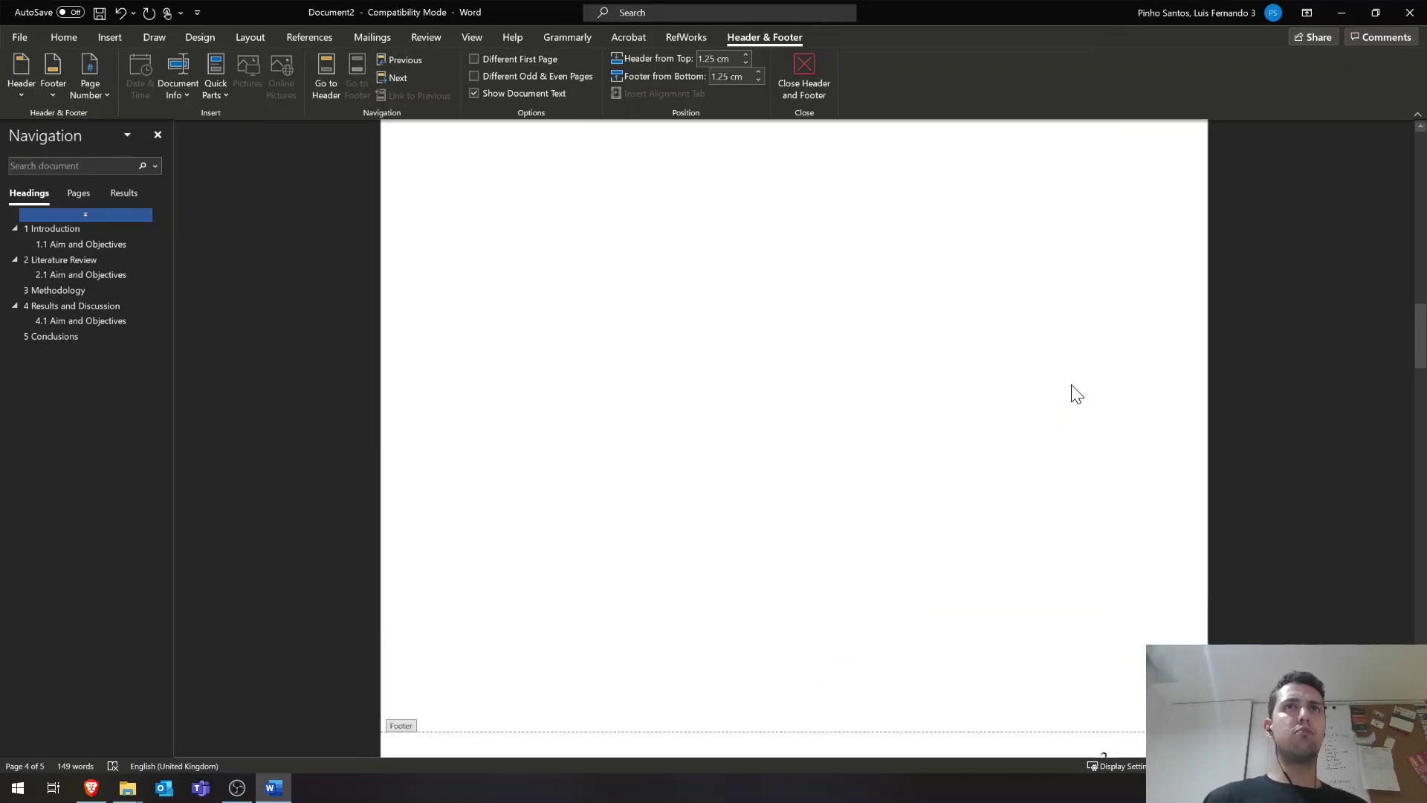
pyautogui.click(797, 65)
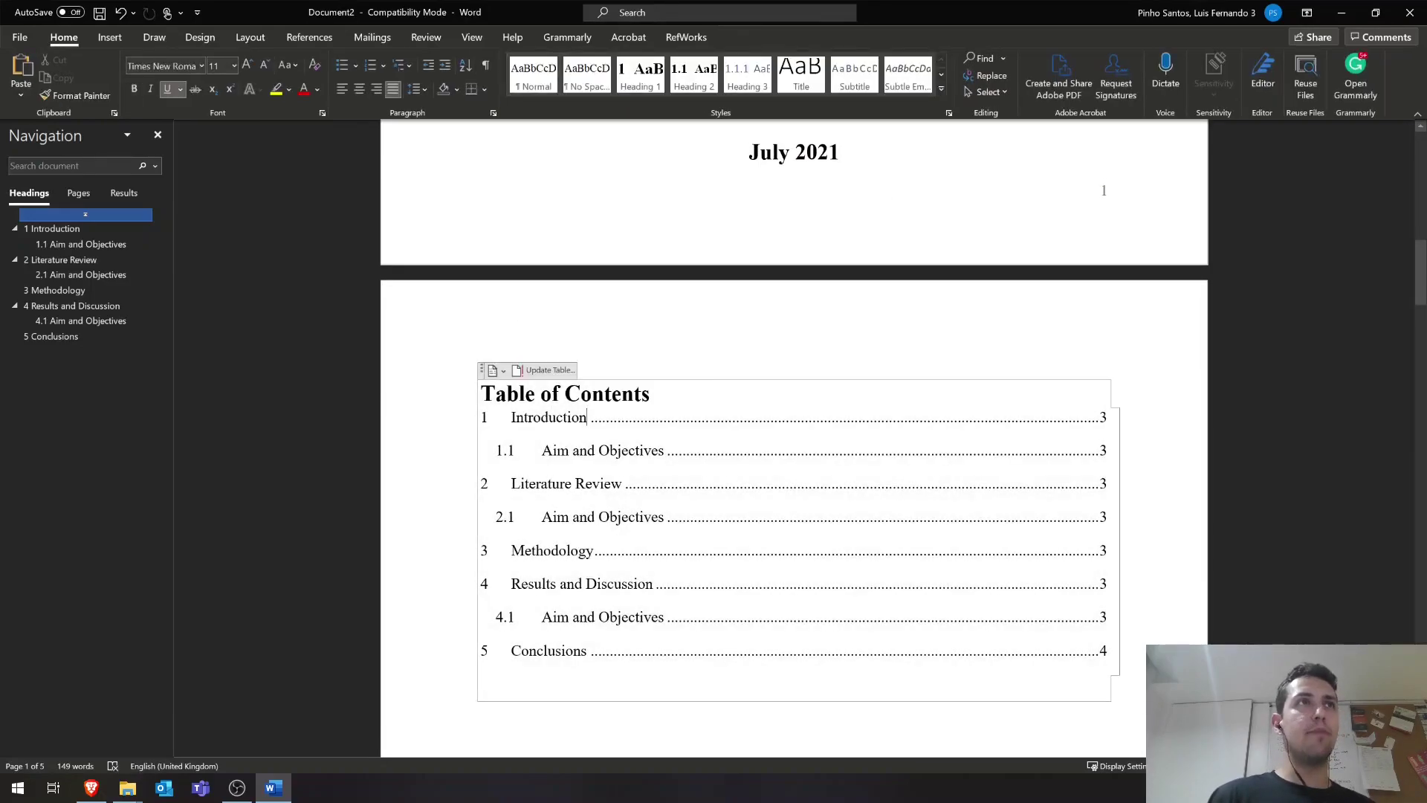
# Update the entire table of contents, including both its entries and page numbers.
pyautogui.click(548, 370)
pyautogui.click(678, 392)
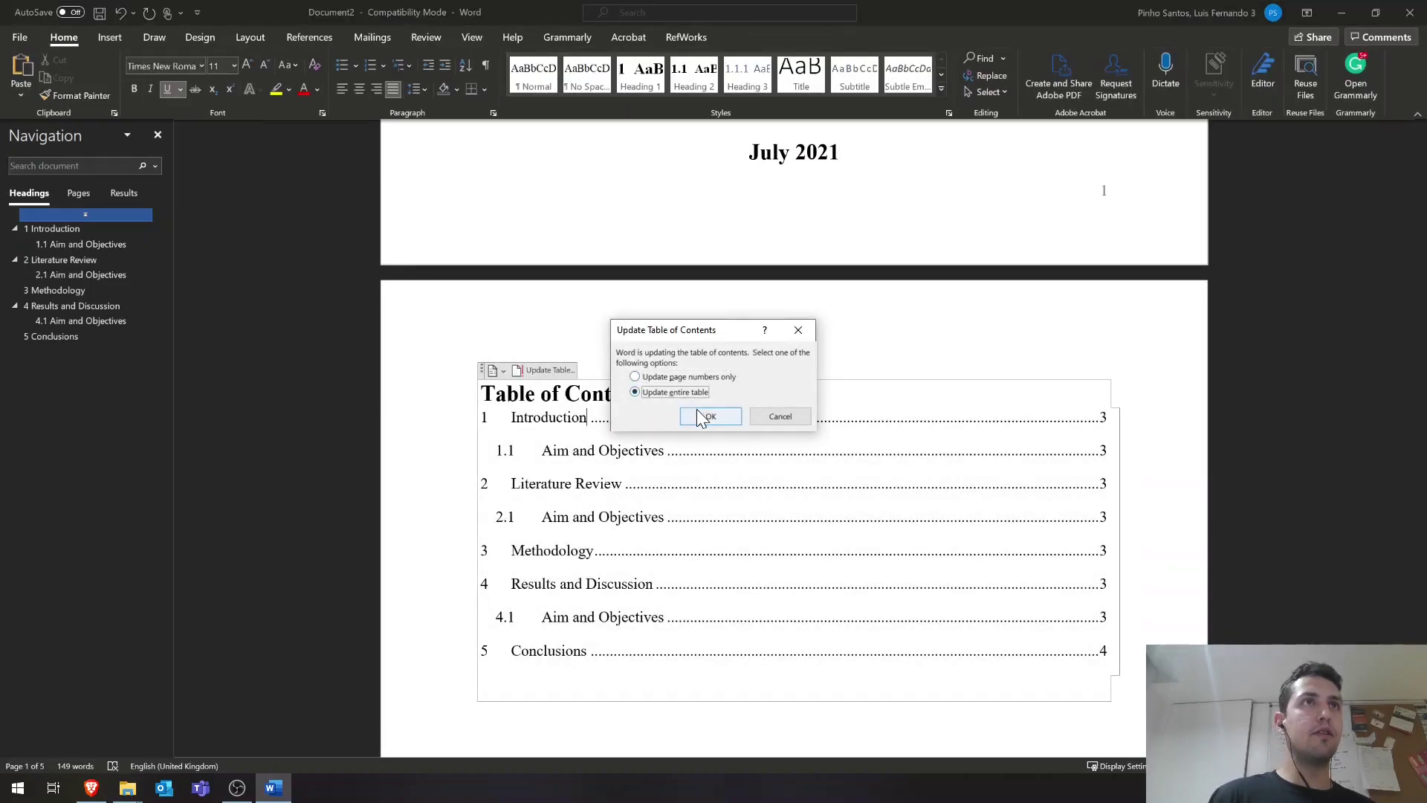
pyautogui.click(710, 416)
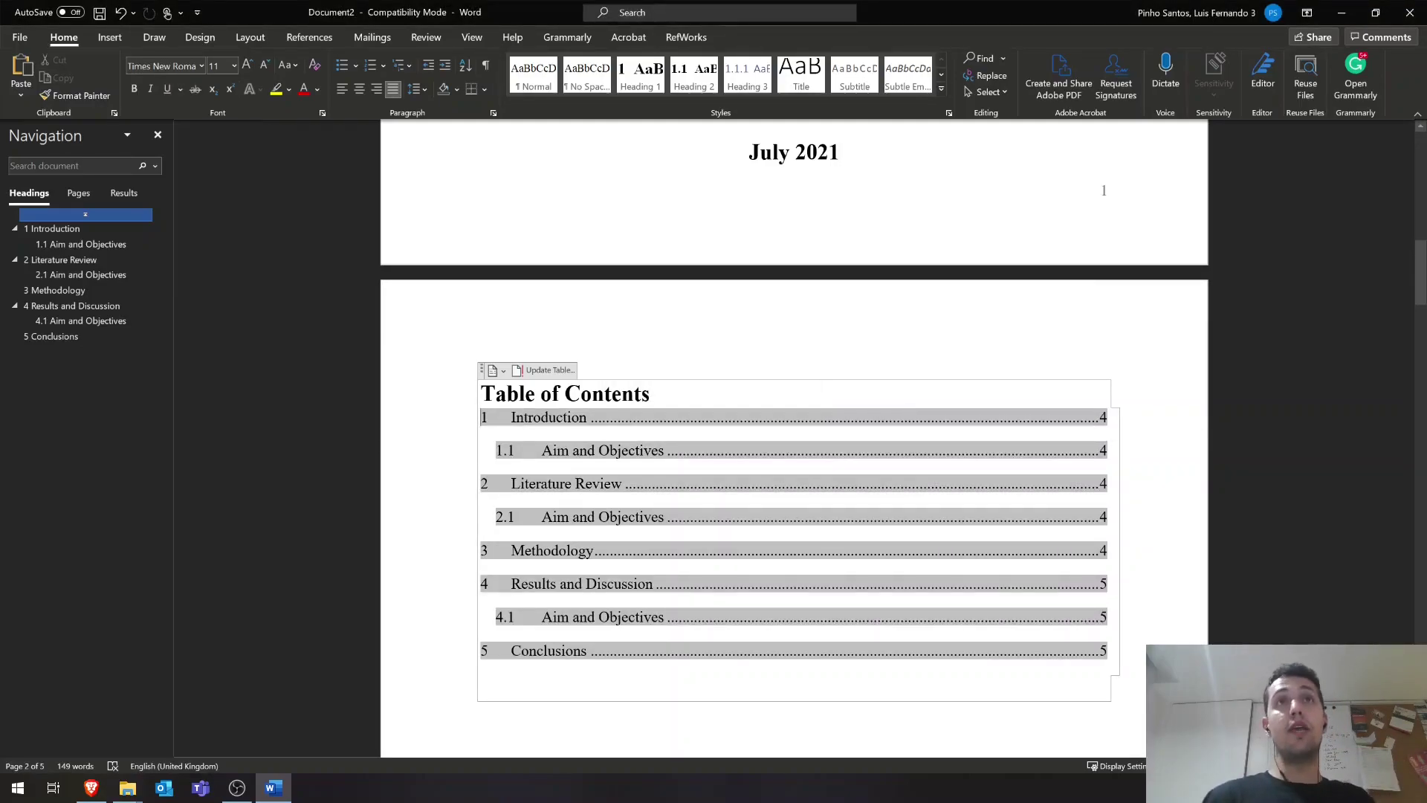
pyautogui.scroll(2, 908, 346)
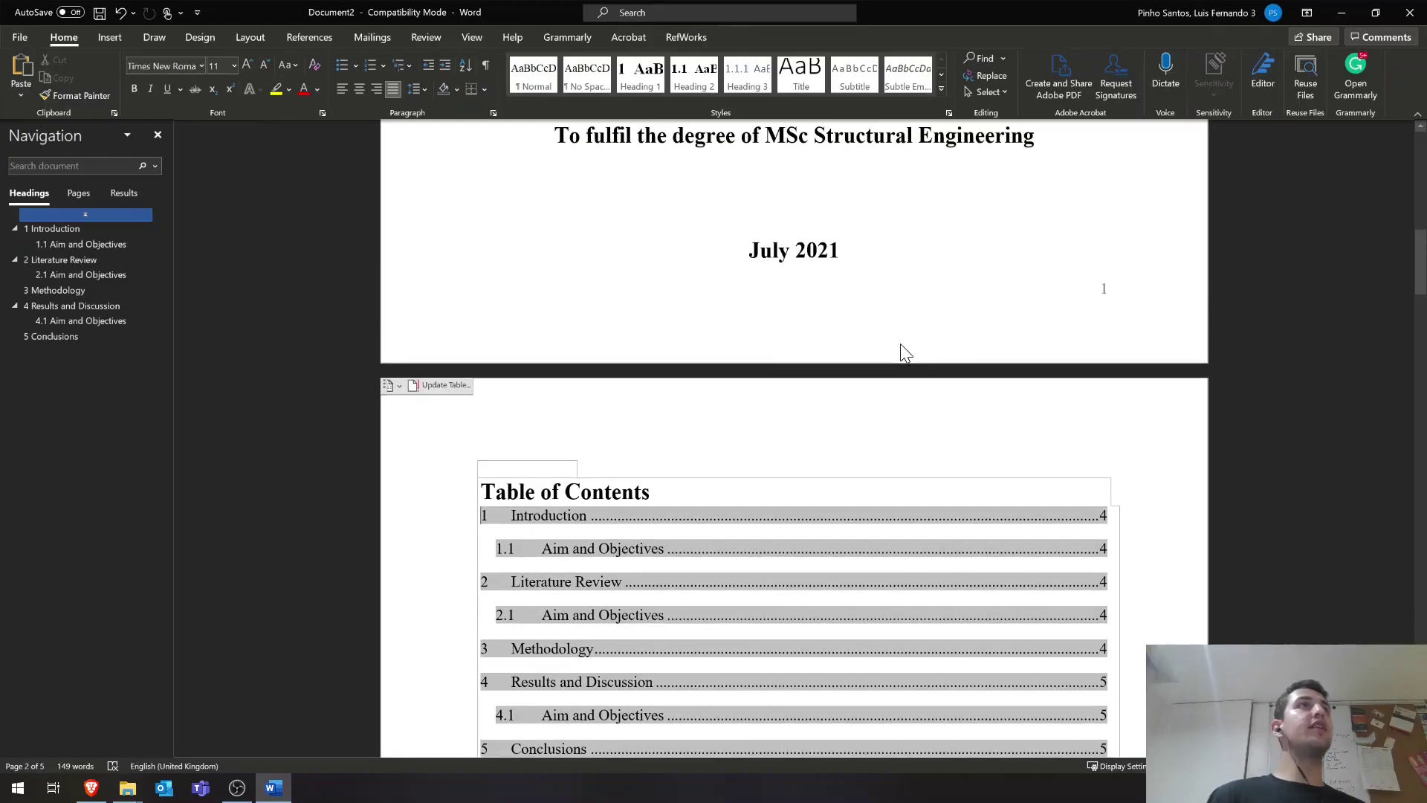
# Show the formatting marks to reveal the break on the blank line below the List of Tables.
pyautogui.scroll(-20, 944, 370)
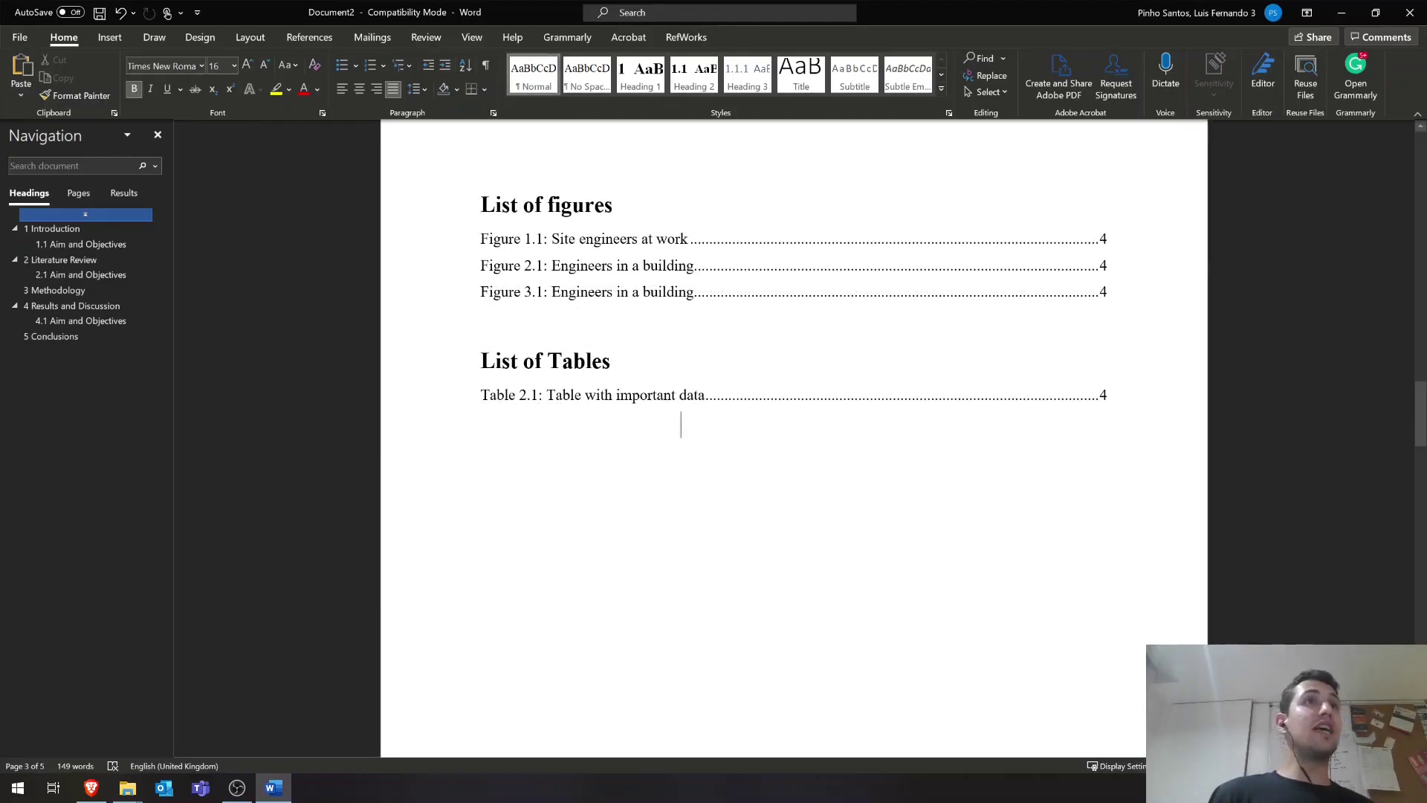
pyautogui.doubleClick(681, 424)
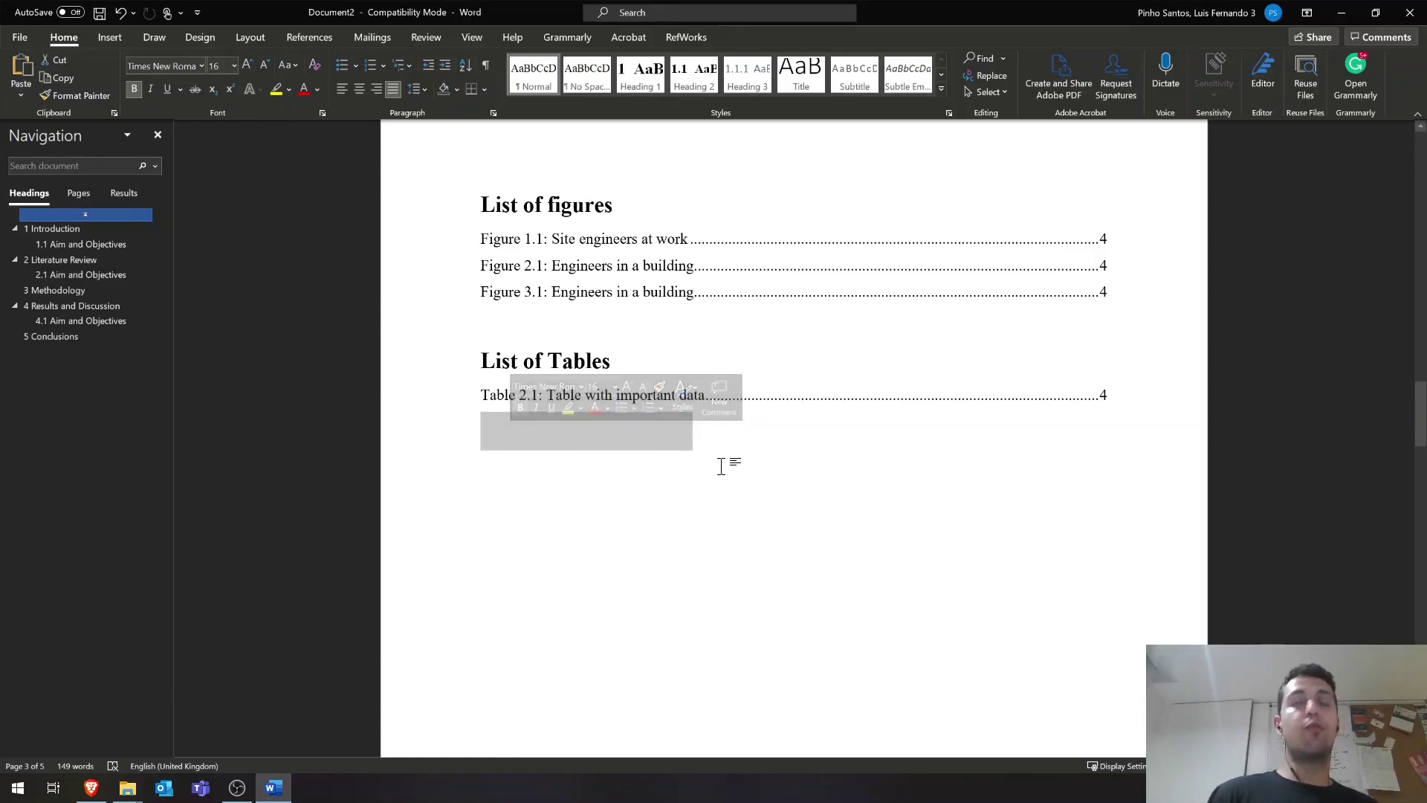
pyautogui.click(484, 64)
pyautogui.click(484, 64)
pyautogui.click(484, 64)
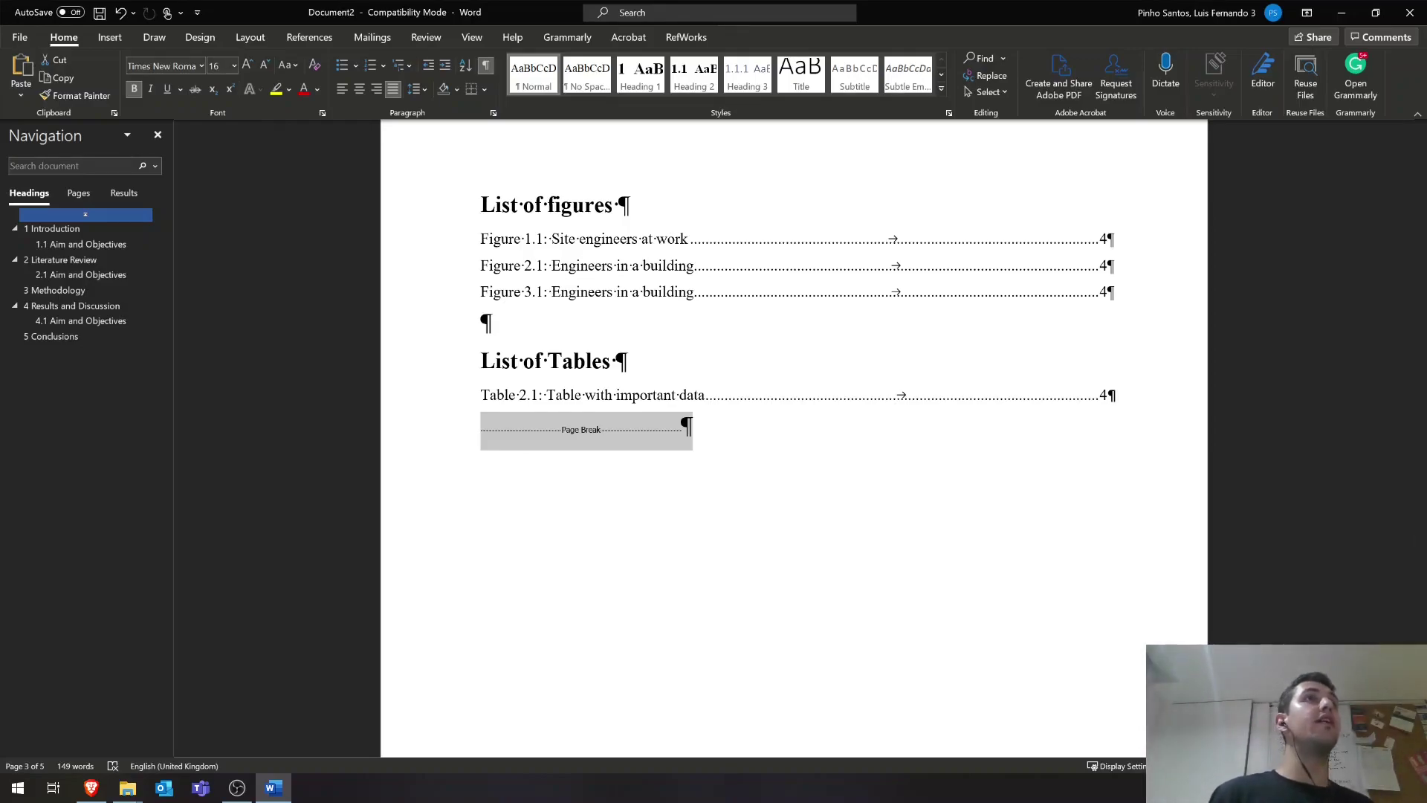
pyautogui.click(696, 438)
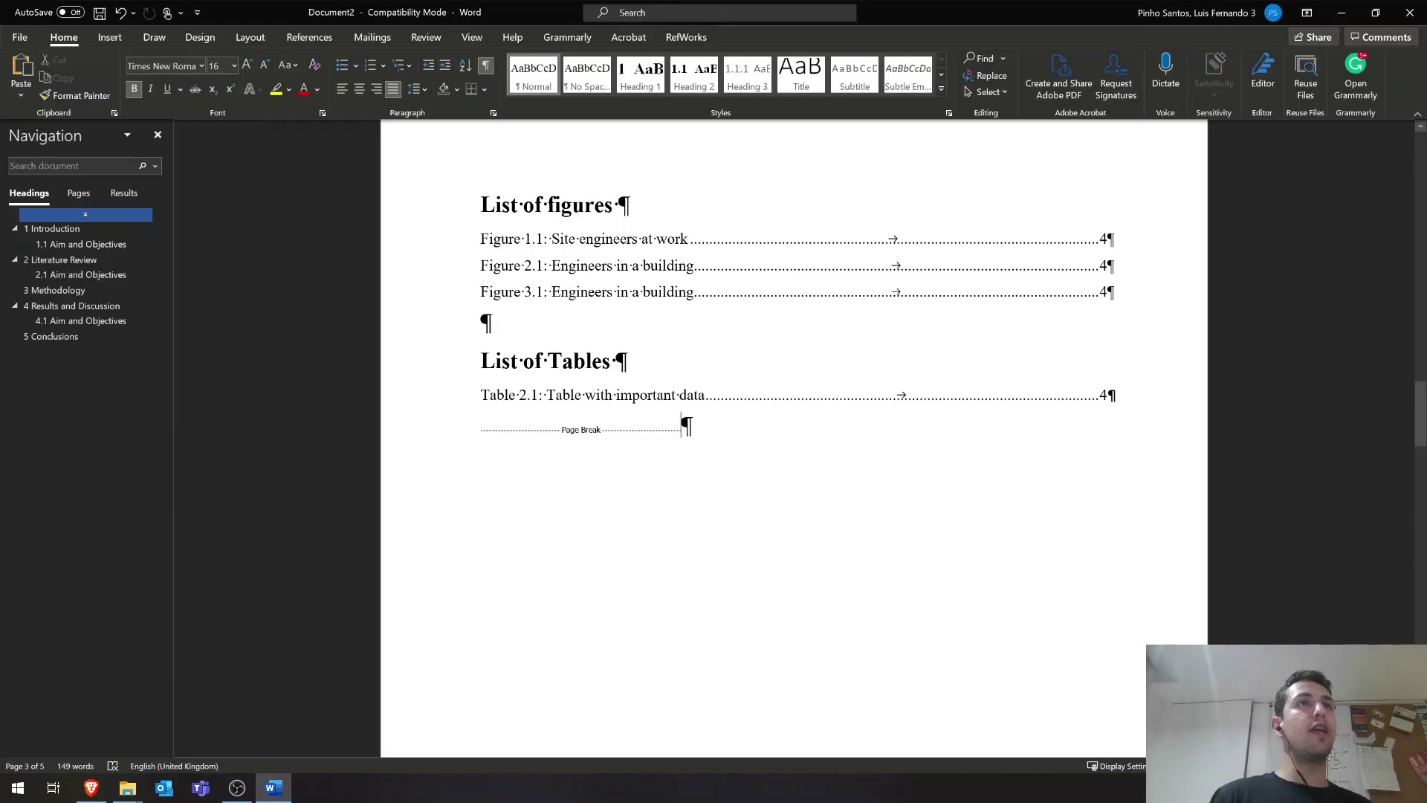
# Delete the page break below the List of Tables and add an empty paragraph before the Introduction.
pyautogui.doubleClick(508, 431)
pyautogui.press('Delete')
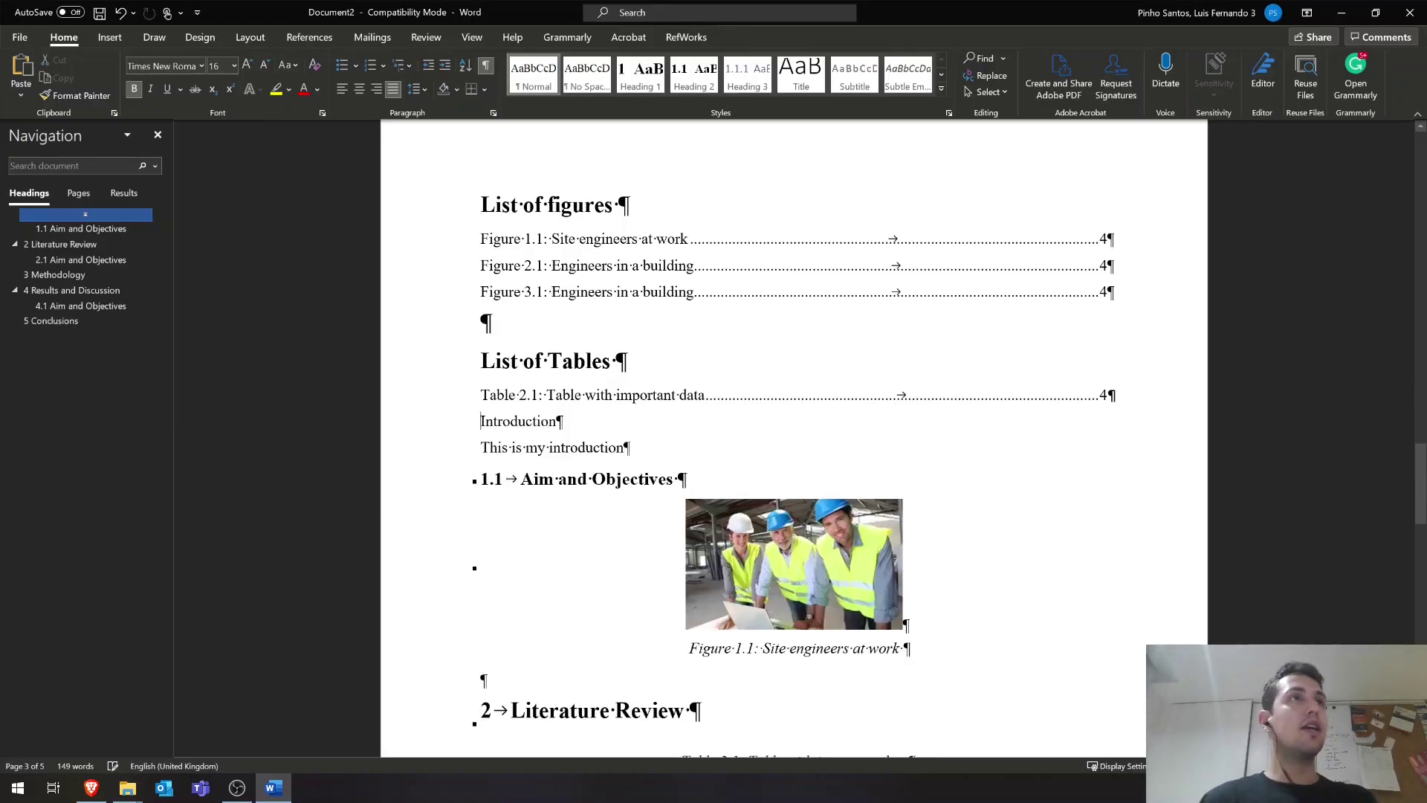
pyautogui.press('Return')
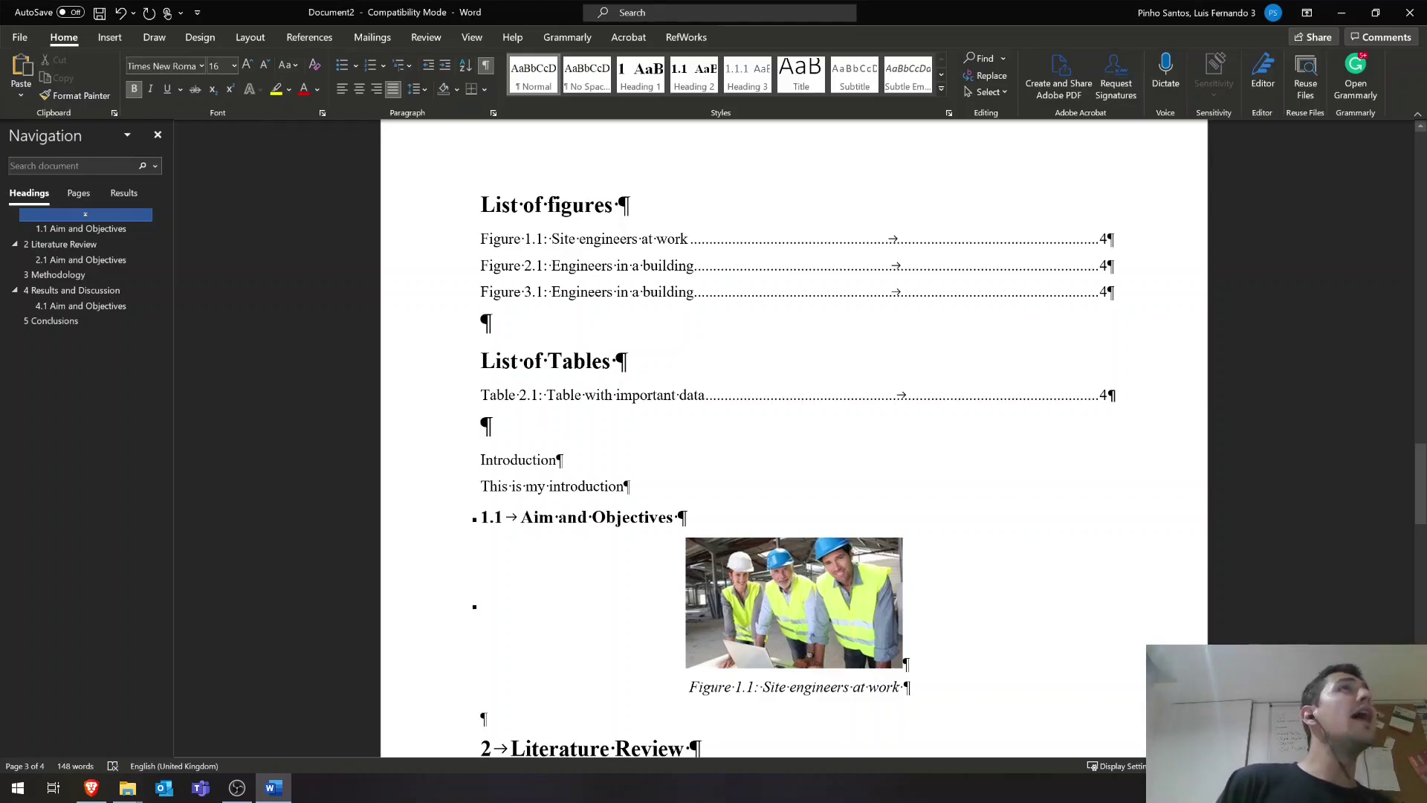
# Insert a Next Page section break before the Introduction and remove the empty paragraph above it on the new page.
pyautogui.click(109, 37)
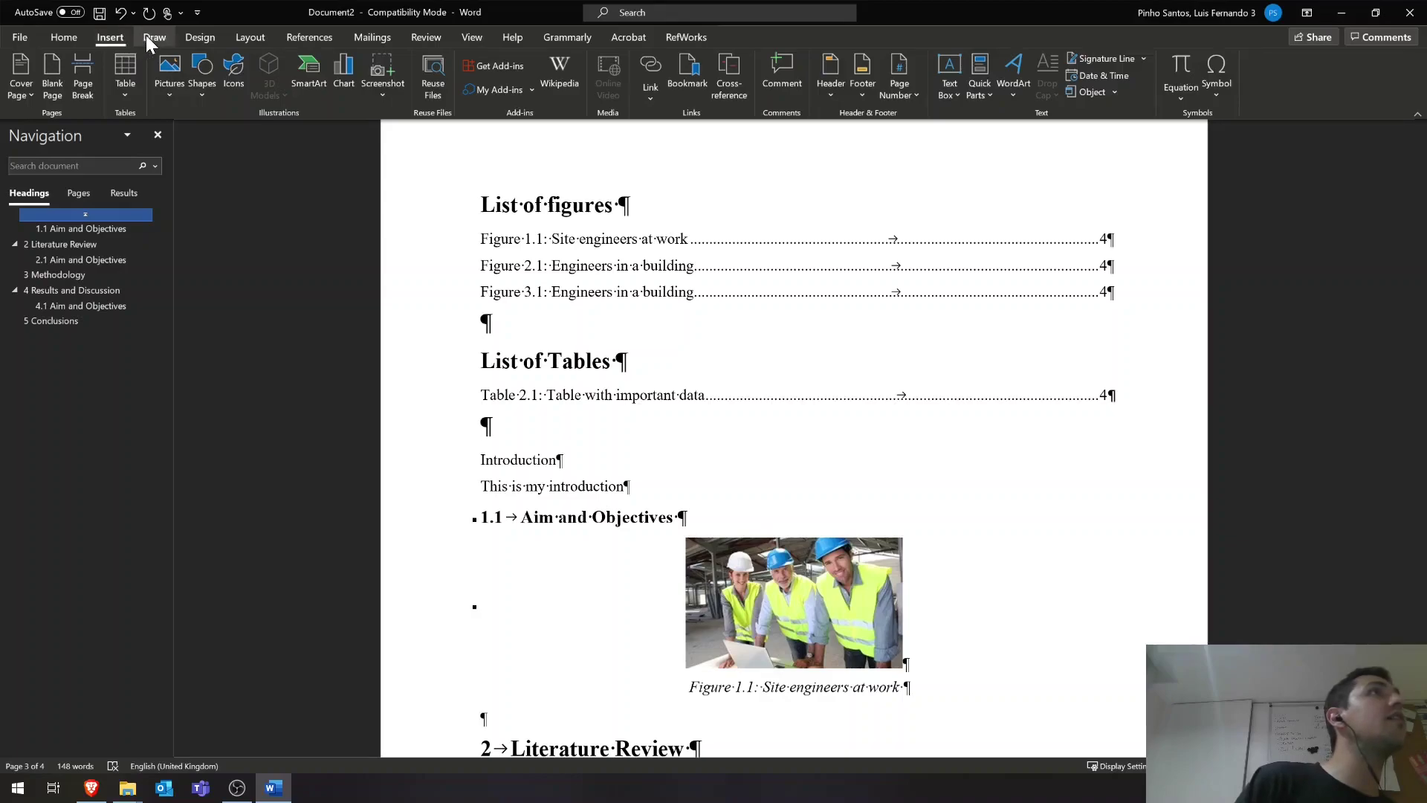
pyautogui.click(198, 37)
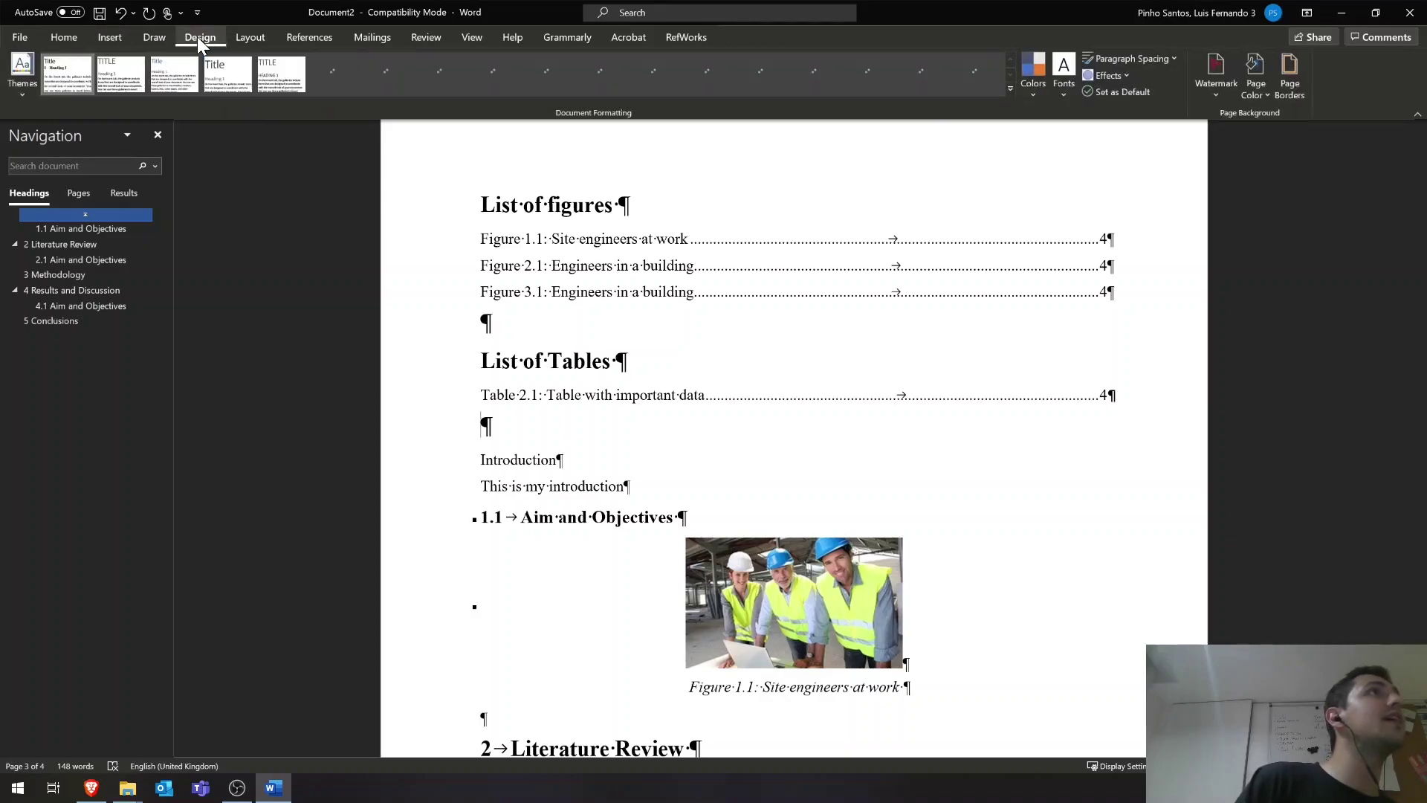
pyautogui.click(159, 37)
pyautogui.click(246, 34)
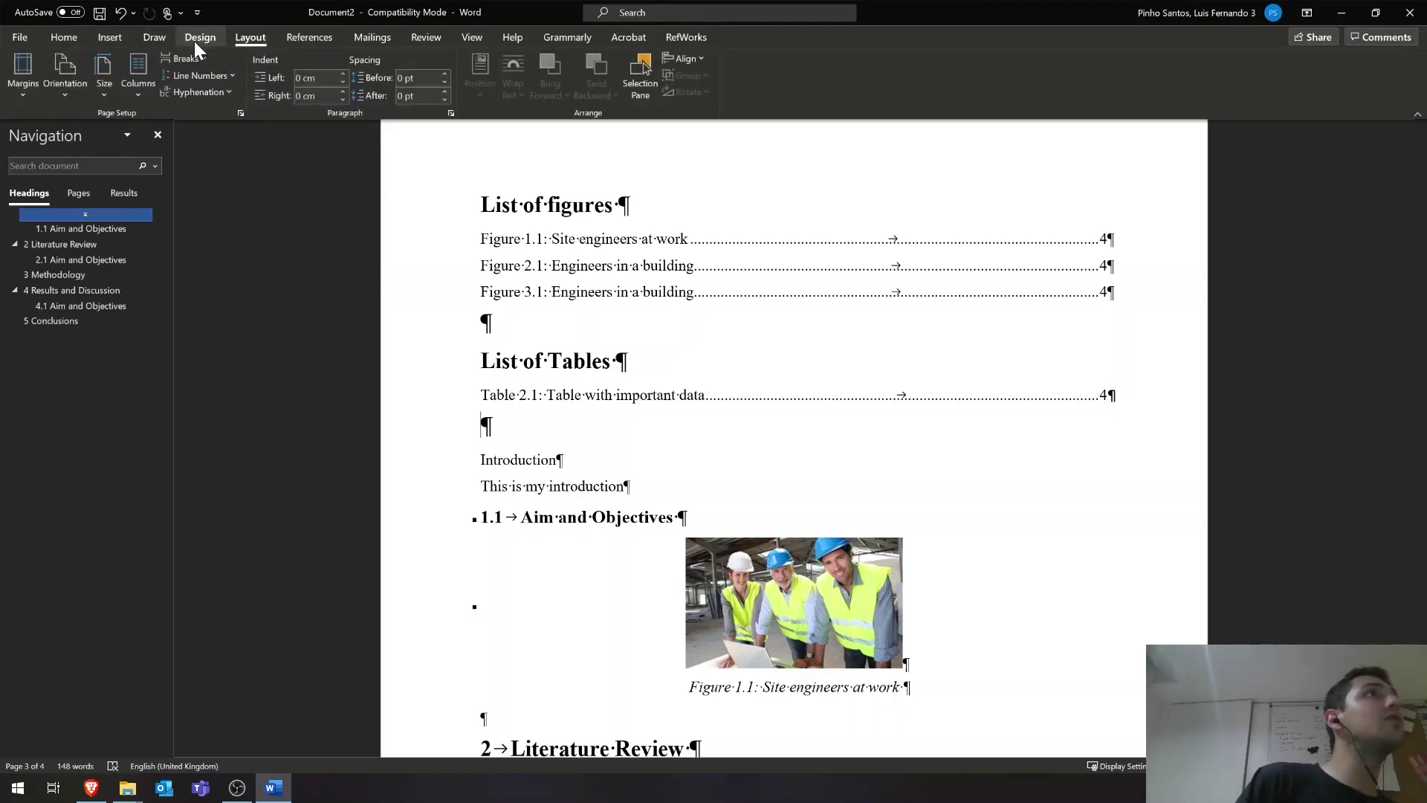
pyautogui.click(203, 57)
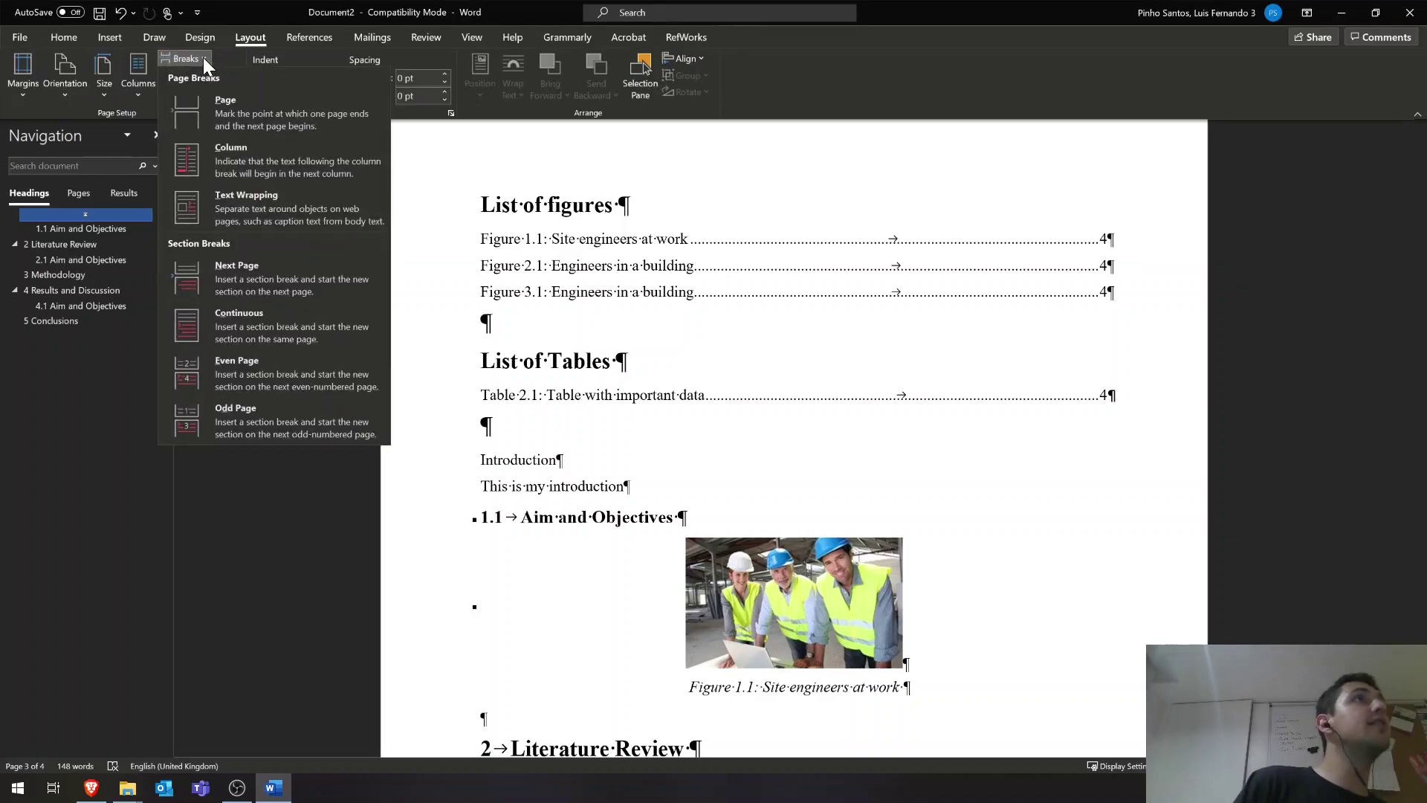
pyautogui.click(239, 269)
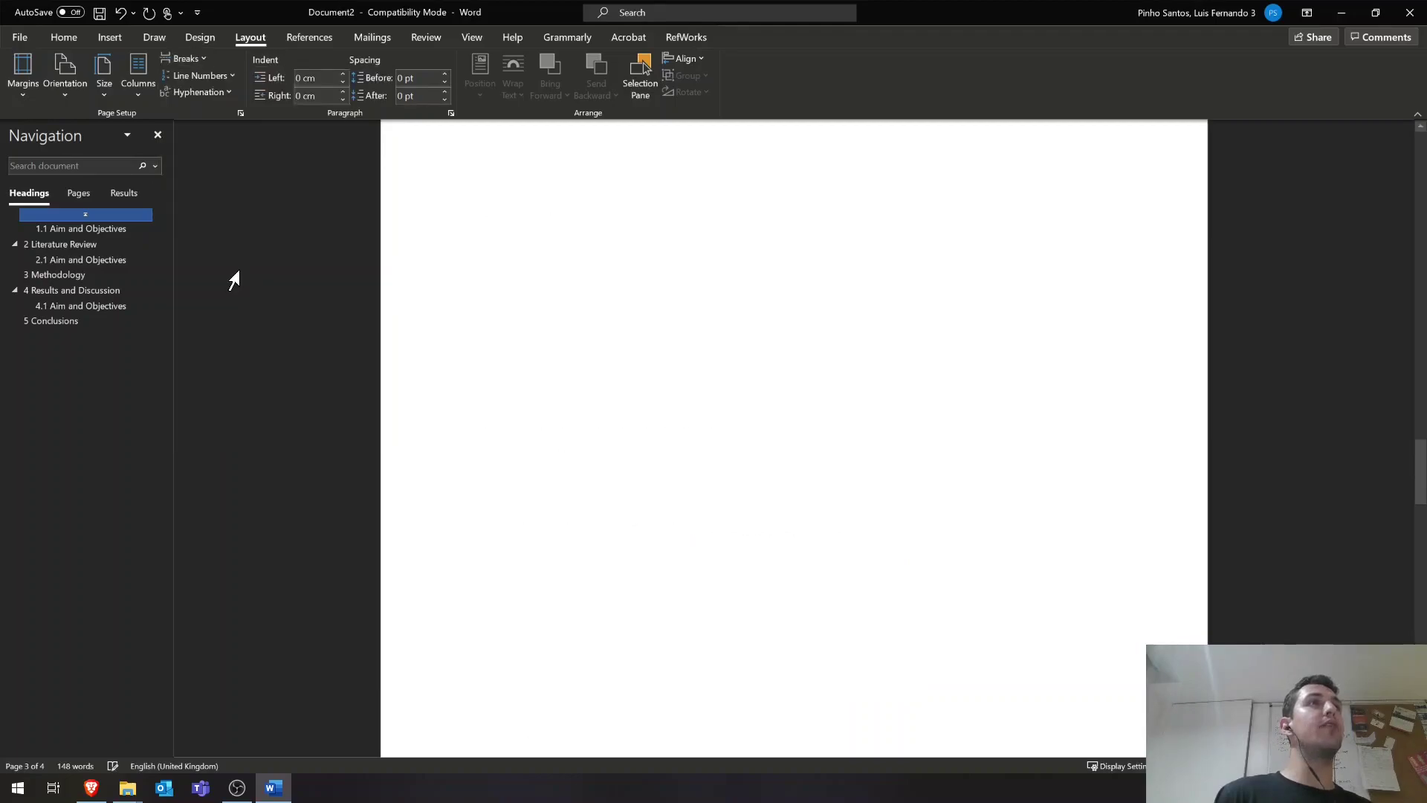
pyautogui.scroll(-5, 518, 329)
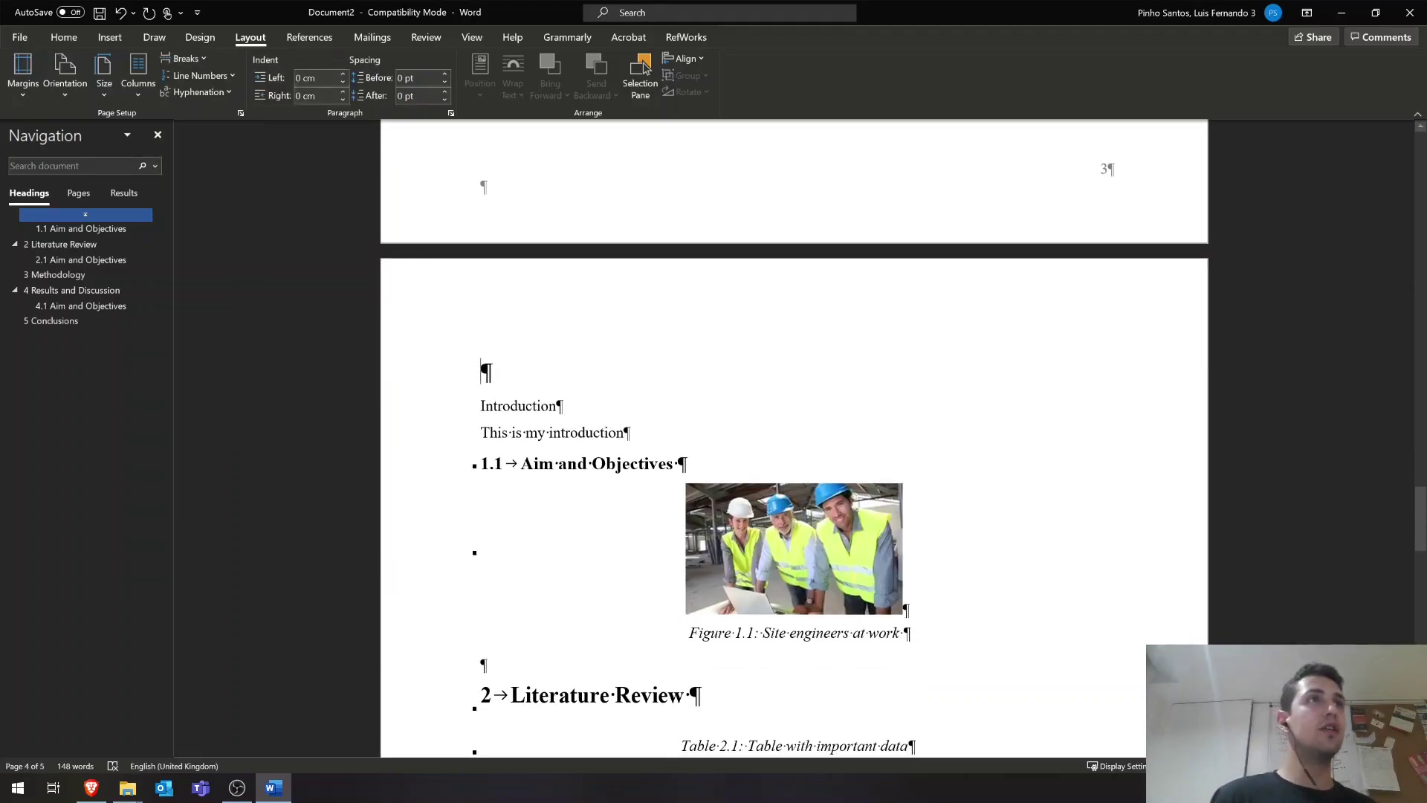
pyautogui.press('Delete')
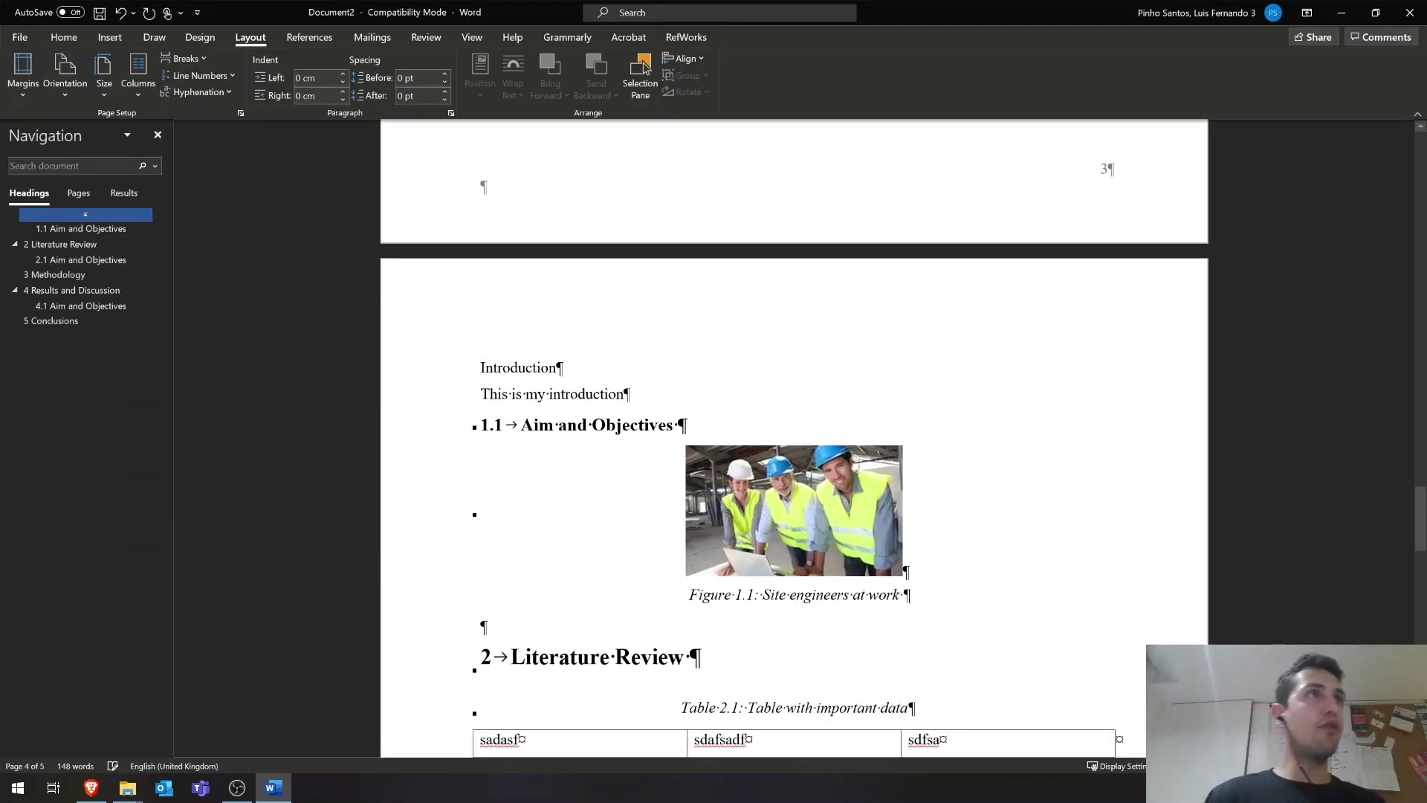
# Hide the formatting marks in the document.
pyautogui.scroll(-3, 795, 439)
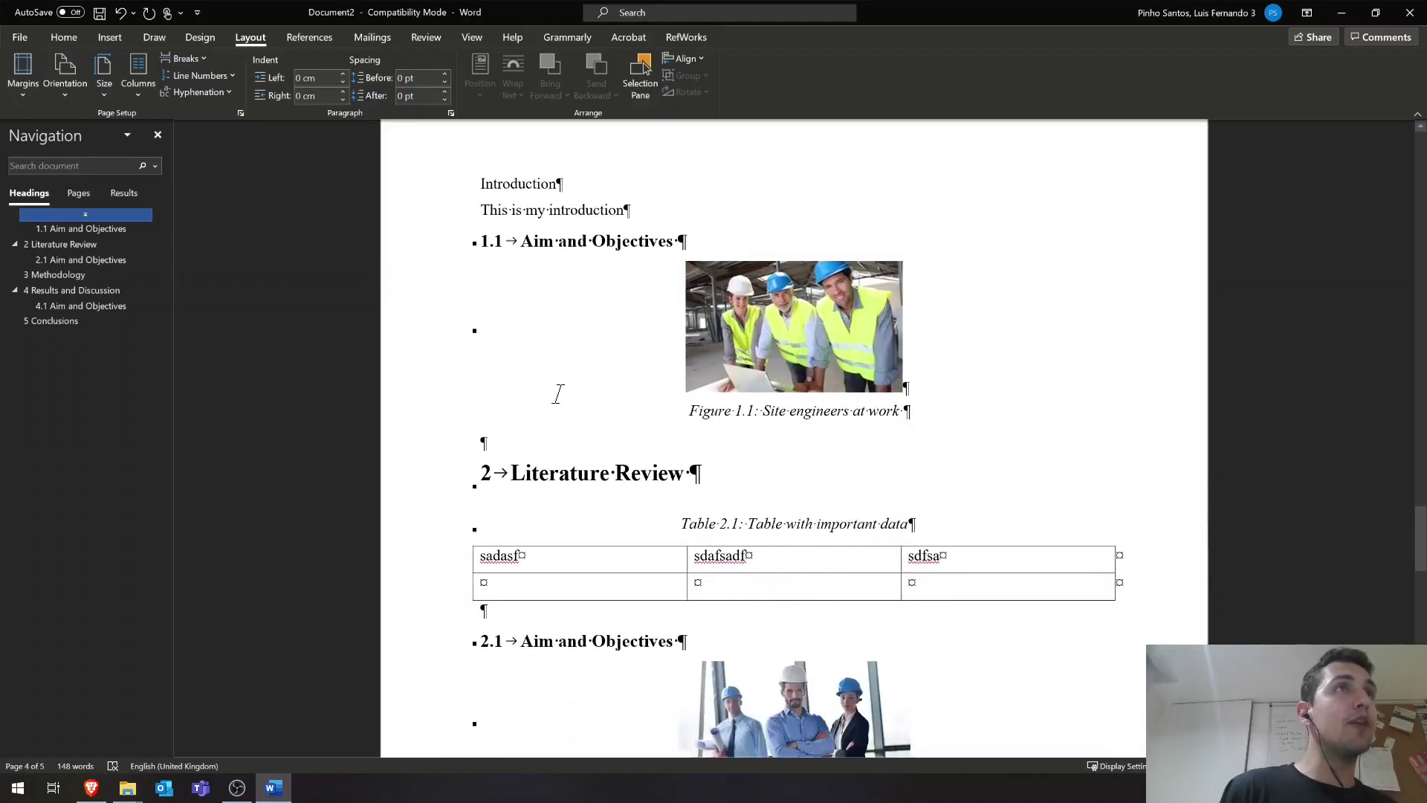
pyautogui.click(57, 38)
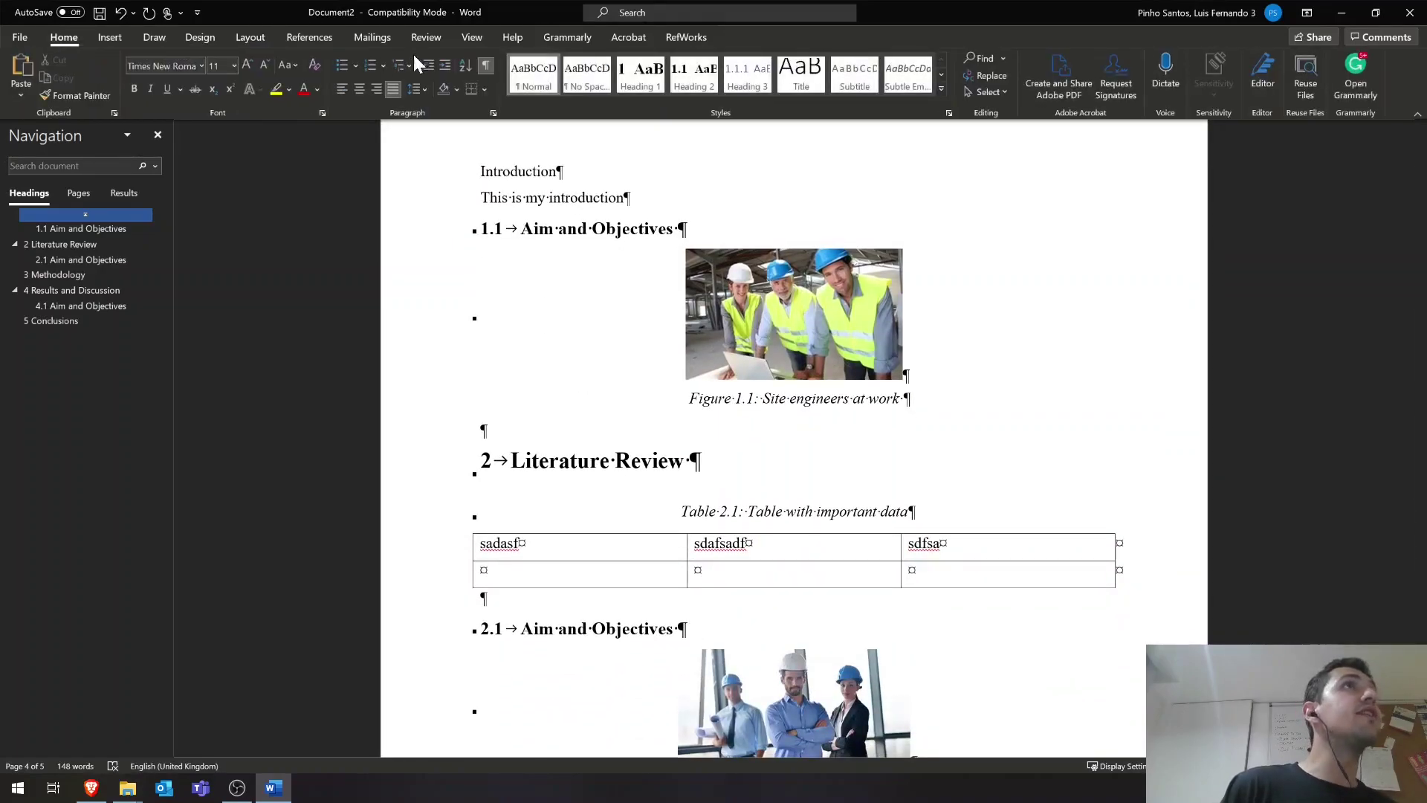
pyautogui.click(488, 64)
# Copy the Literature Review heading's formatting onto the Introduction line with Format Painter.
pyautogui.click(640, 460)
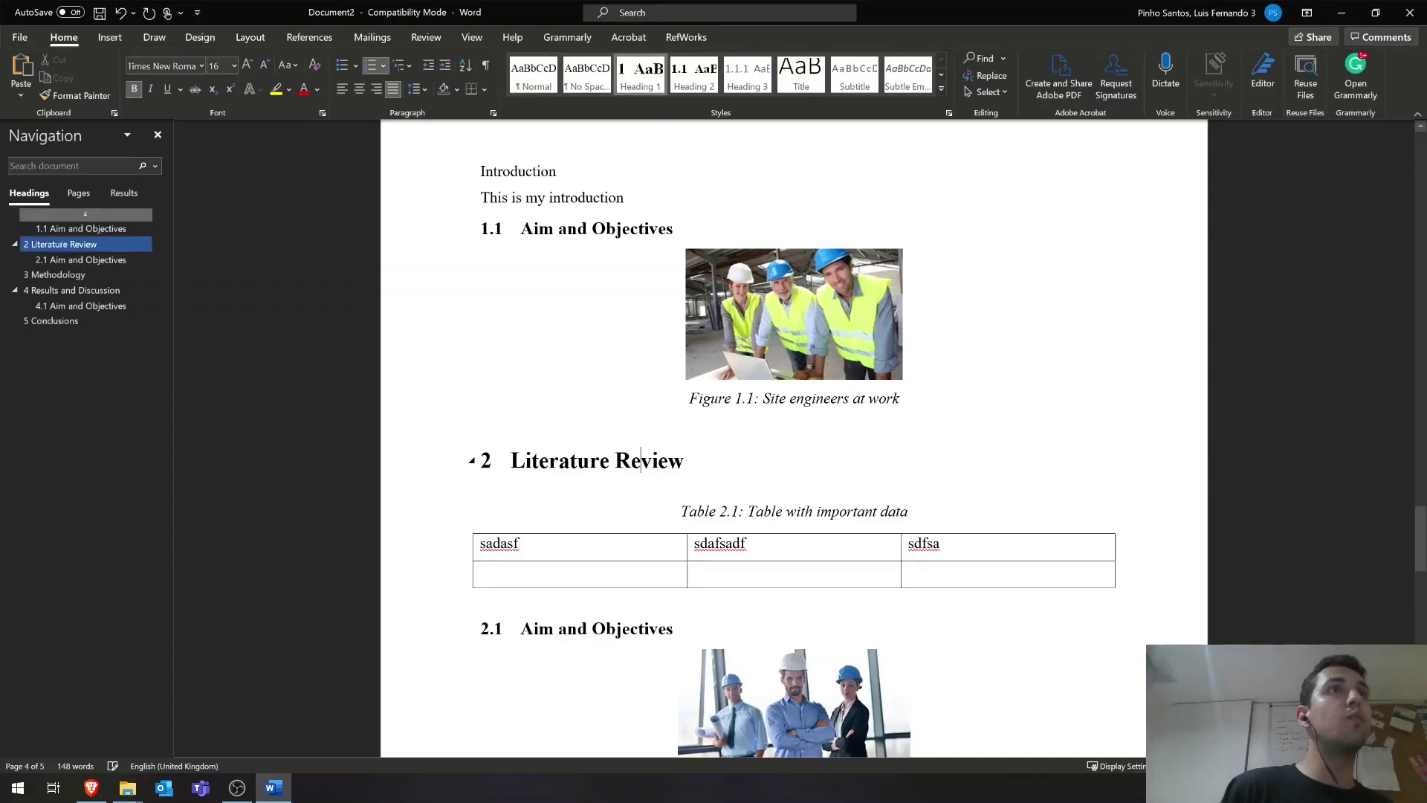
pyautogui.click(59, 97)
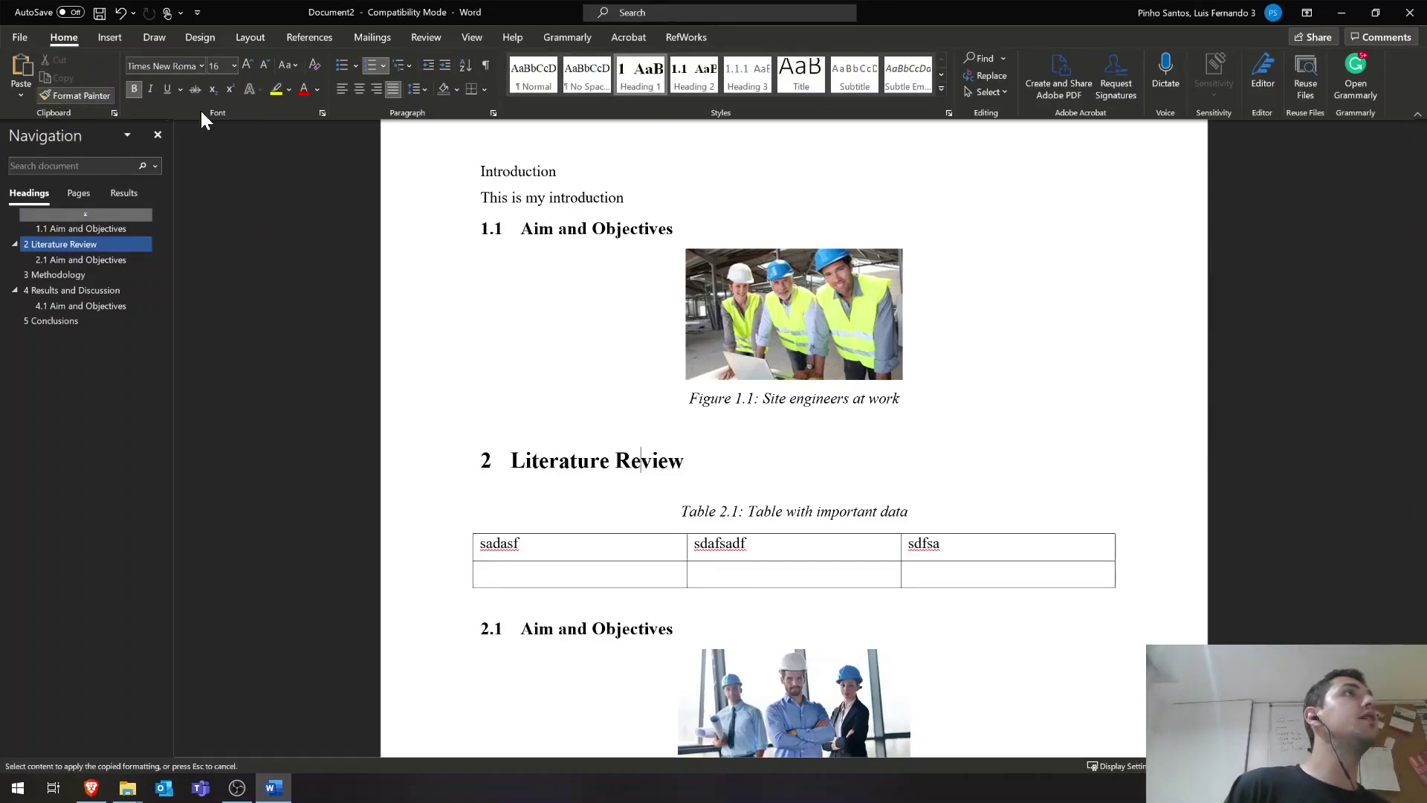
pyautogui.moveTo(505, 168); pyautogui.dragTo(446, 168)
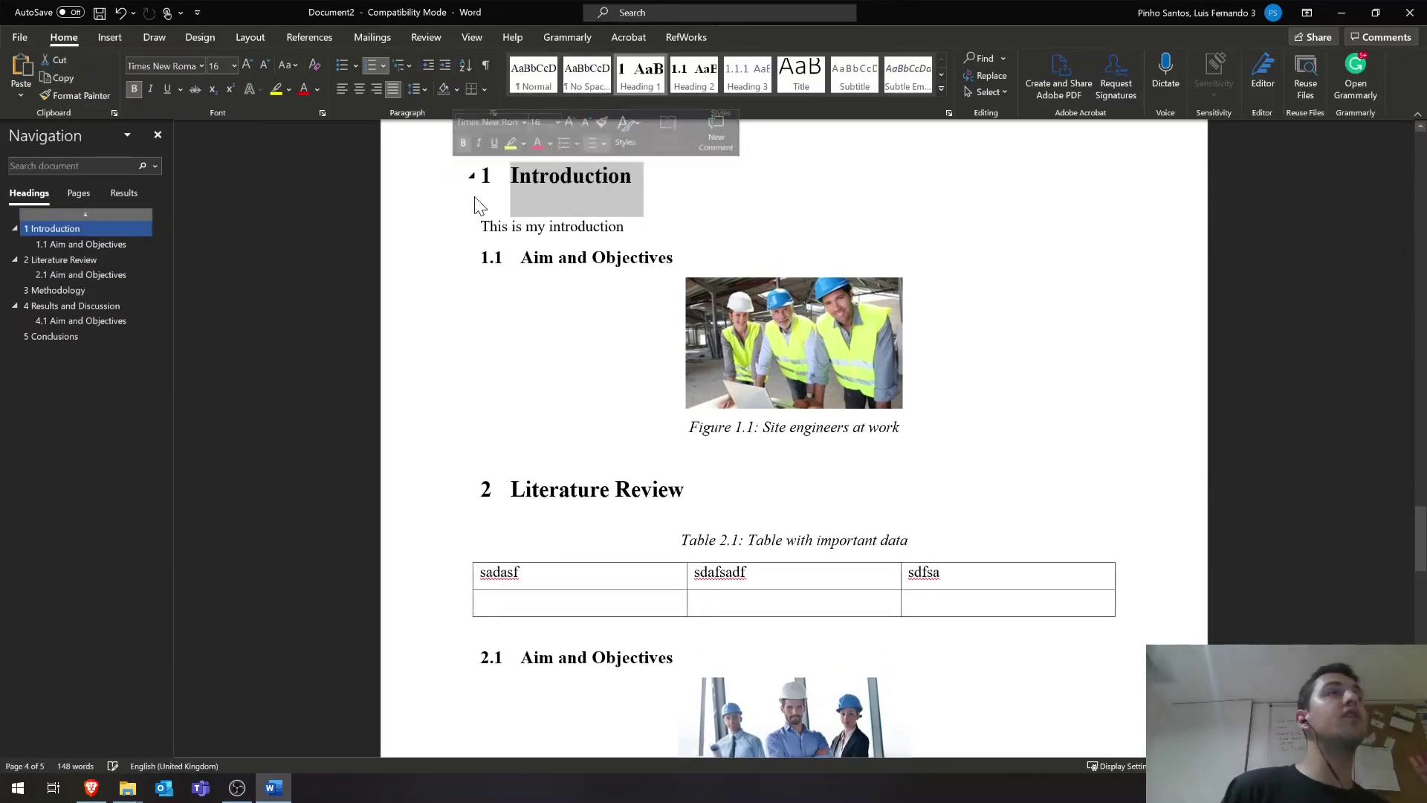
pyautogui.scroll(2, 613, 226)
pyautogui.click(686, 256)
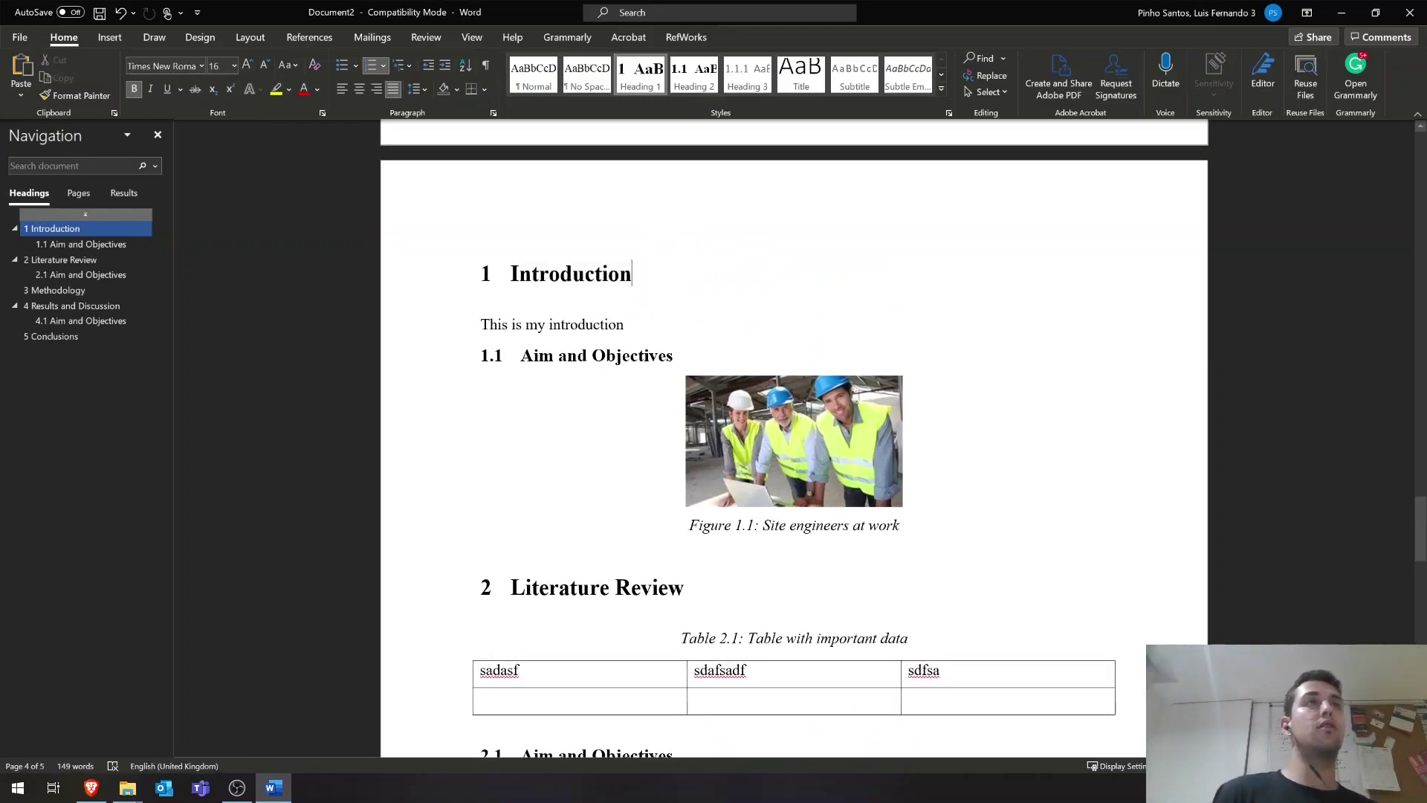
# Unlink the Section 2 footer, on the Methodology page, from the previous section.
pyautogui.scroll(-10, 735, 283)
pyautogui.scroll(13, 771, 292)
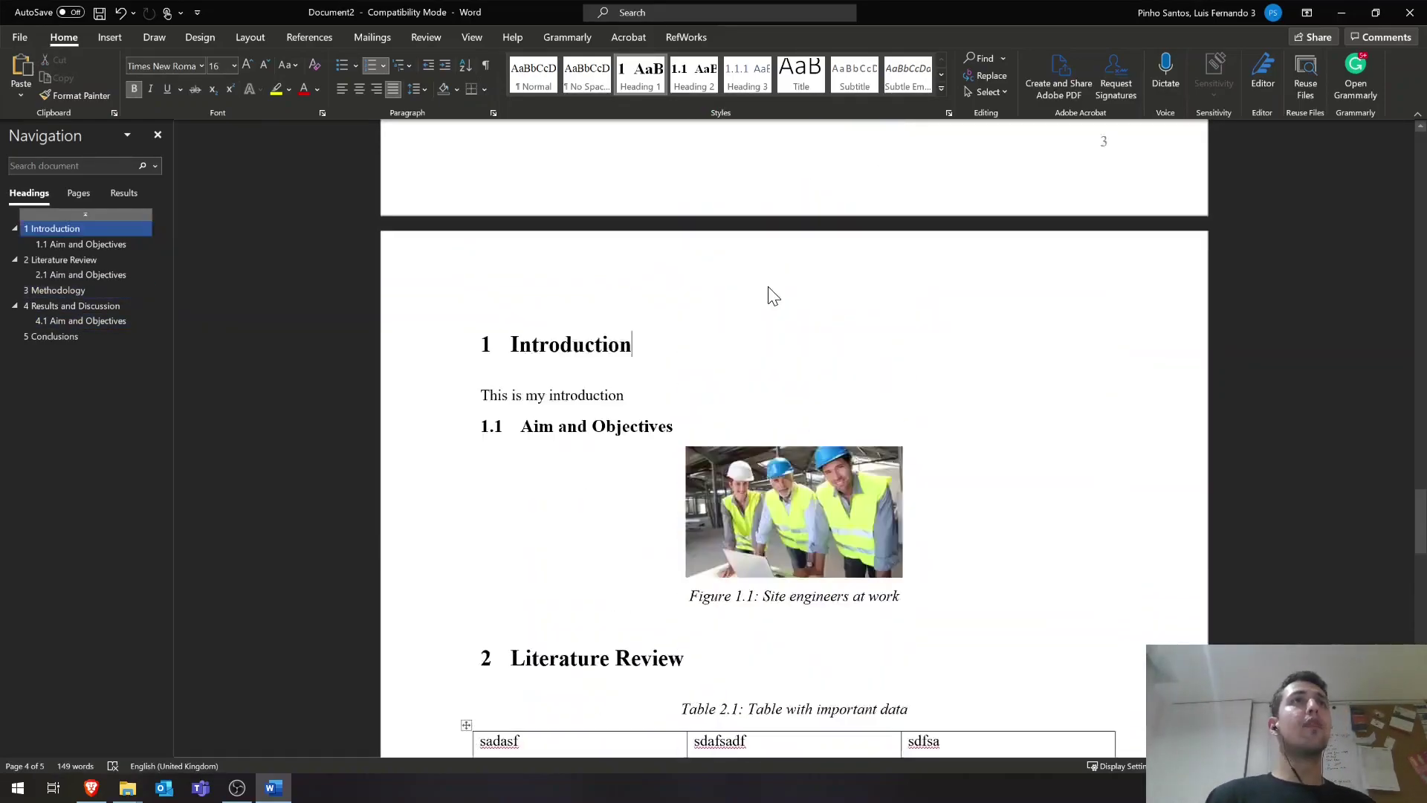
pyautogui.doubleClick(891, 388)
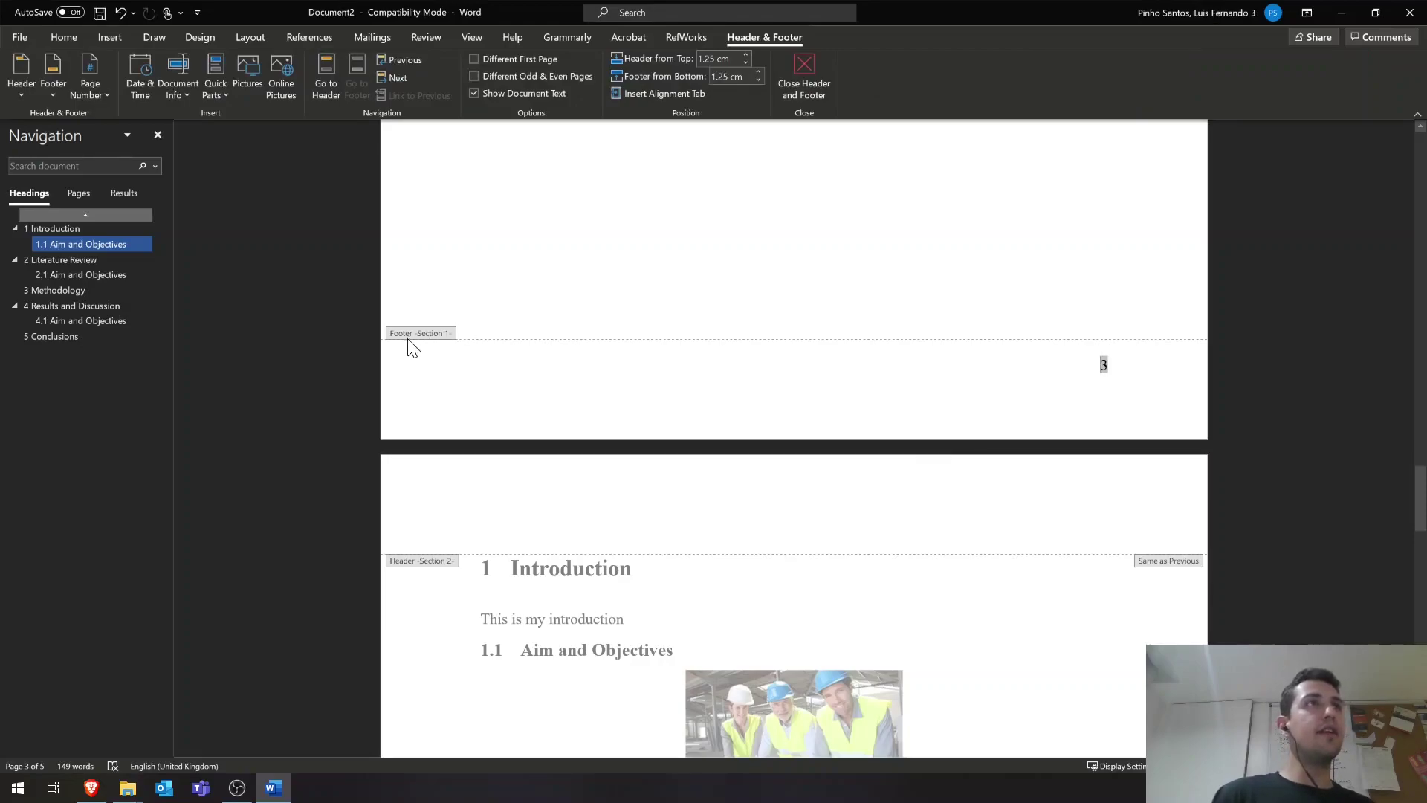
pyautogui.scroll(-3, 444, 346)
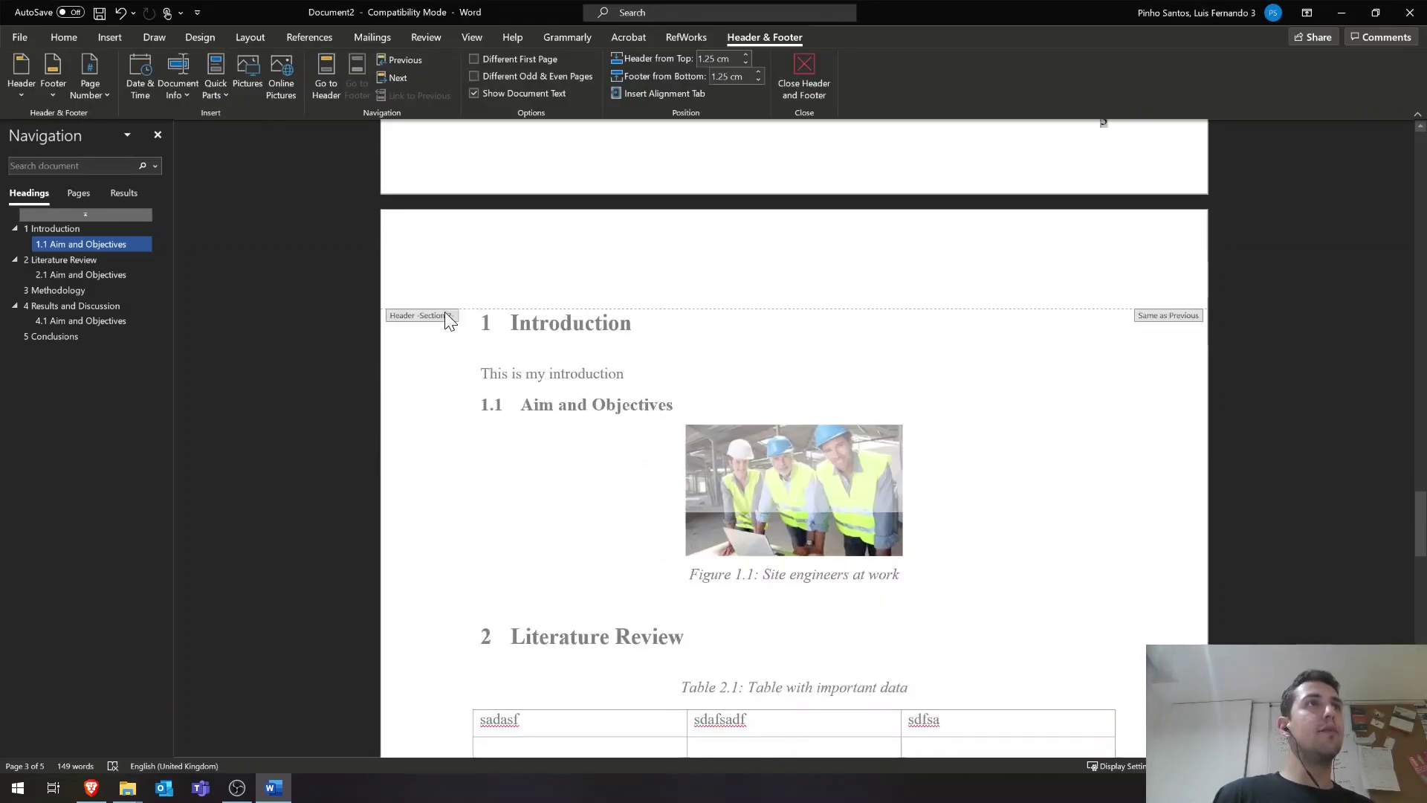
pyautogui.scroll(-9, 446, 319)
pyautogui.scroll(-1, 460, 483)
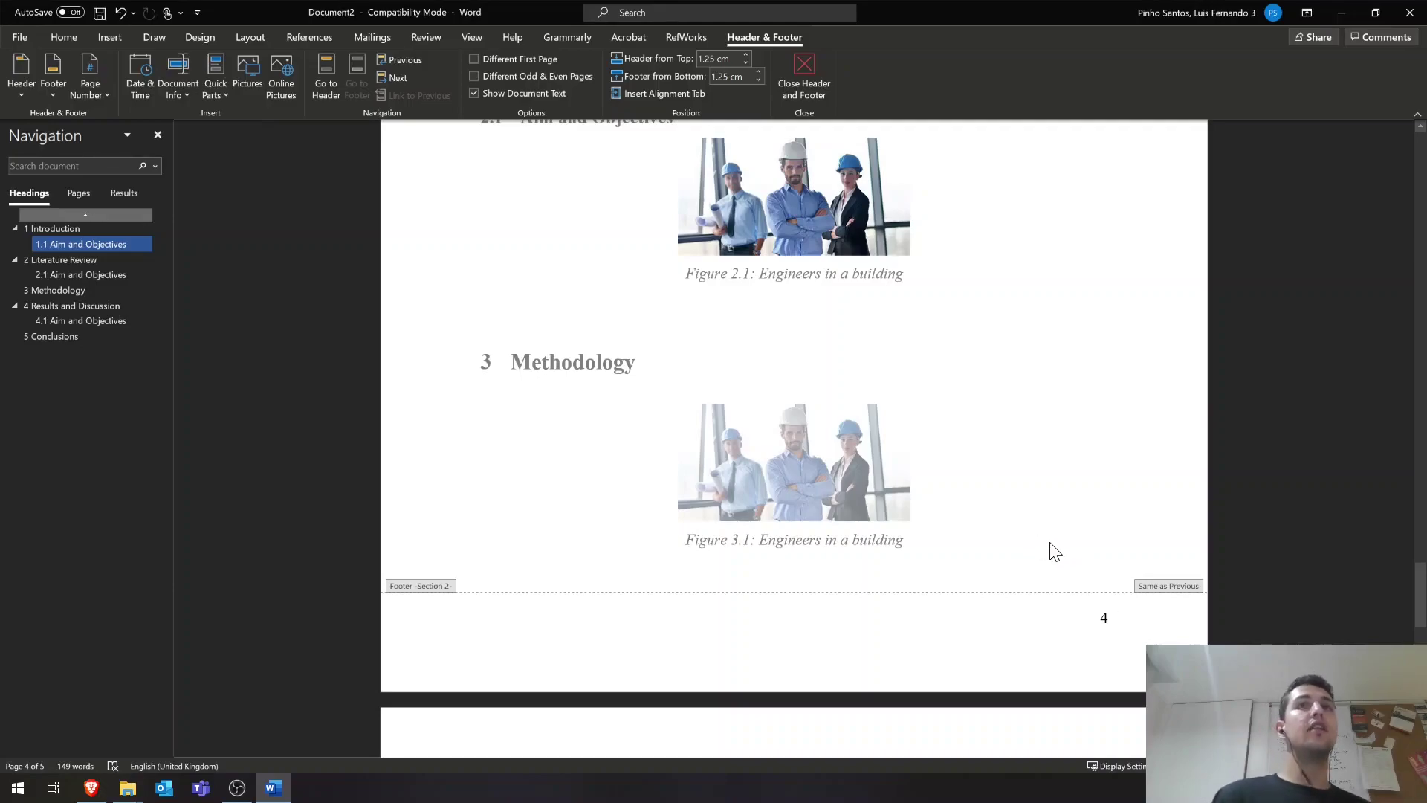
pyautogui.click(480, 634)
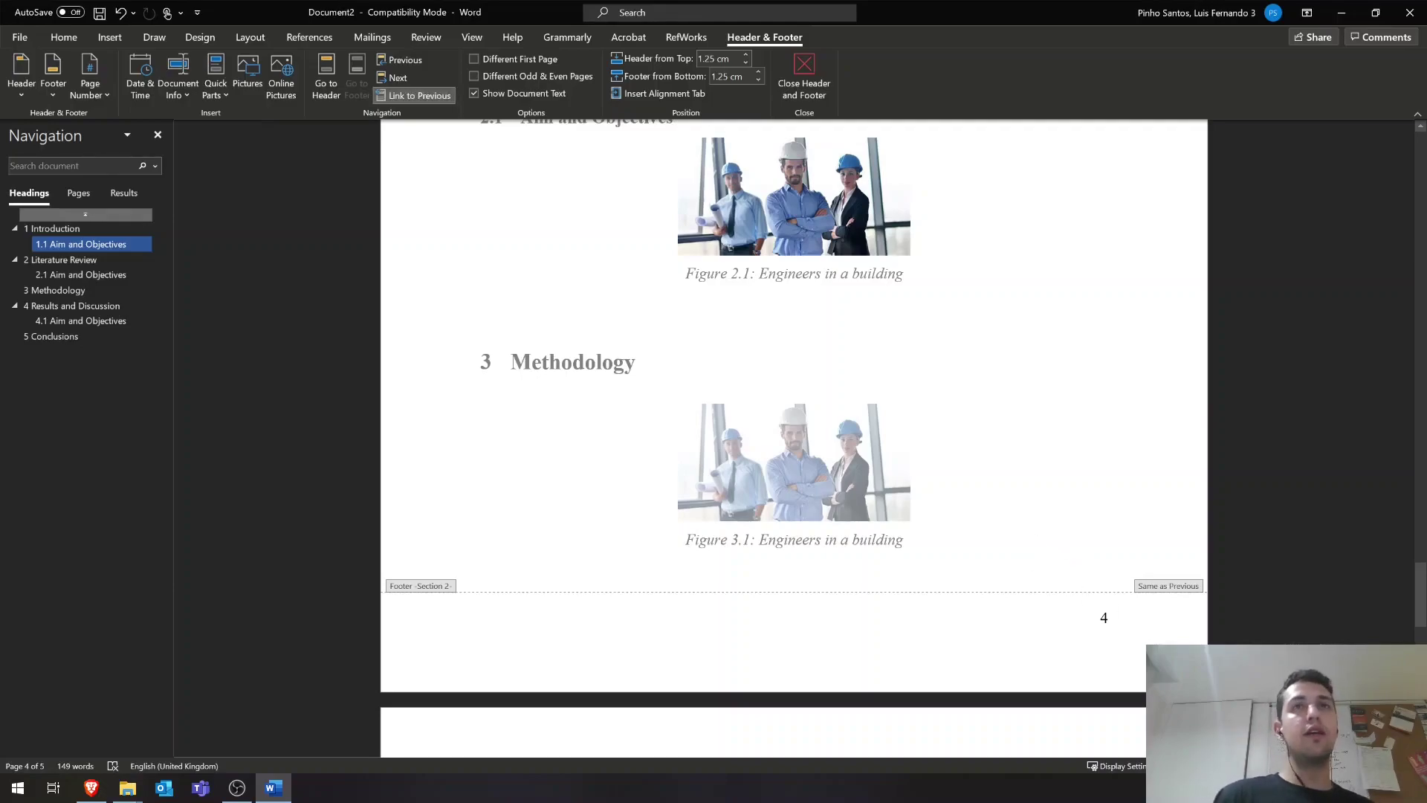
pyautogui.click(421, 96)
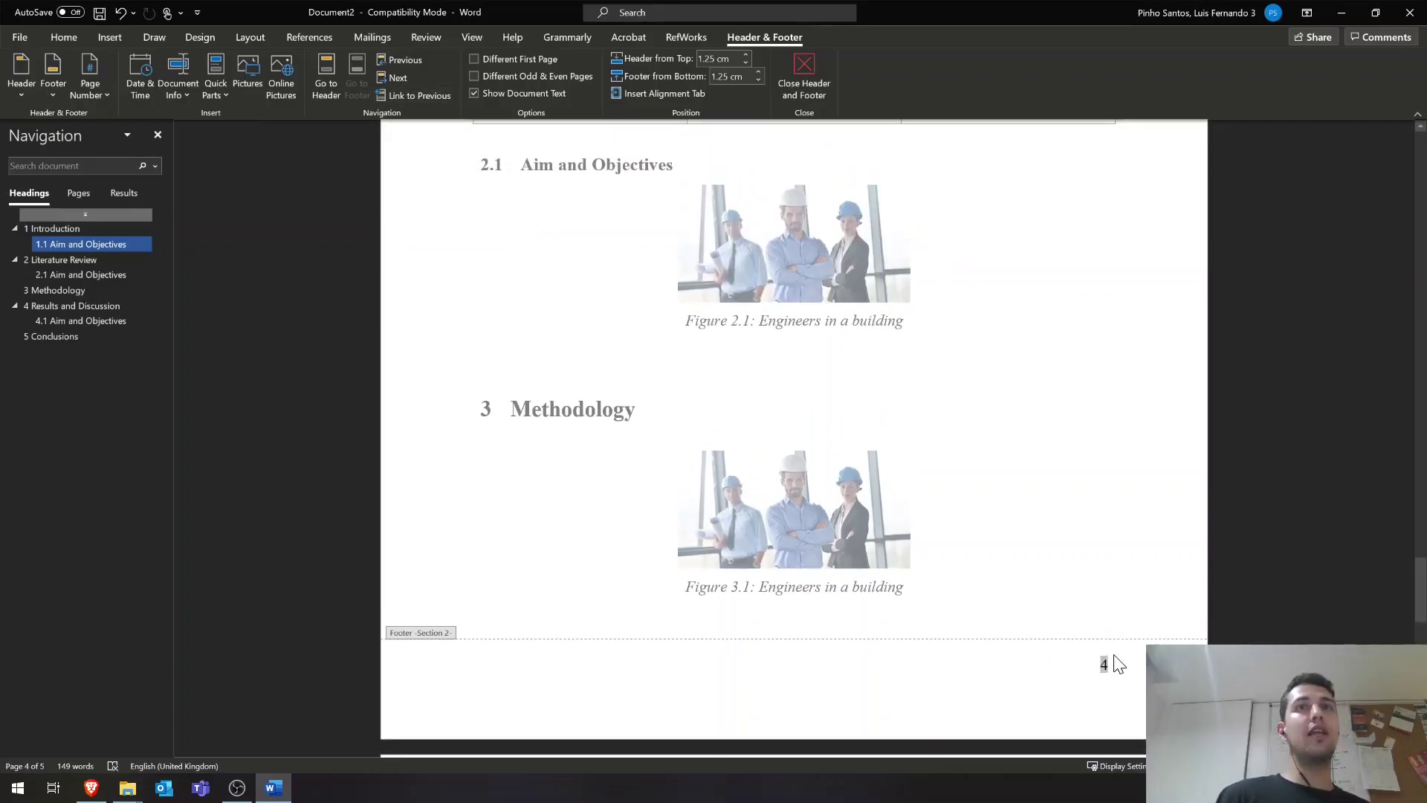
# Delete the page number from the Section 1 footer and check the front matter pages.
pyautogui.scroll(10, 1098, 341)
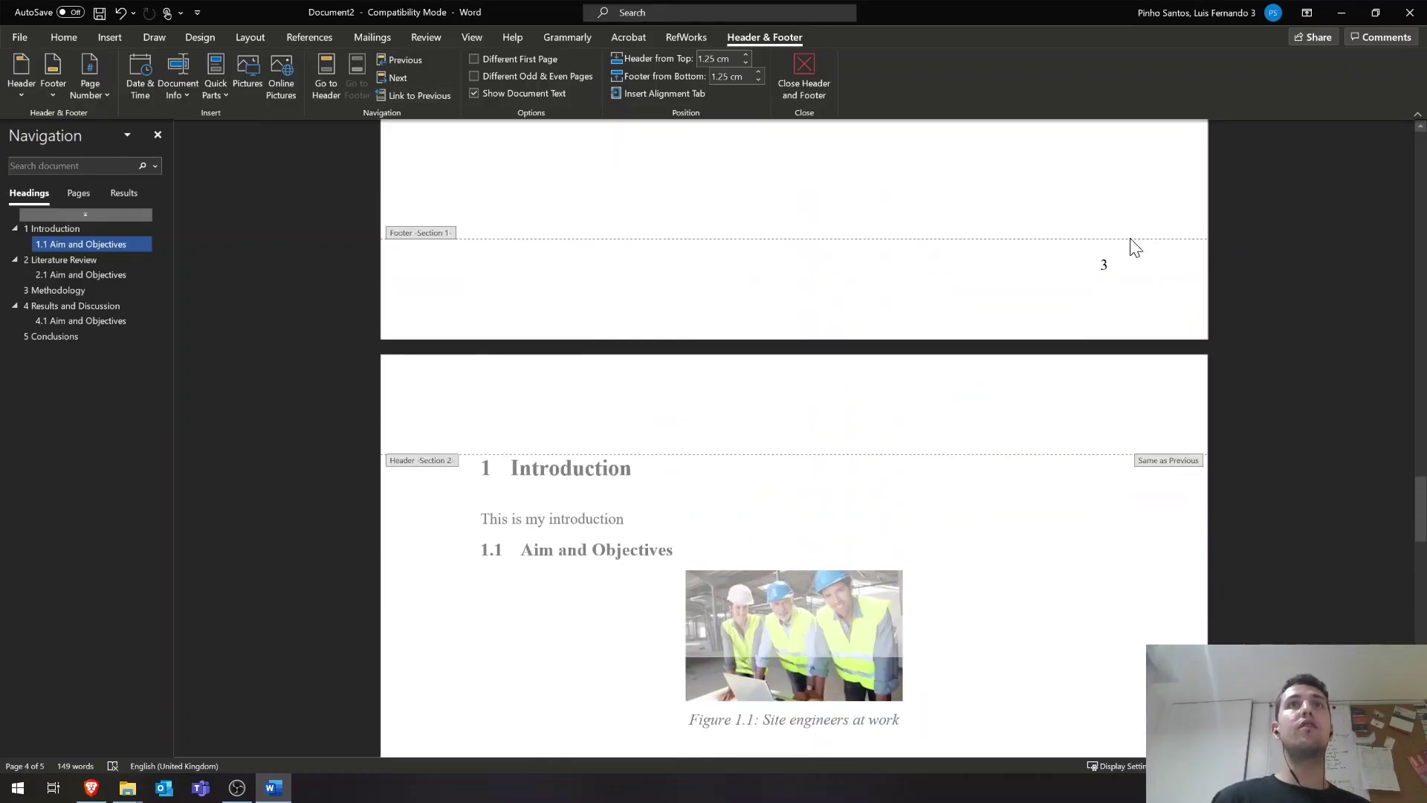
pyautogui.click(1075, 273)
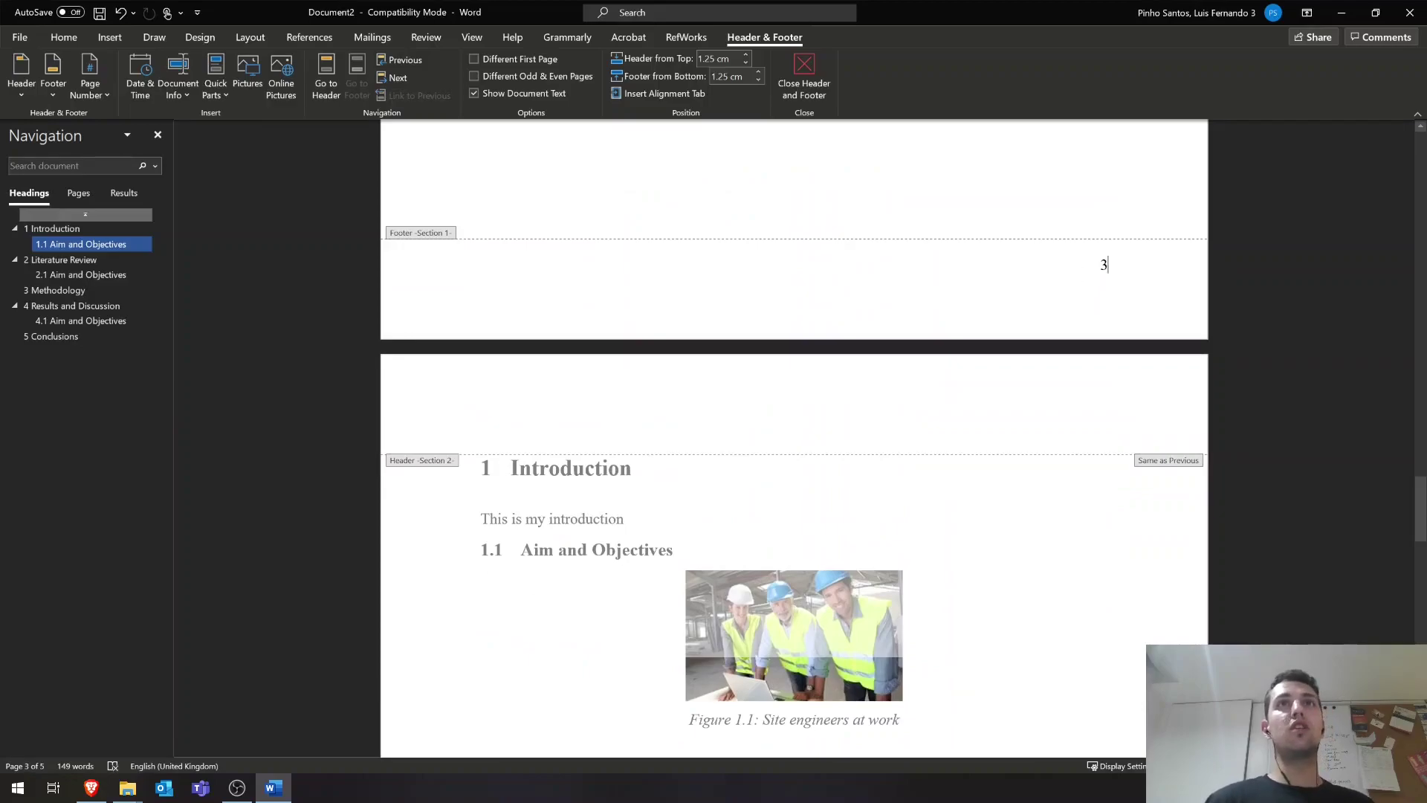
pyautogui.scroll(-9, 1115, 277)
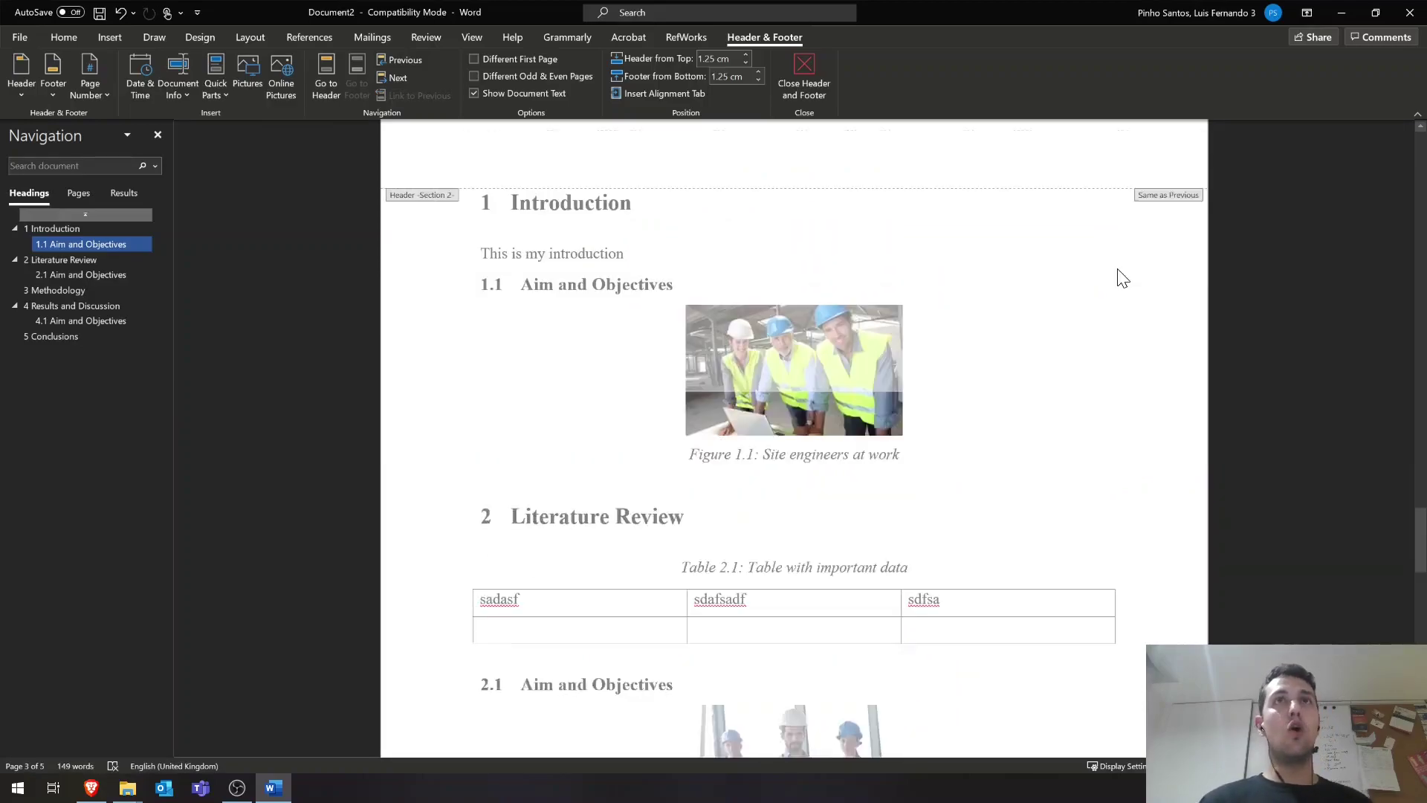
pyautogui.scroll(-3, 1119, 278)
pyautogui.scroll(12, 1010, 336)
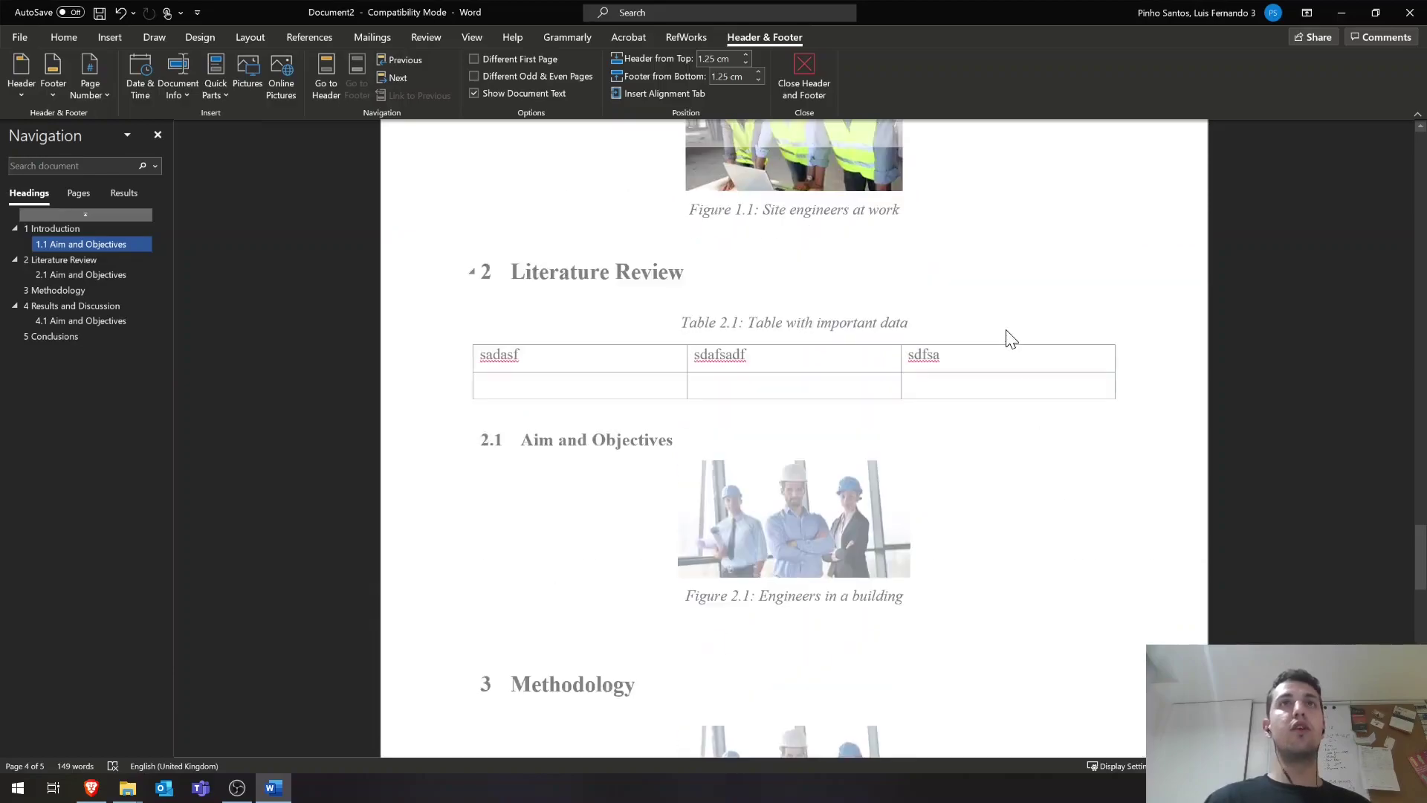
pyautogui.scroll(10, 1119, 446)
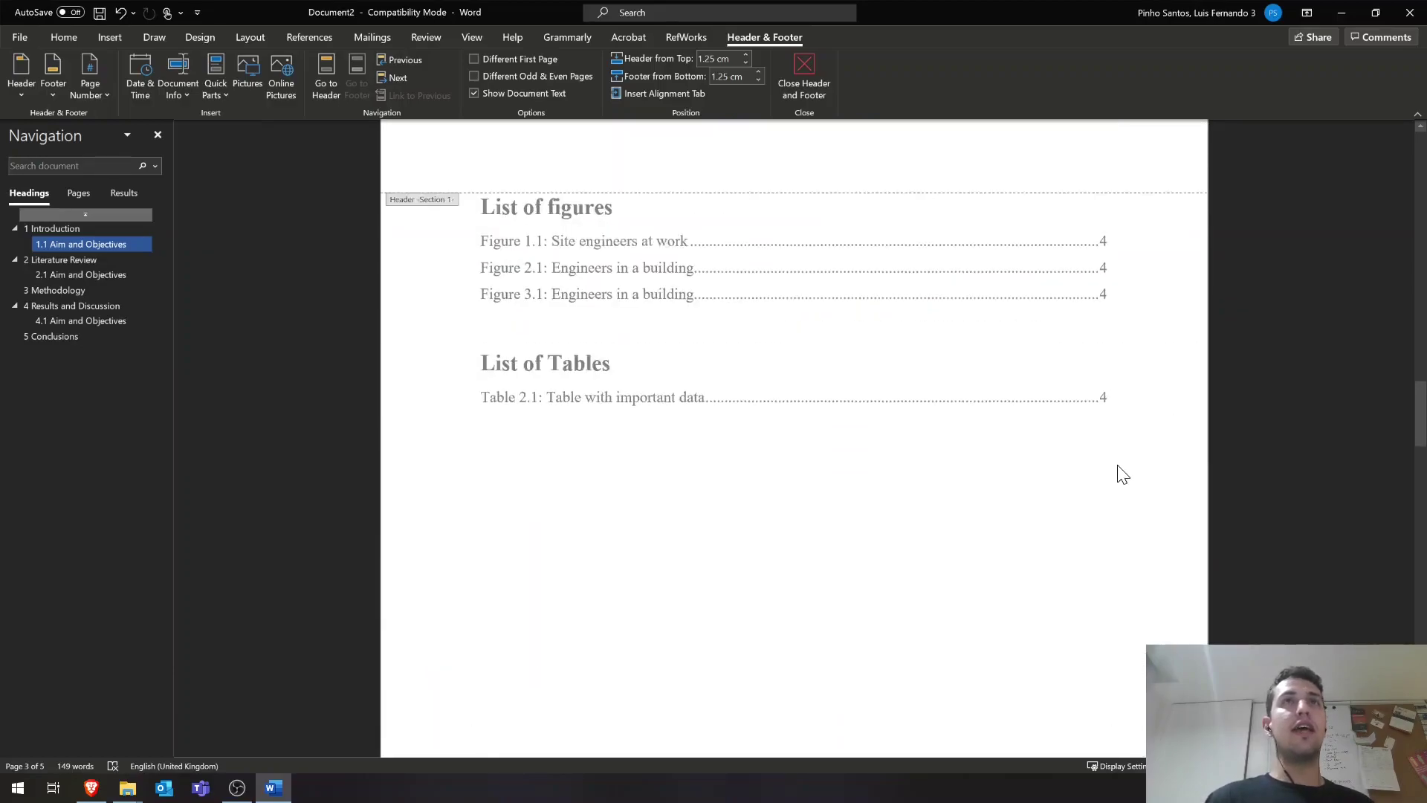
pyautogui.scroll(10, 1118, 394)
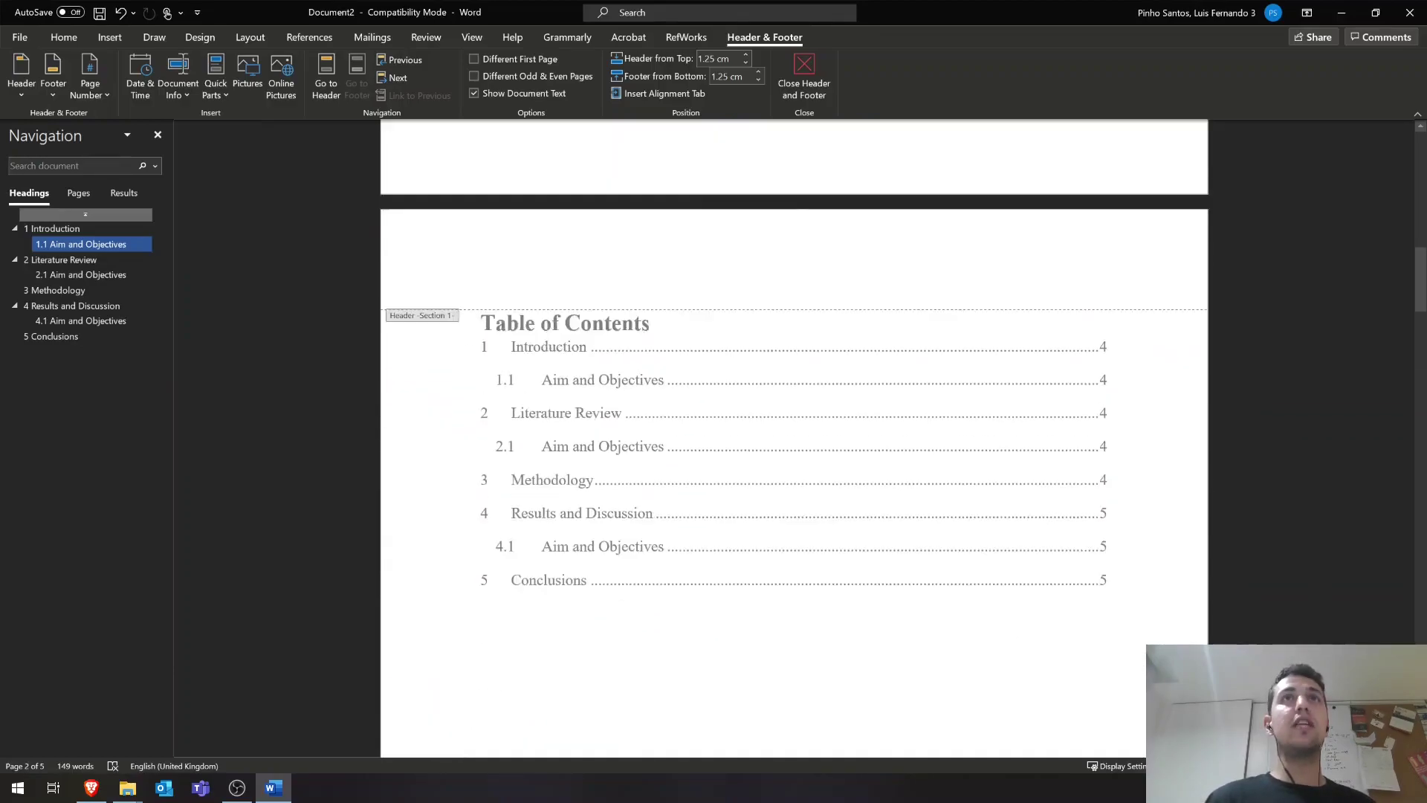
pyautogui.scroll(-3, 1102, 362)
pyautogui.scroll(-10, 1103, 362)
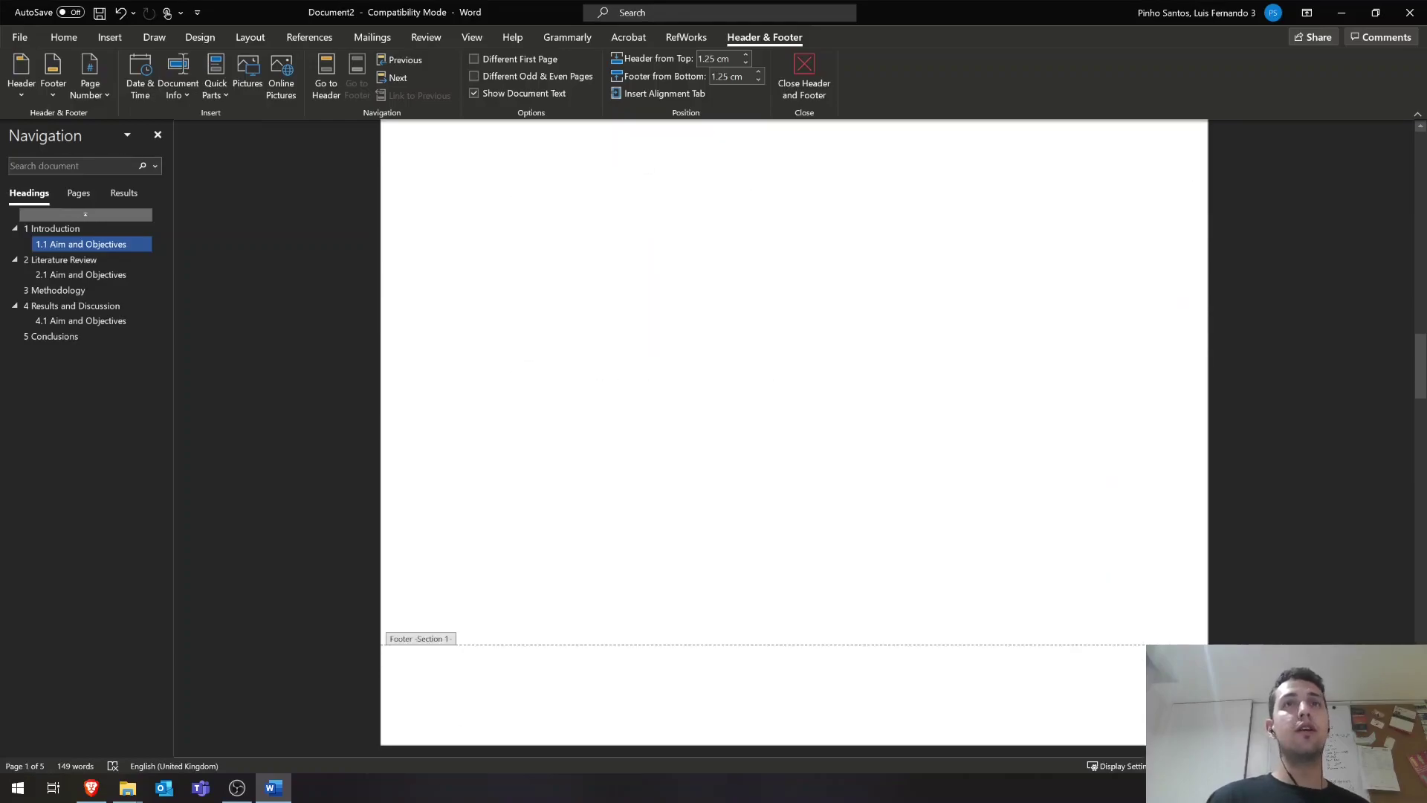
# Set the Section 2 page numbering to start at 1 and close the footer.
pyautogui.scroll(-15, 1093, 379)
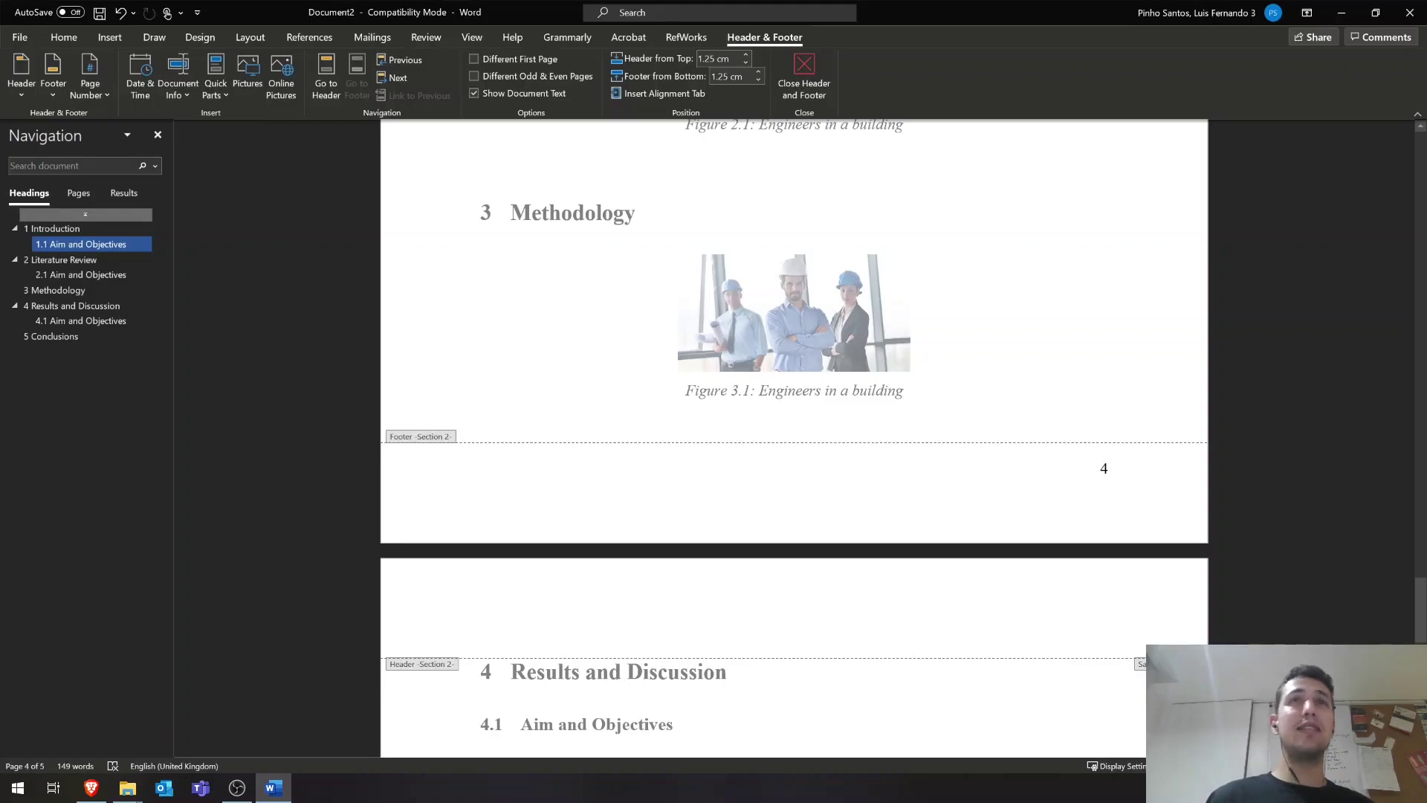
pyautogui.click(1104, 468)
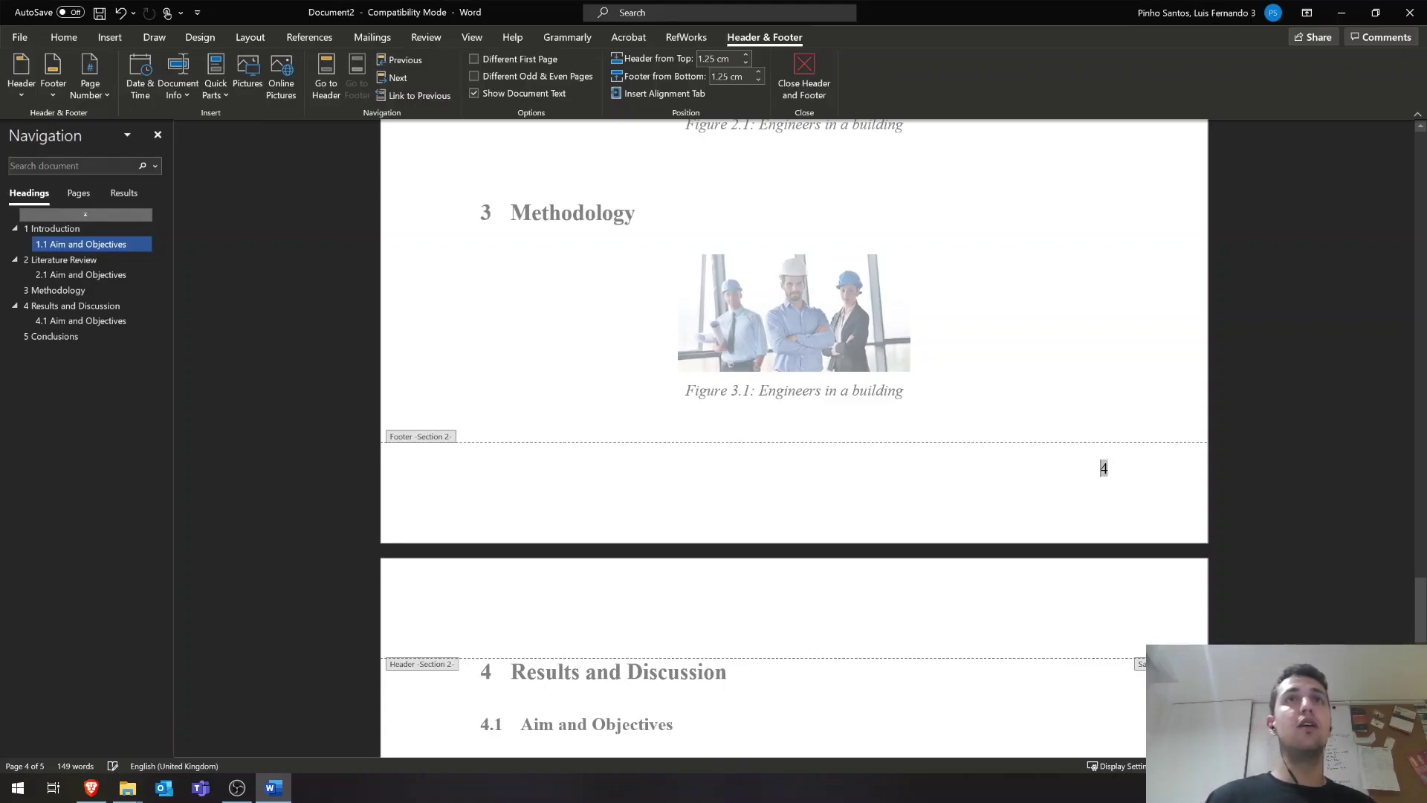
pyautogui.click(90, 91)
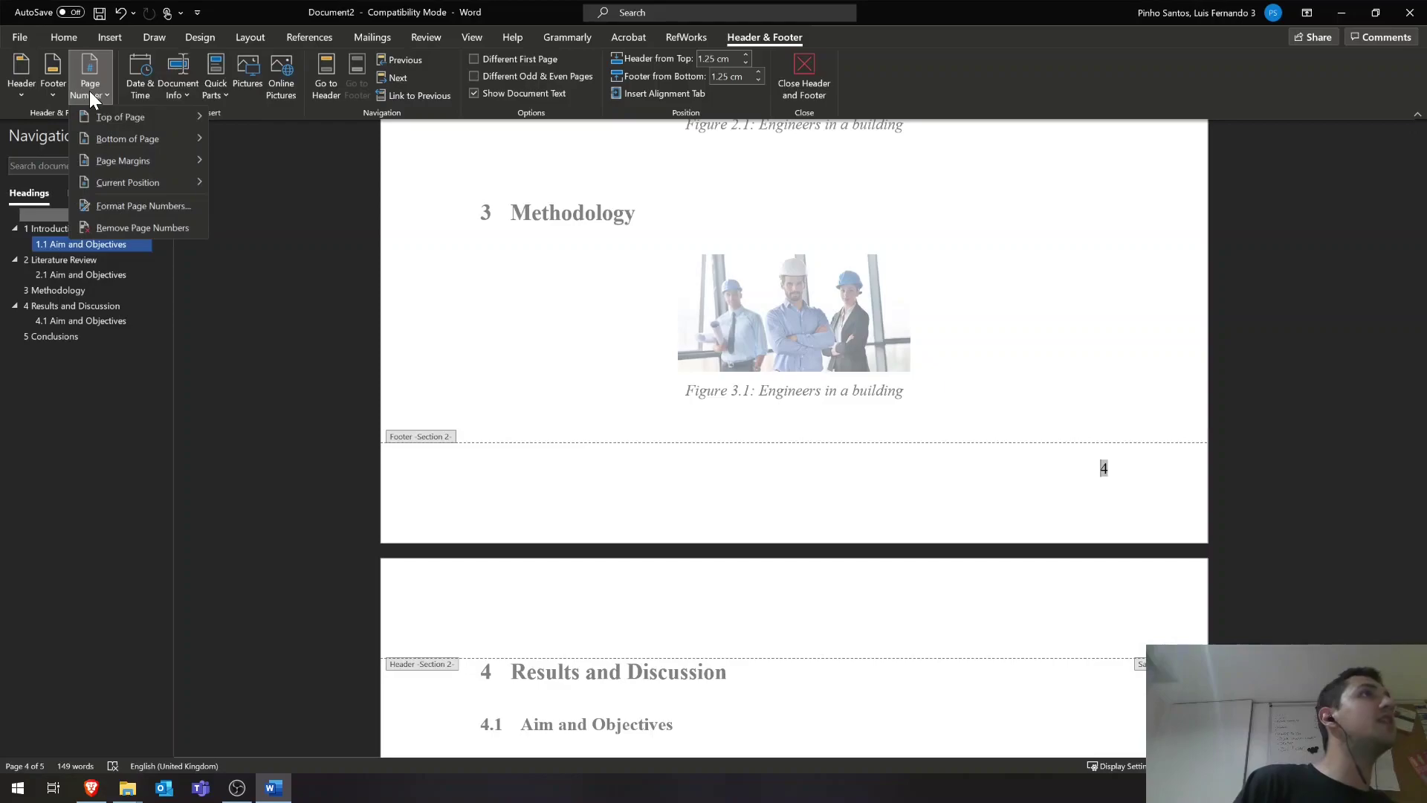
pyautogui.click(150, 207)
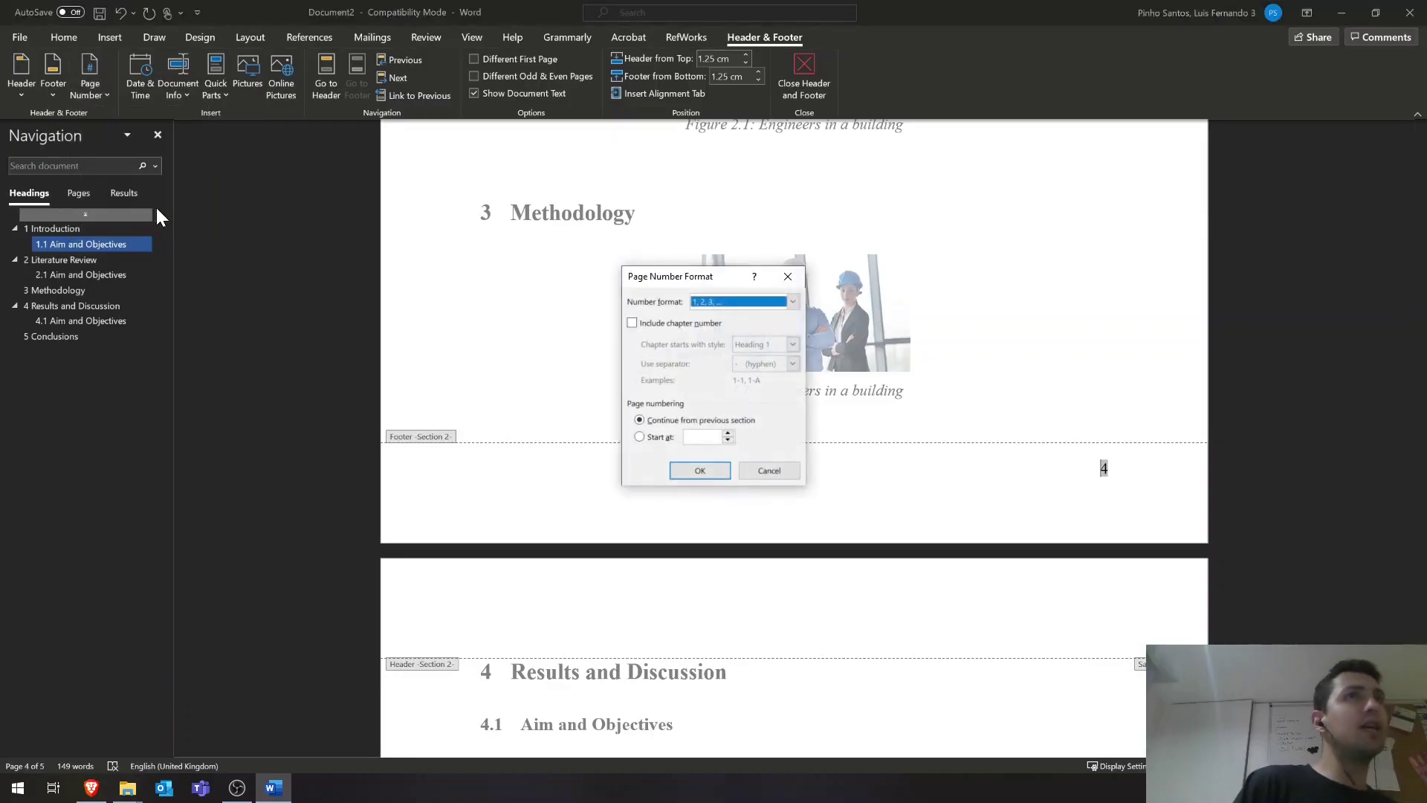
pyautogui.click(651, 437)
pyautogui.click(697, 467)
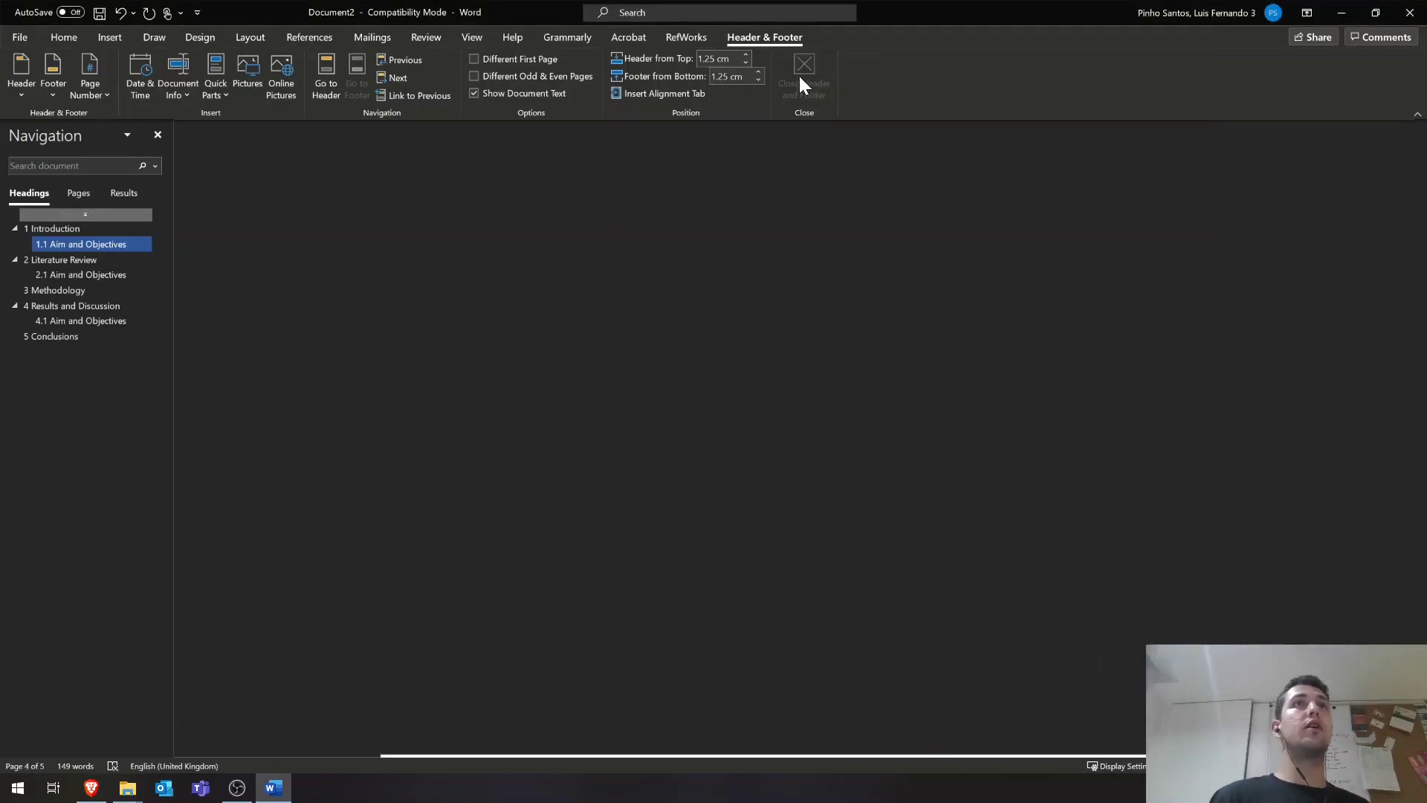
pyautogui.click(800, 76)
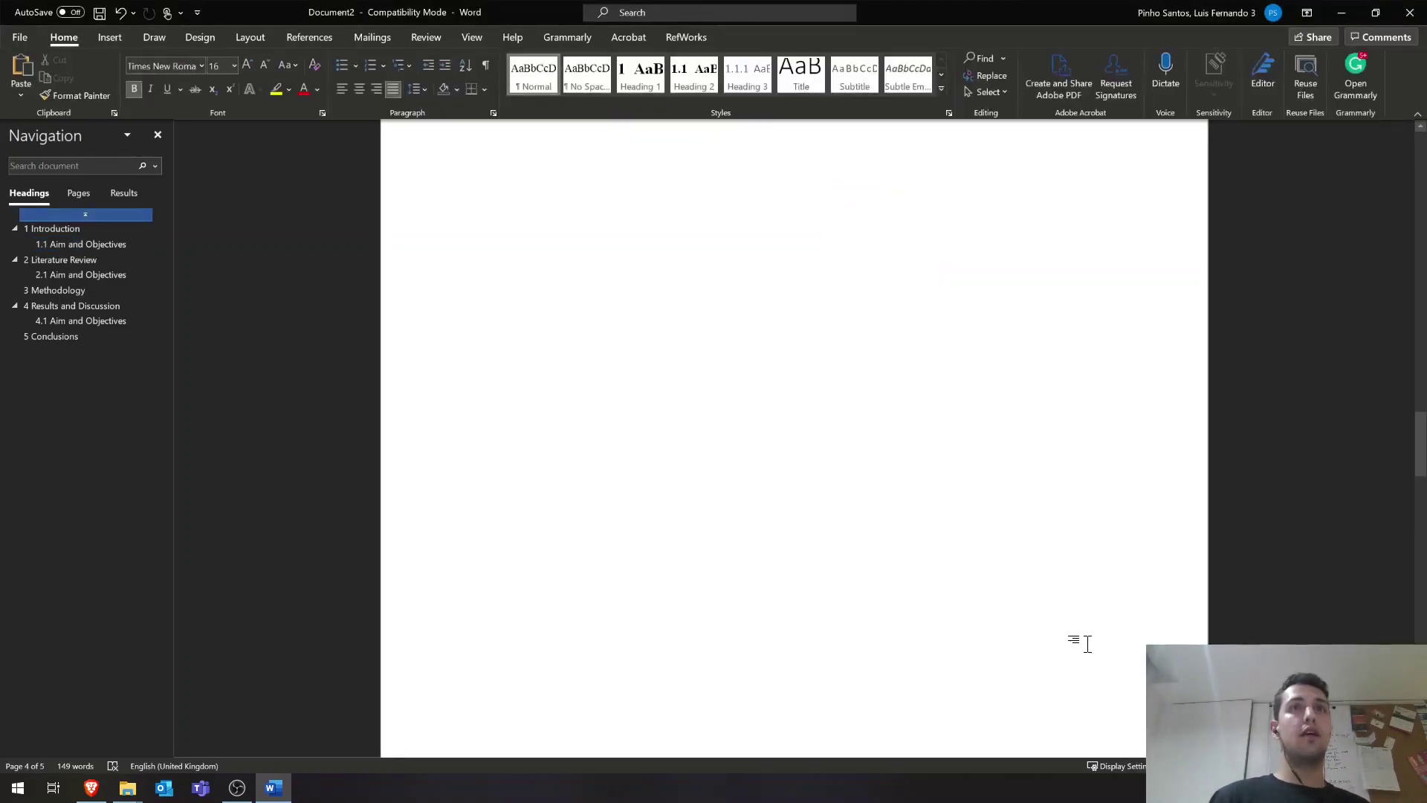
# Update the Table of Contents to match the new page numbering.
pyautogui.scroll(-8, 793, 438)
pyautogui.scroll(6, 794, 439)
pyautogui.scroll(15, 1033, 446)
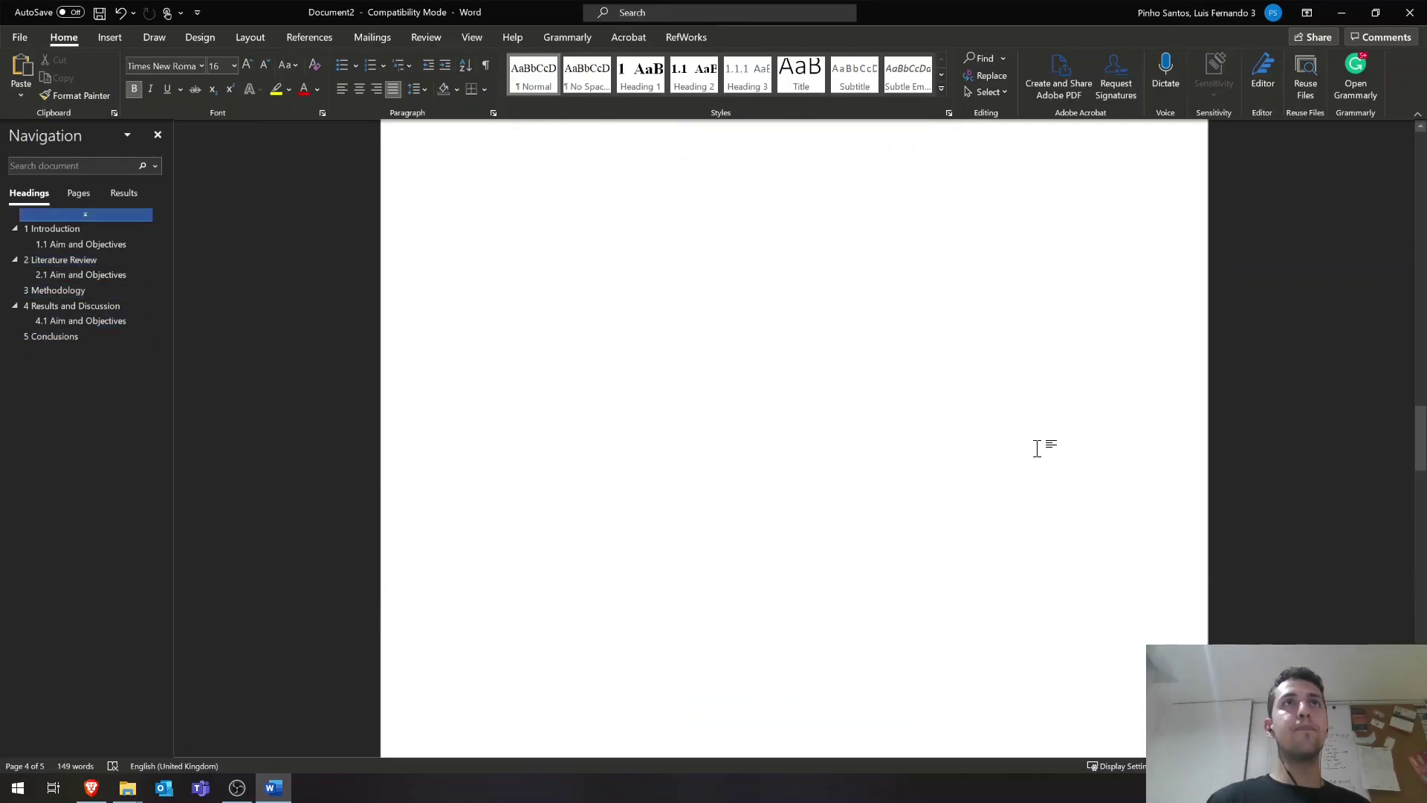
pyautogui.click(1100, 658)
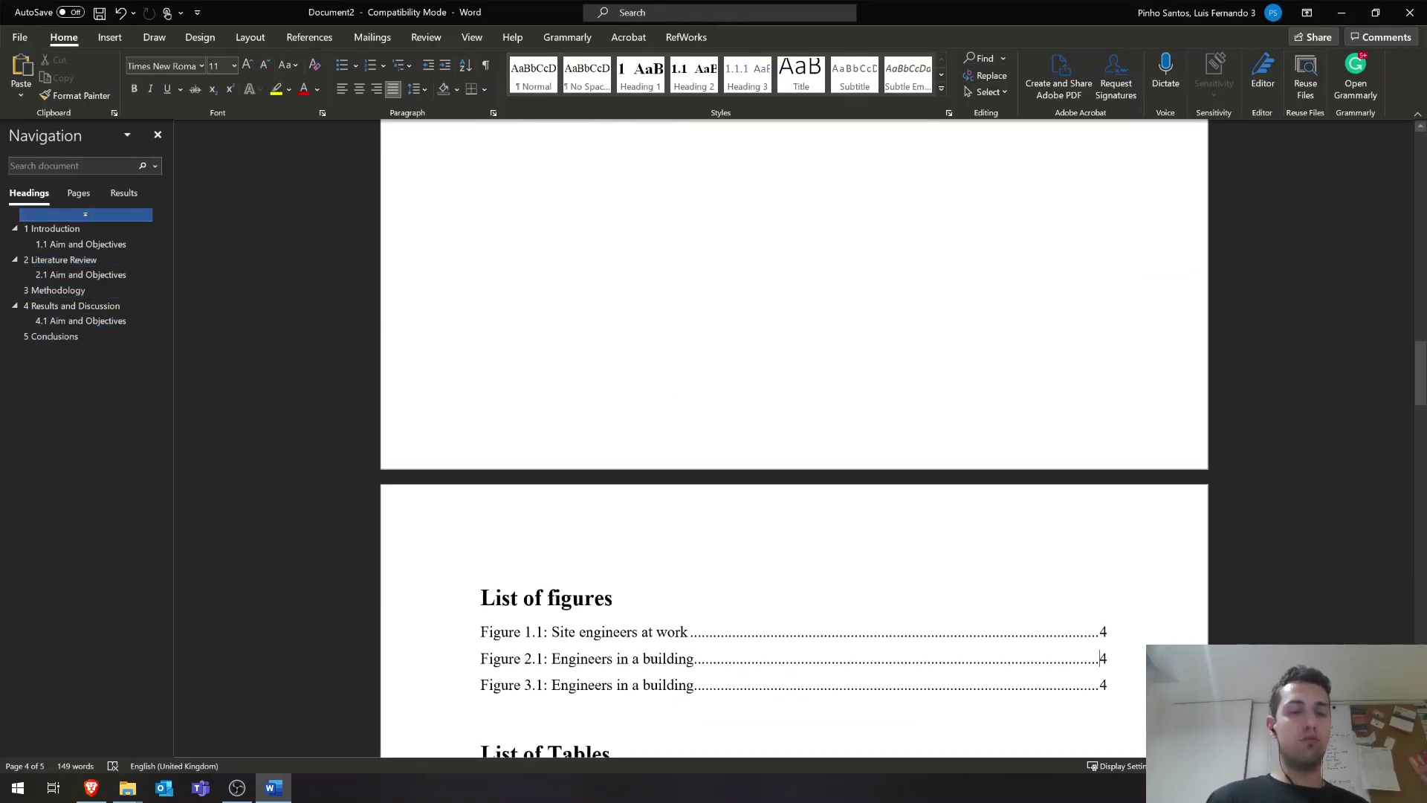
pyautogui.scroll(10, 780, 456)
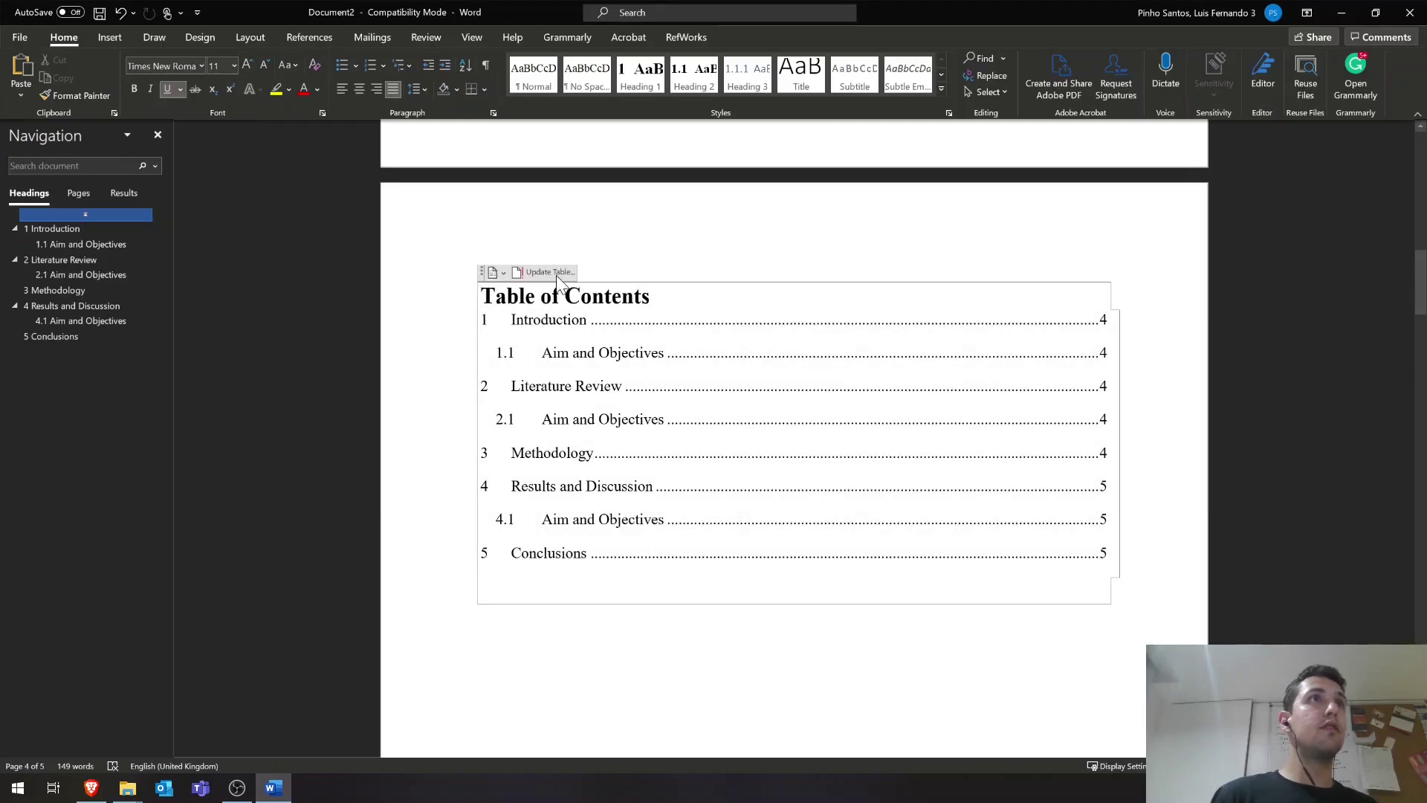
pyautogui.click(550, 272)
pyautogui.click(698, 416)
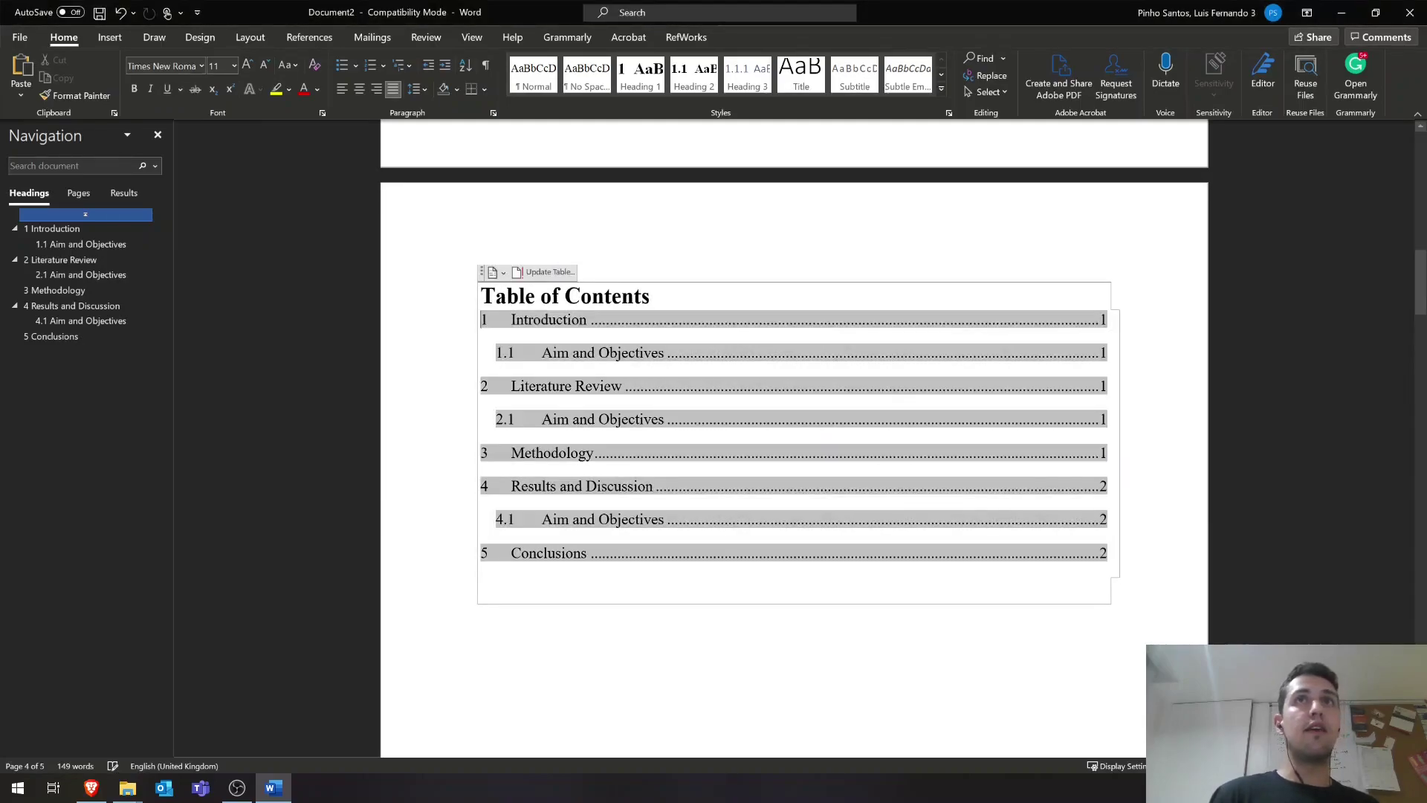
# Update the entire table under List of figures.
pyautogui.scroll(-10, 794, 446)
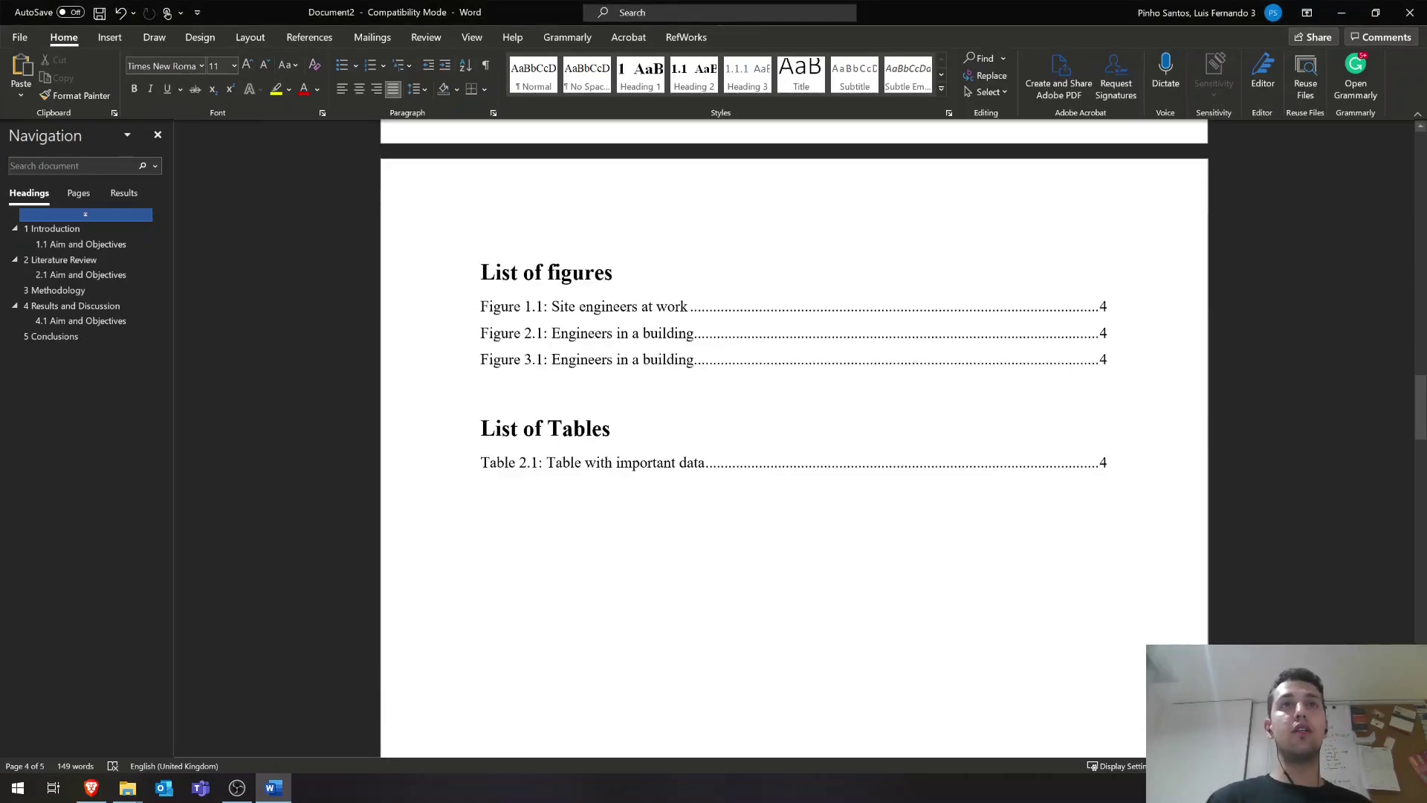
pyautogui.click(668, 288)
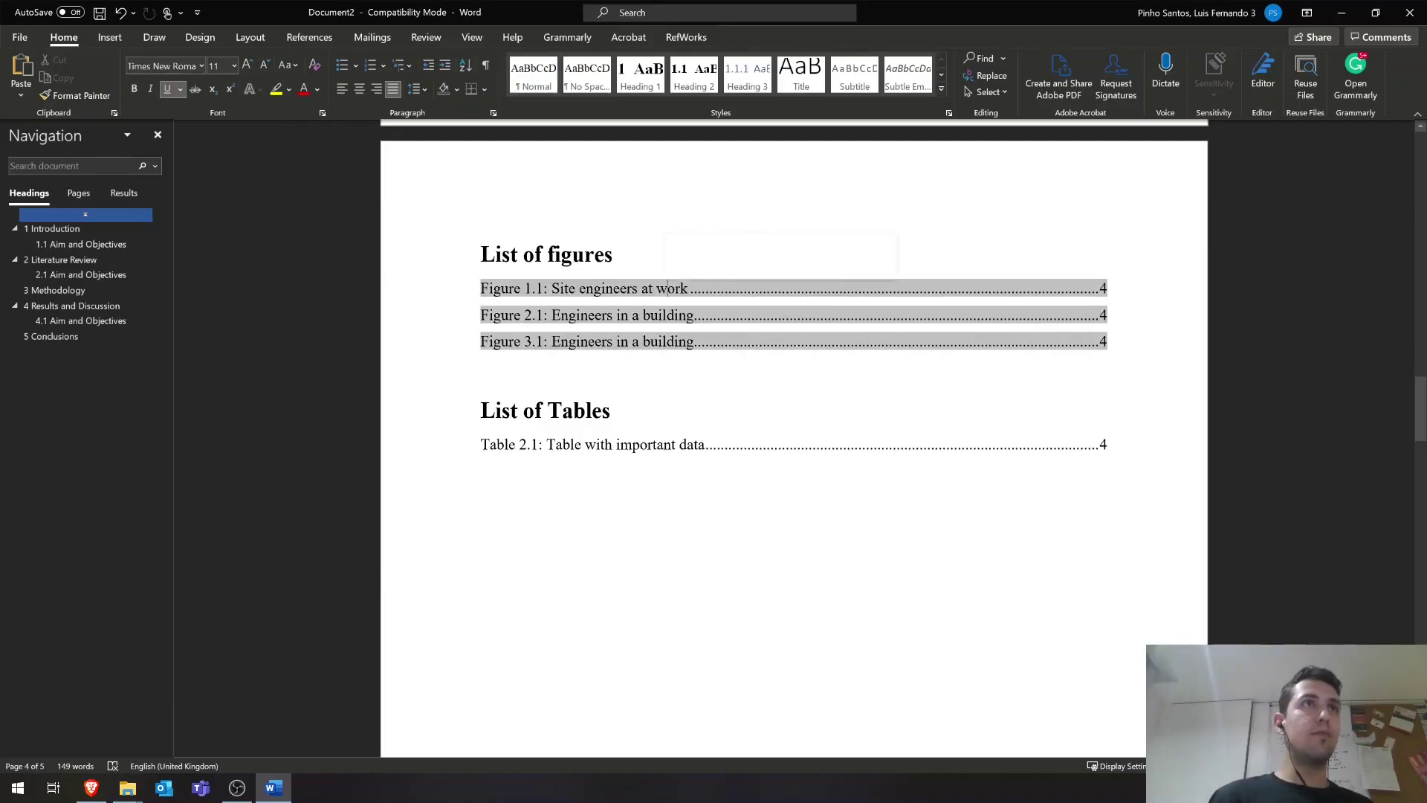
pyautogui.rightClick(667, 288)
pyautogui.click(738, 381)
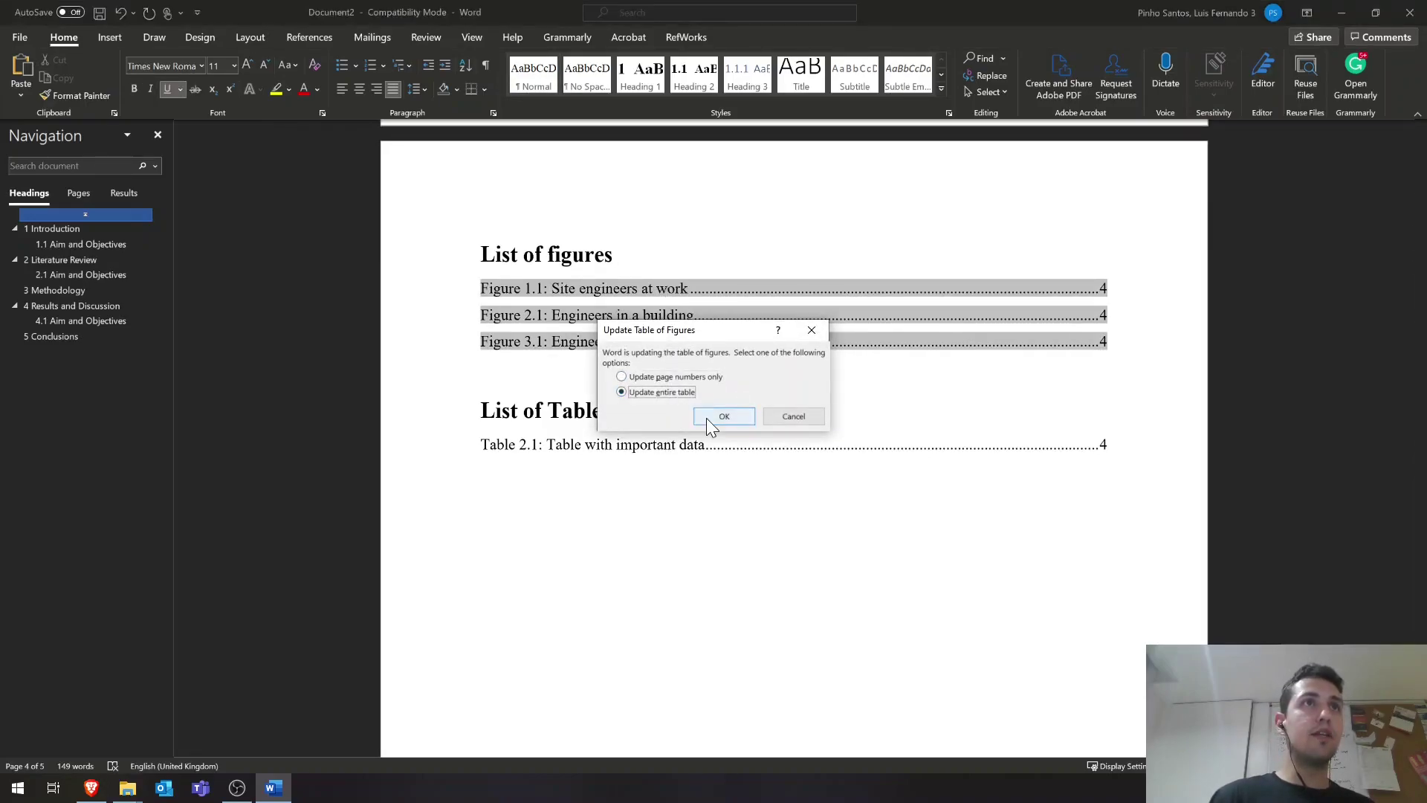
pyautogui.click(723, 416)
# Update the entire table under List of Tables.
pyautogui.rightClick(645, 444)
pyautogui.click(968, 446)
pyautogui.rightClick(1063, 441)
pyautogui.press('Escape')
pyautogui.press('Down')
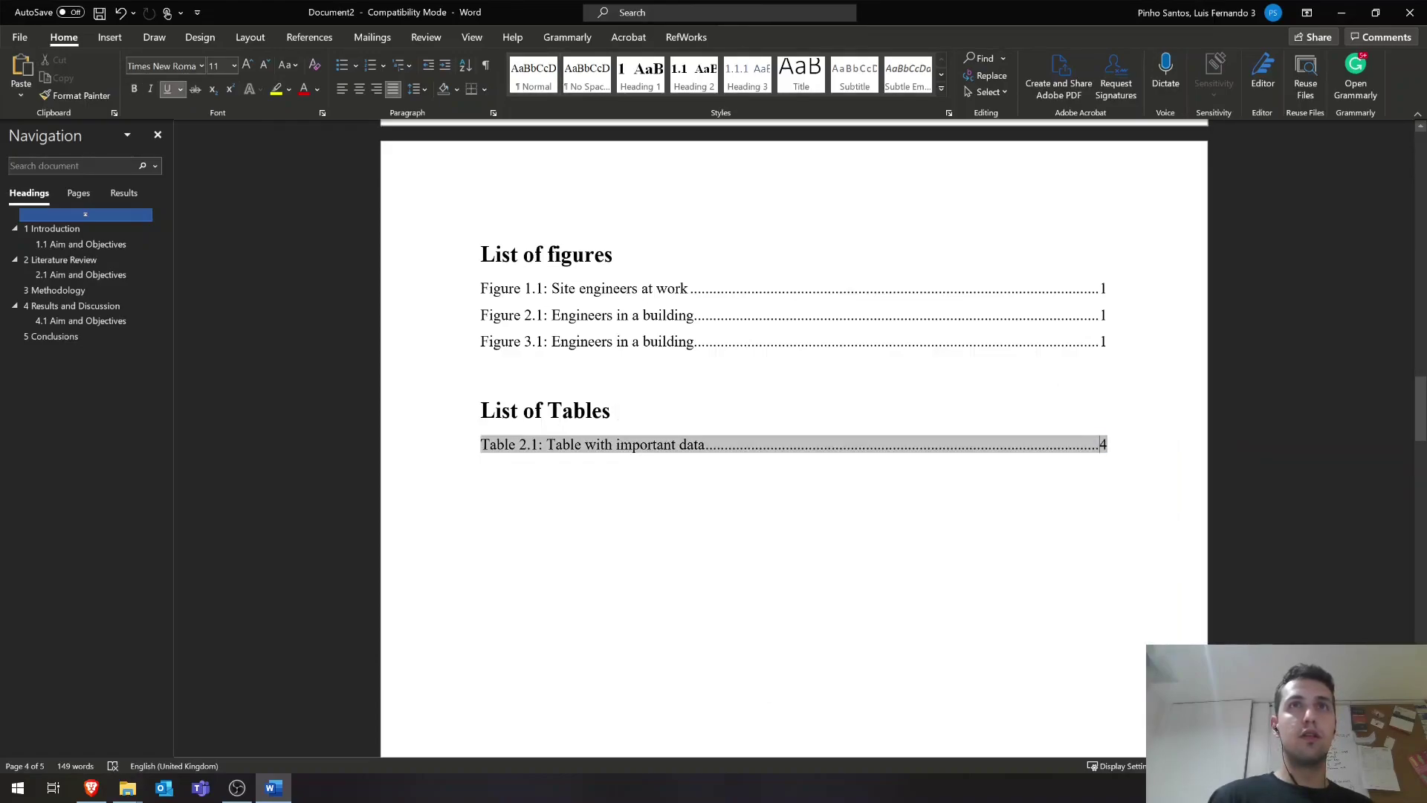
pyautogui.hotkey('shift', 'F10')
pyautogui.click(1157, 551)
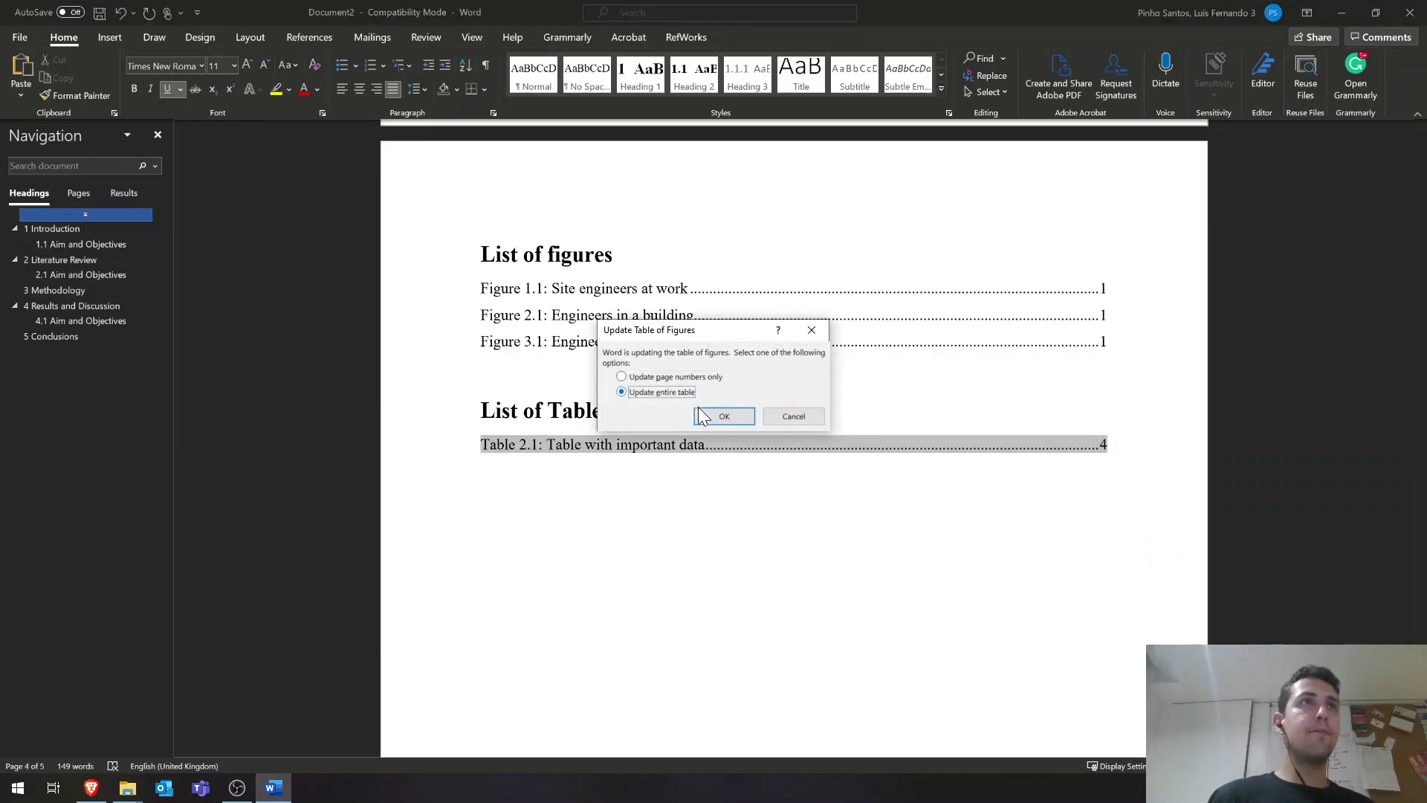
pyautogui.click(699, 414)
# Review the page numbers in the Table of Contents and the lists of figures and tables.
pyautogui.press('Down')
pyautogui.press('Down')
pyautogui.press('Down')
pyautogui.press('Down')
pyautogui.press('Down')
pyautogui.press('Down')
pyautogui.press('Down')
pyautogui.press('Up')
pyautogui.press('Up')
pyautogui.press('Up')
pyautogui.press('Up')
pyautogui.press('Up')
pyautogui.press('Up')
pyautogui.press('Up')
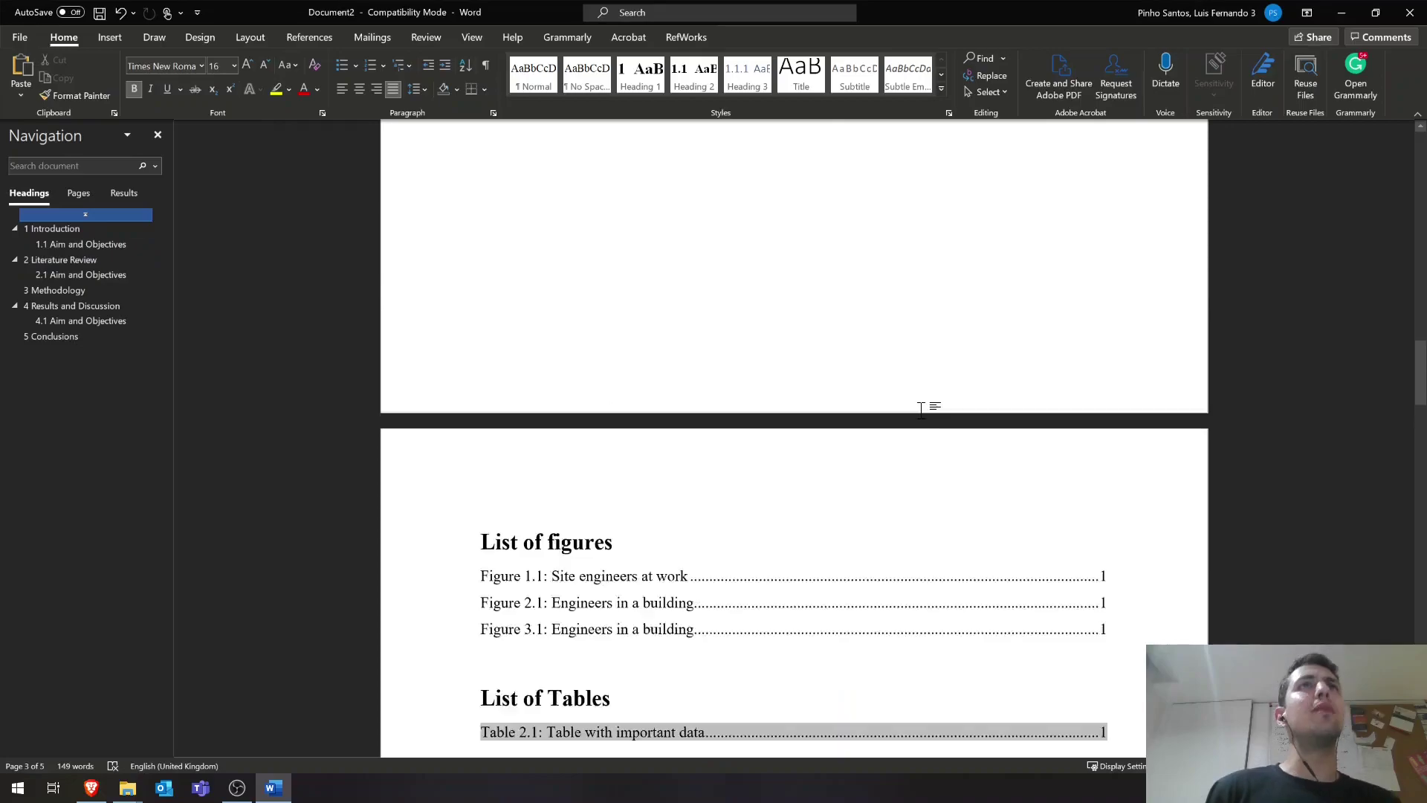
pyautogui.scroll(15, 920, 410)
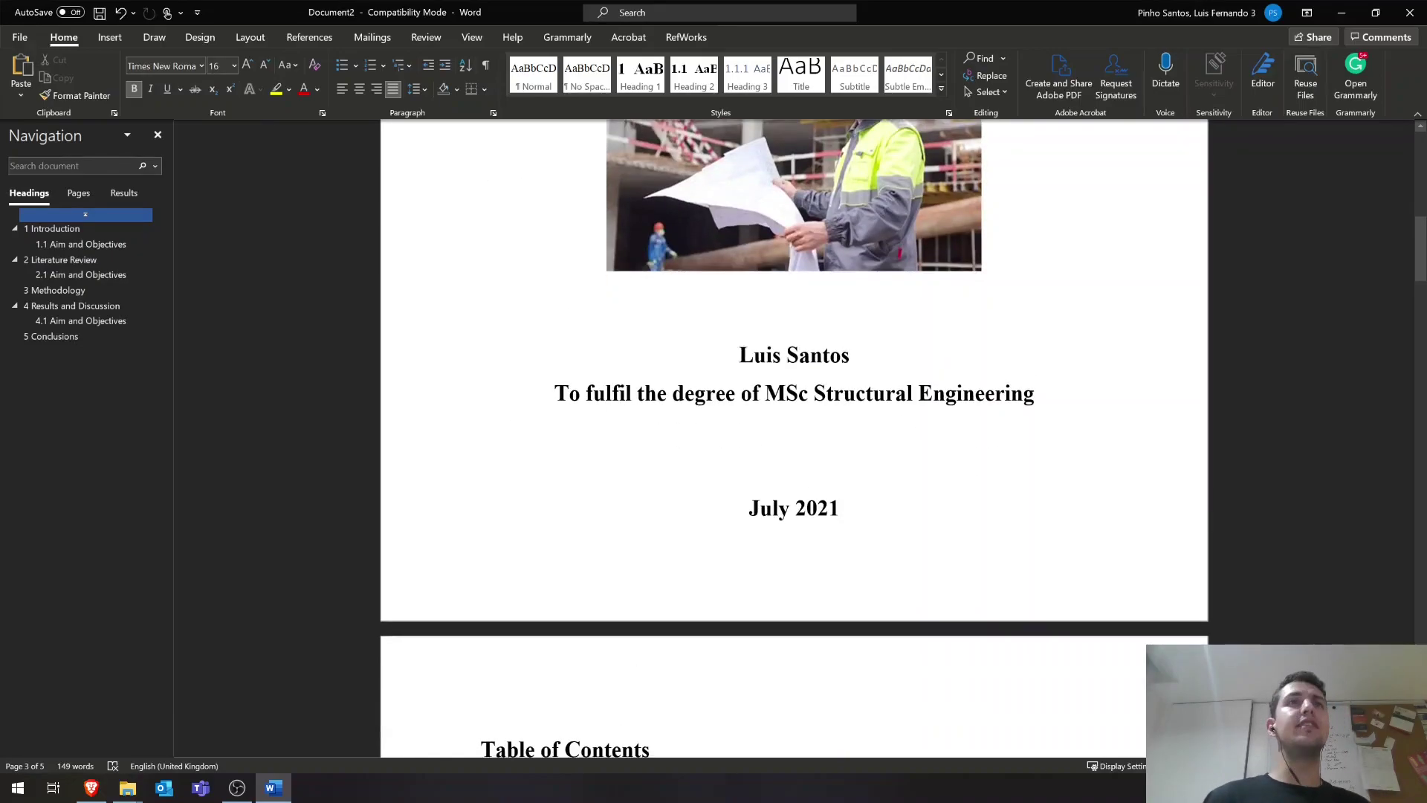
pyautogui.scroll(-10, 933, 443)
pyautogui.scroll(3, 974, 466)
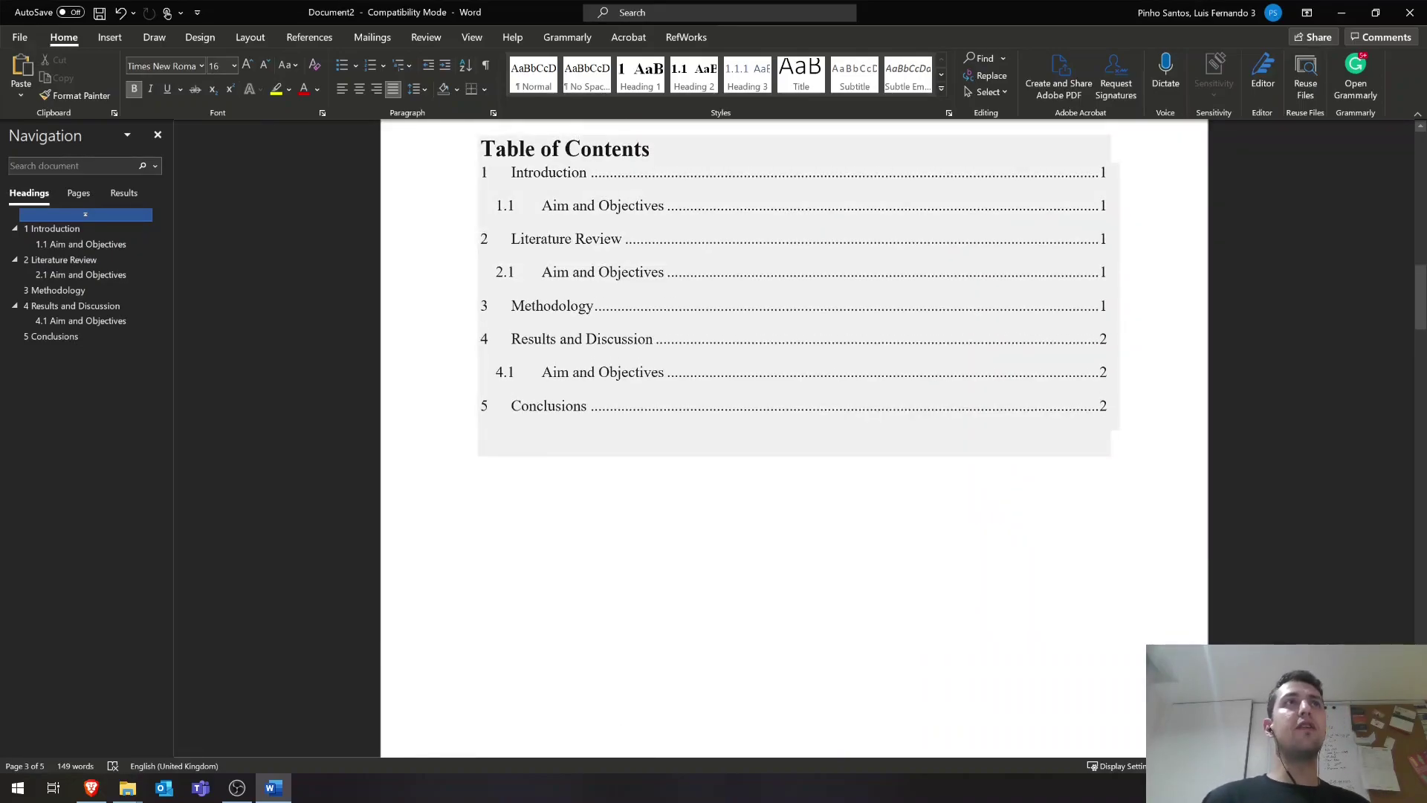
# Set the page number format of the front matter footer to i, ii, iii.
pyautogui.scroll(-10, 1055, 408)
pyautogui.doubleClick(1067, 399)
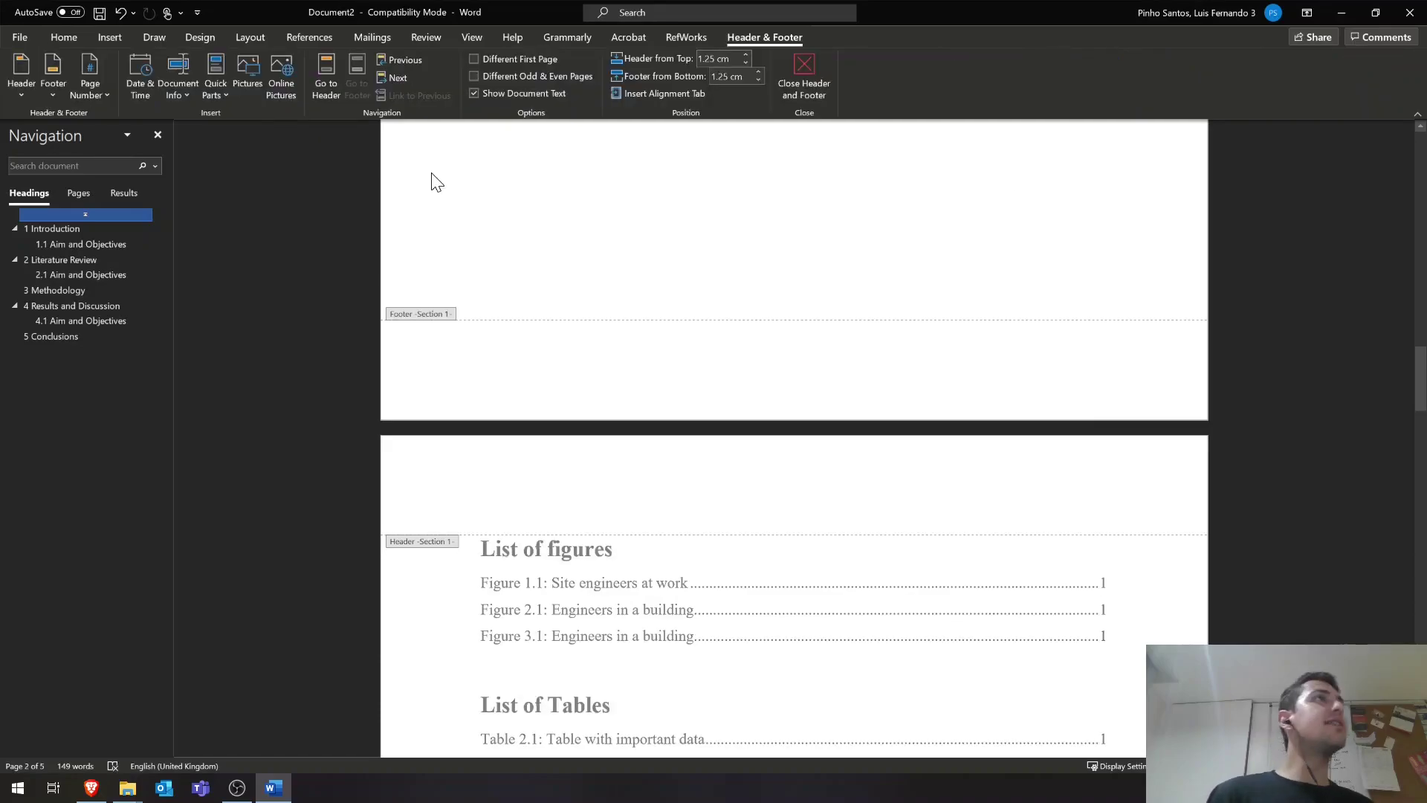
pyautogui.click(95, 95)
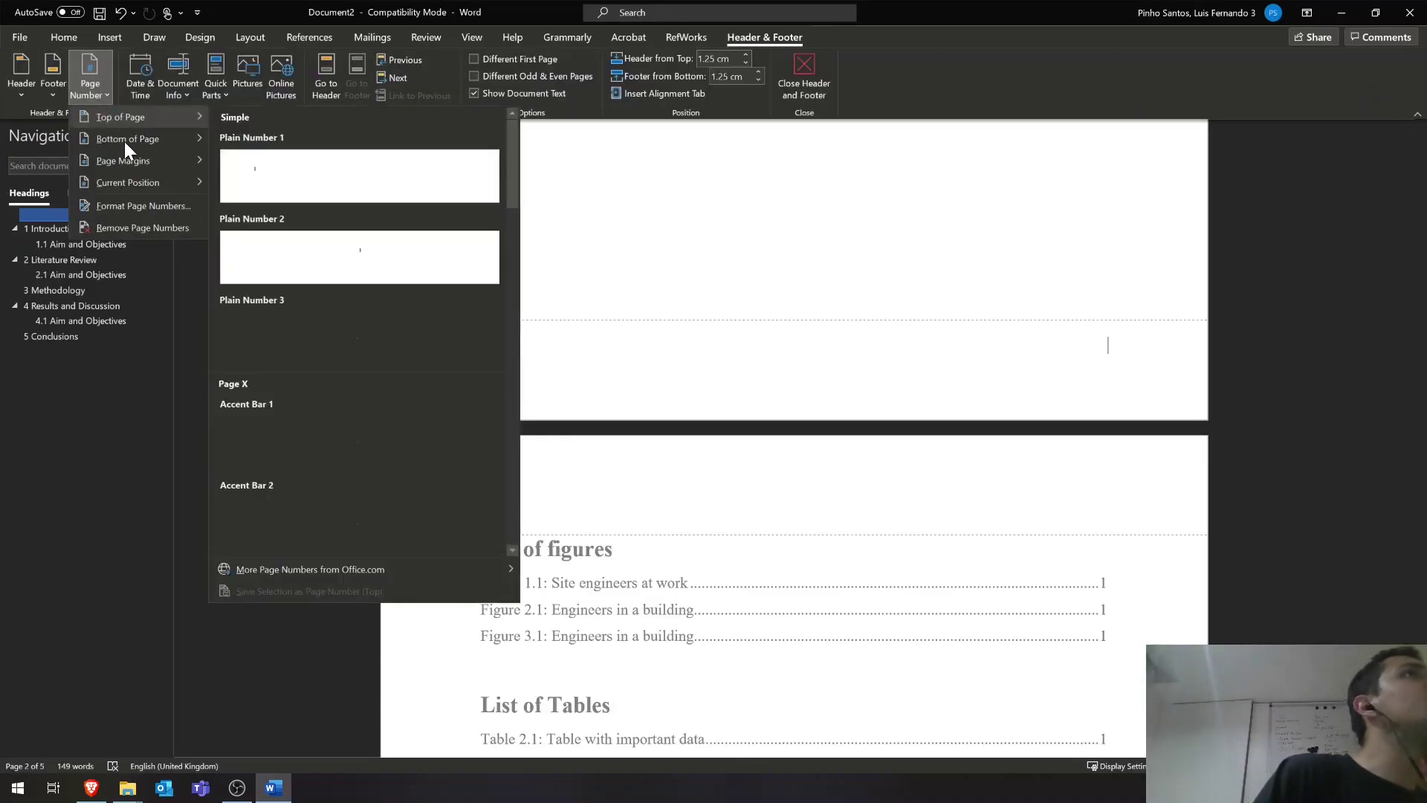
pyautogui.moveTo(159, 139)
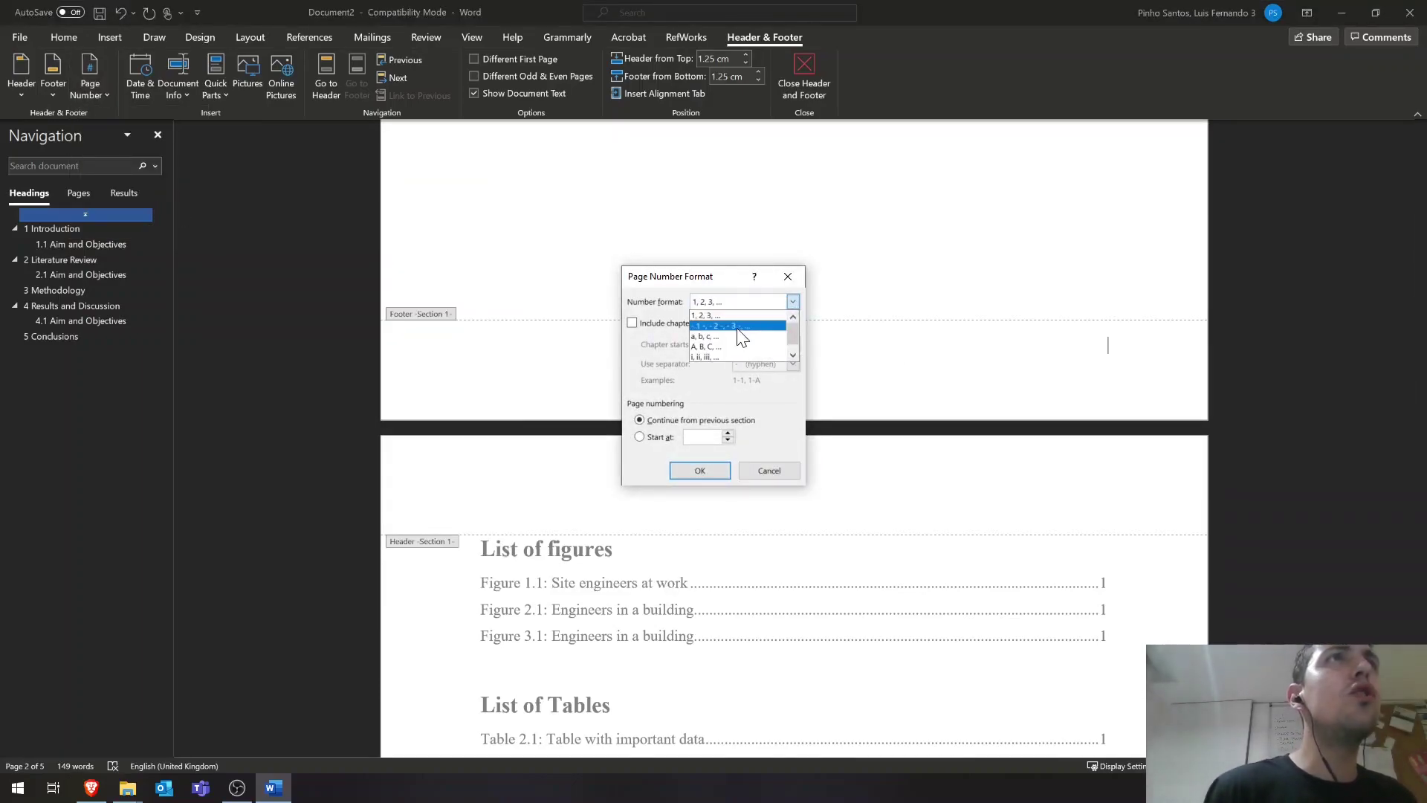
pyautogui.click(793, 355)
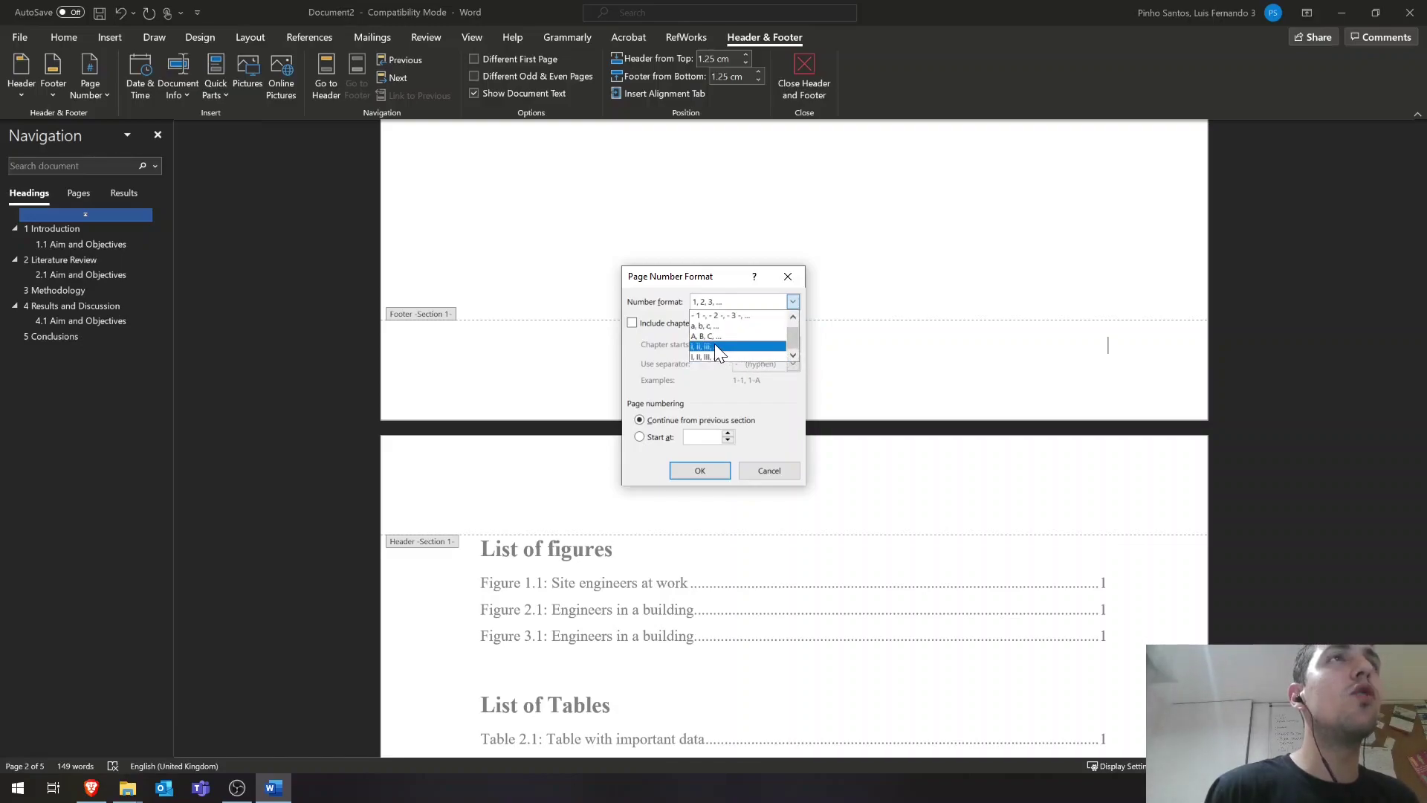
pyautogui.click(715, 343)
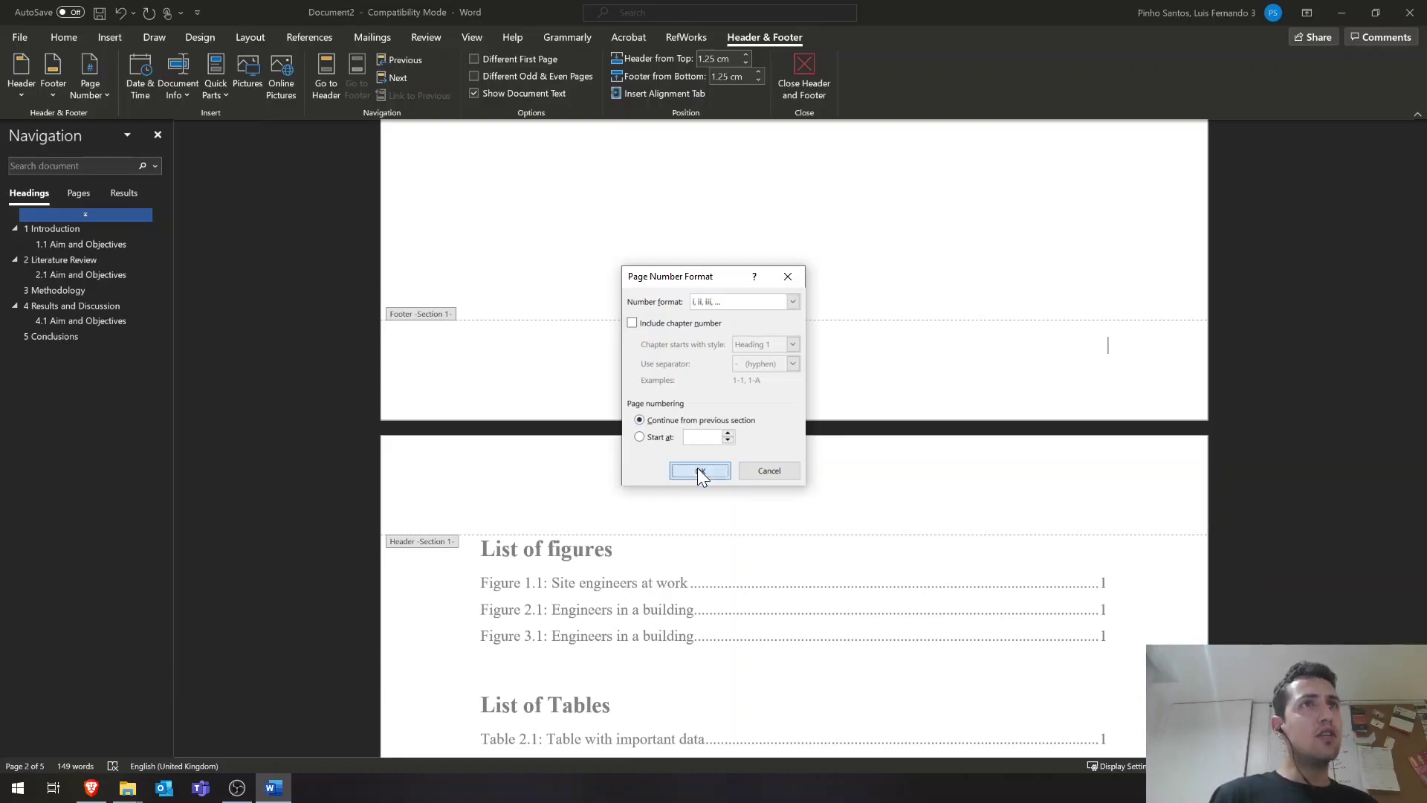
pyautogui.click(699, 472)
# Insert a Plain Number 3 page number at the bottom of the front matter pages.
pyautogui.scroll(-4, 1064, 510)
pyautogui.scroll(-15, 1106, 379)
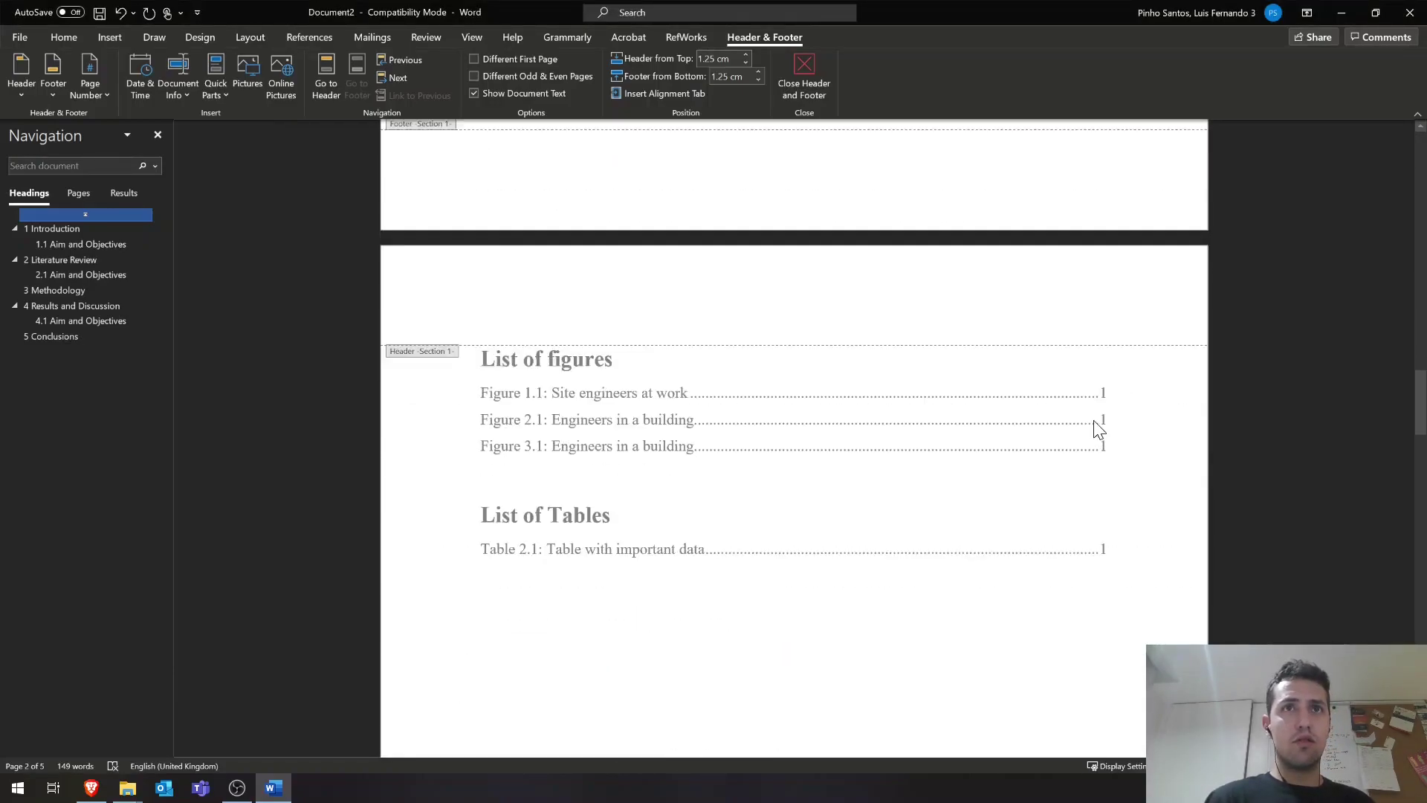
pyautogui.scroll(-12, 1100, 429)
pyautogui.scroll(-6, 1099, 511)
pyautogui.scroll(15, 1099, 510)
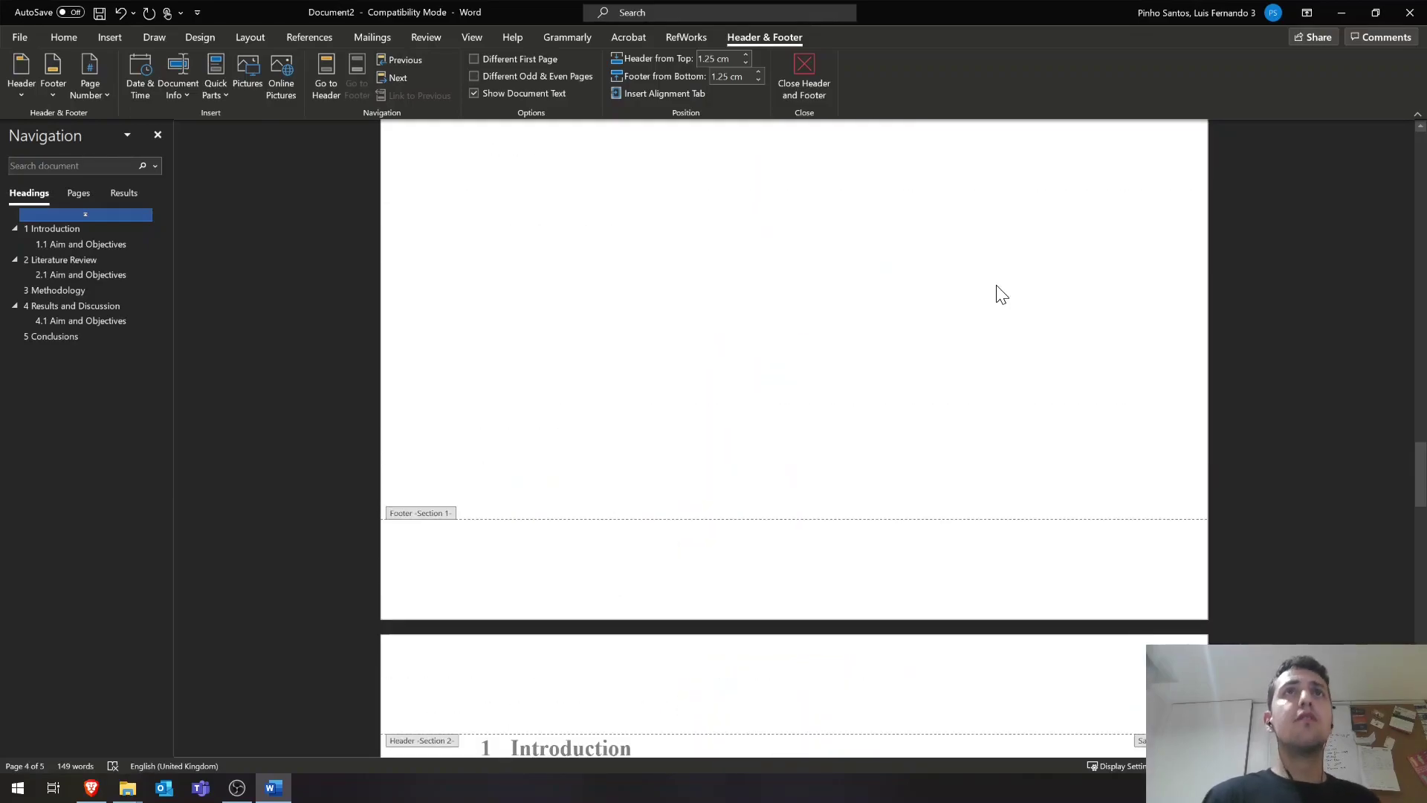
pyautogui.scroll(3, 1000, 294)
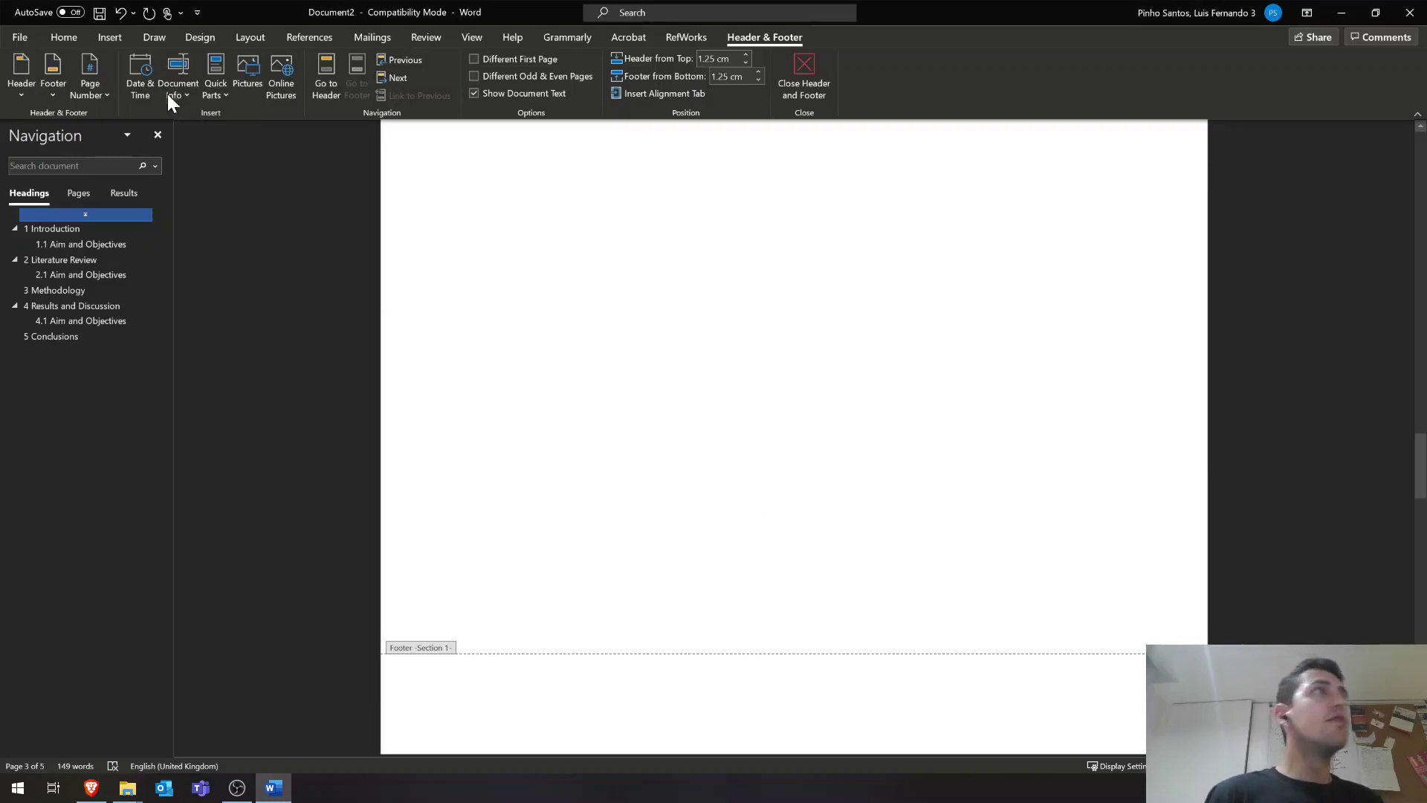
pyautogui.click(99, 96)
pyautogui.moveTo(122, 140)
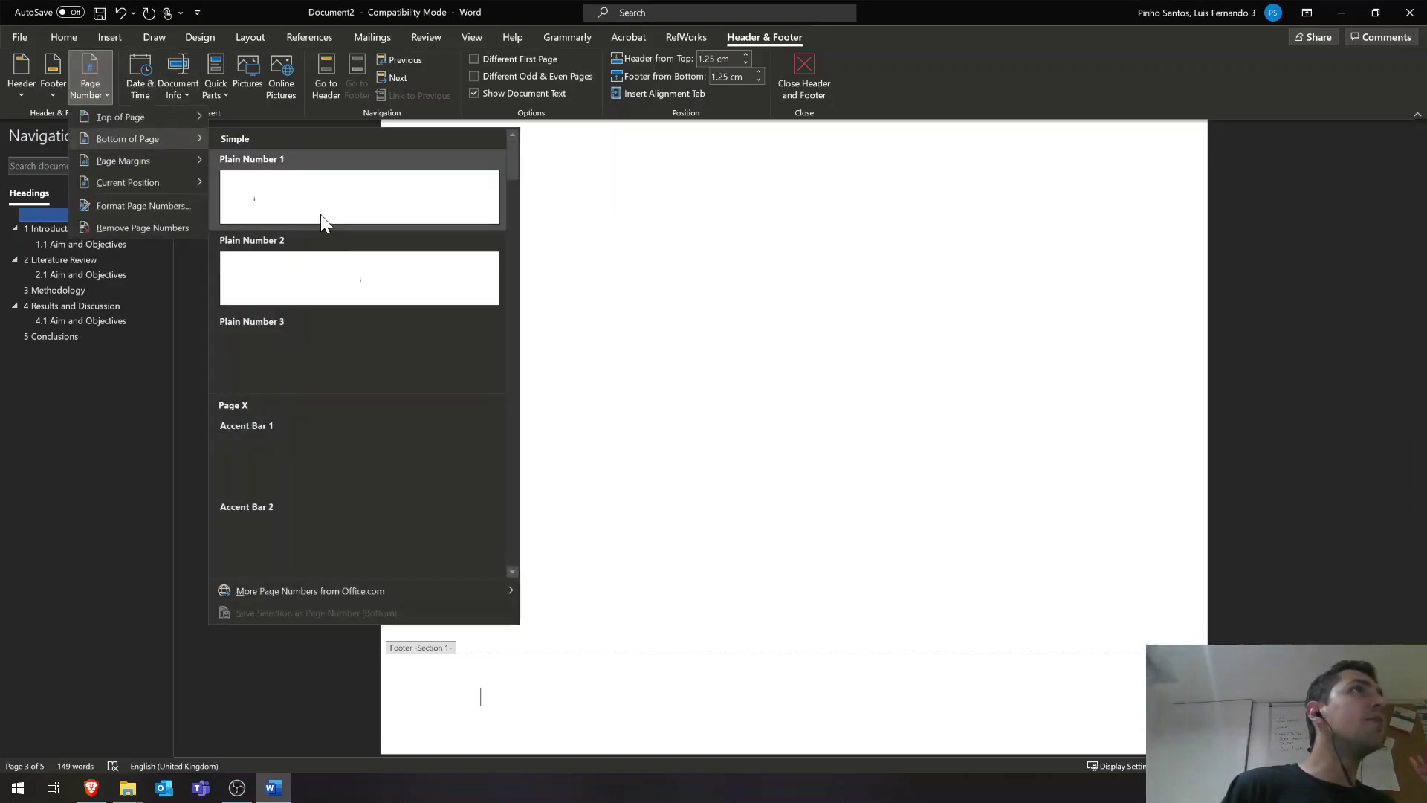
pyautogui.click(385, 372)
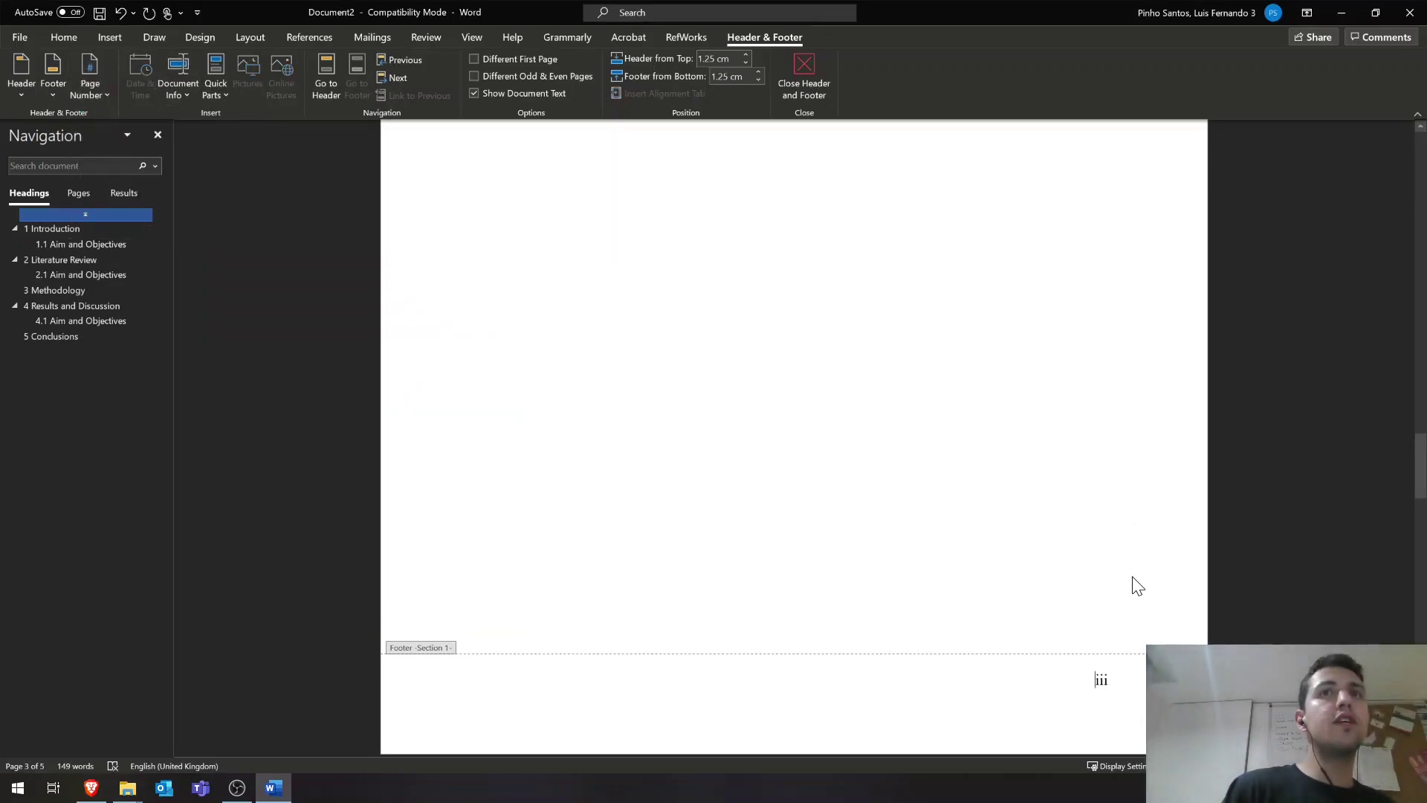
# Turn on Different First Page to remove the page number from the cover page, and leave footer editing.
pyautogui.scroll(20, 1115, 732)
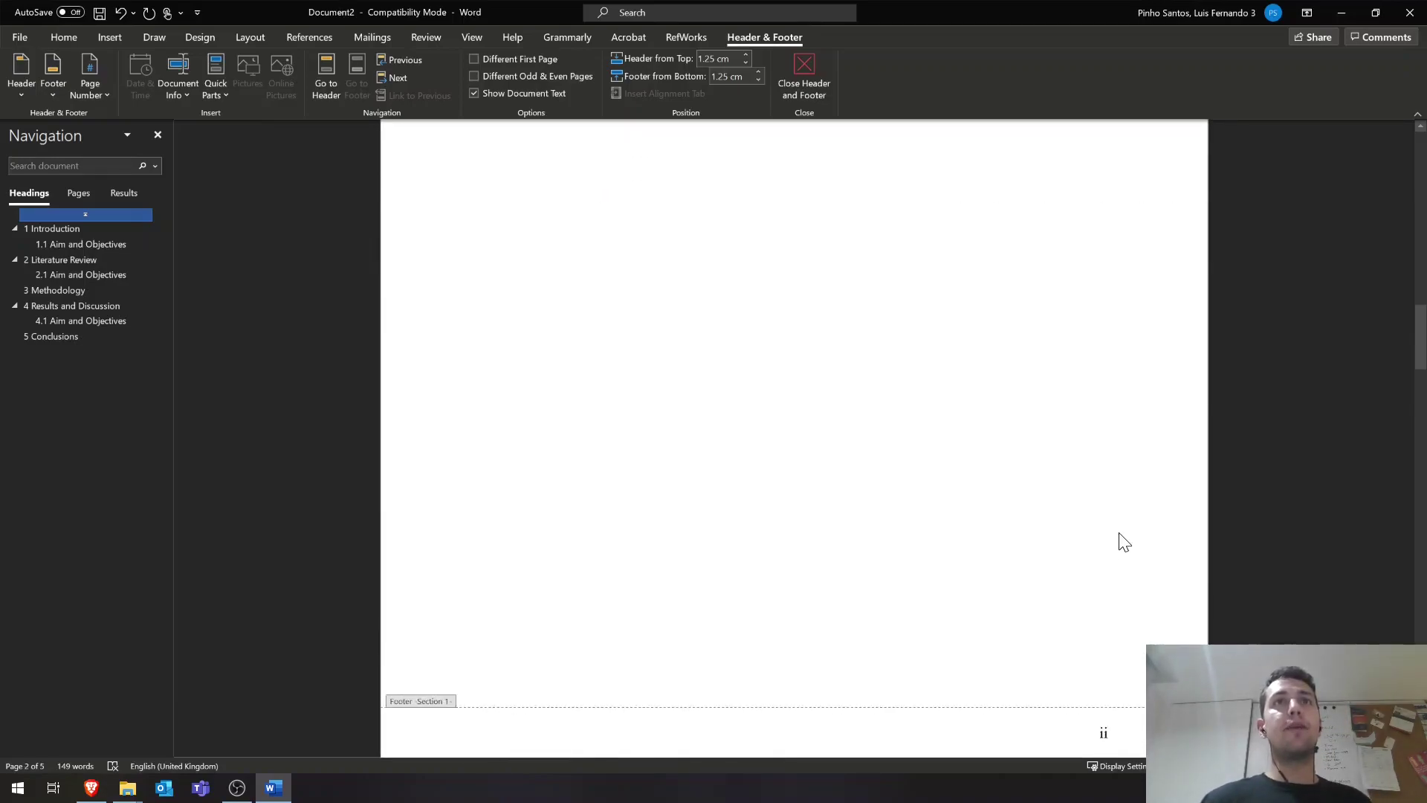
pyautogui.scroll(5, 1098, 468)
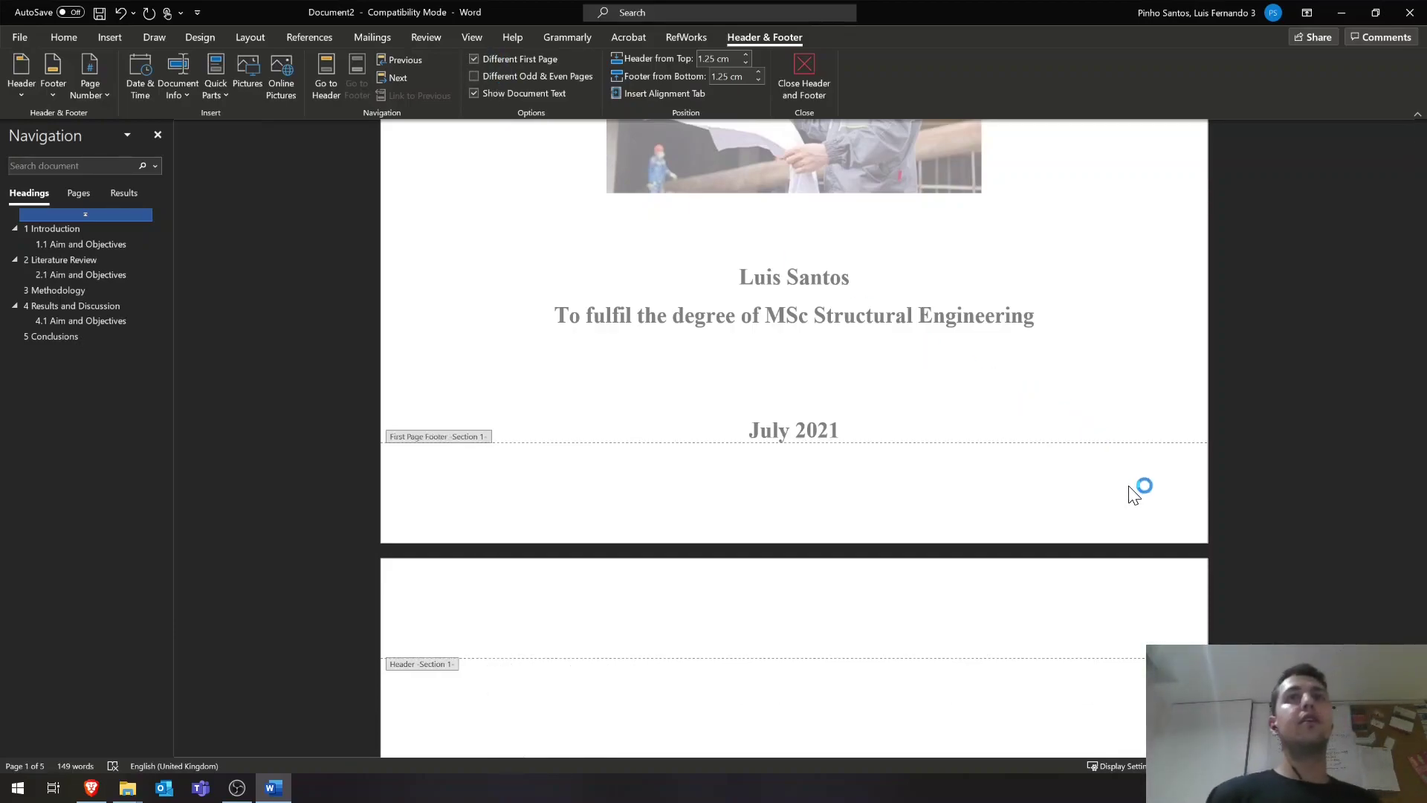
pyautogui.click(822, 84)
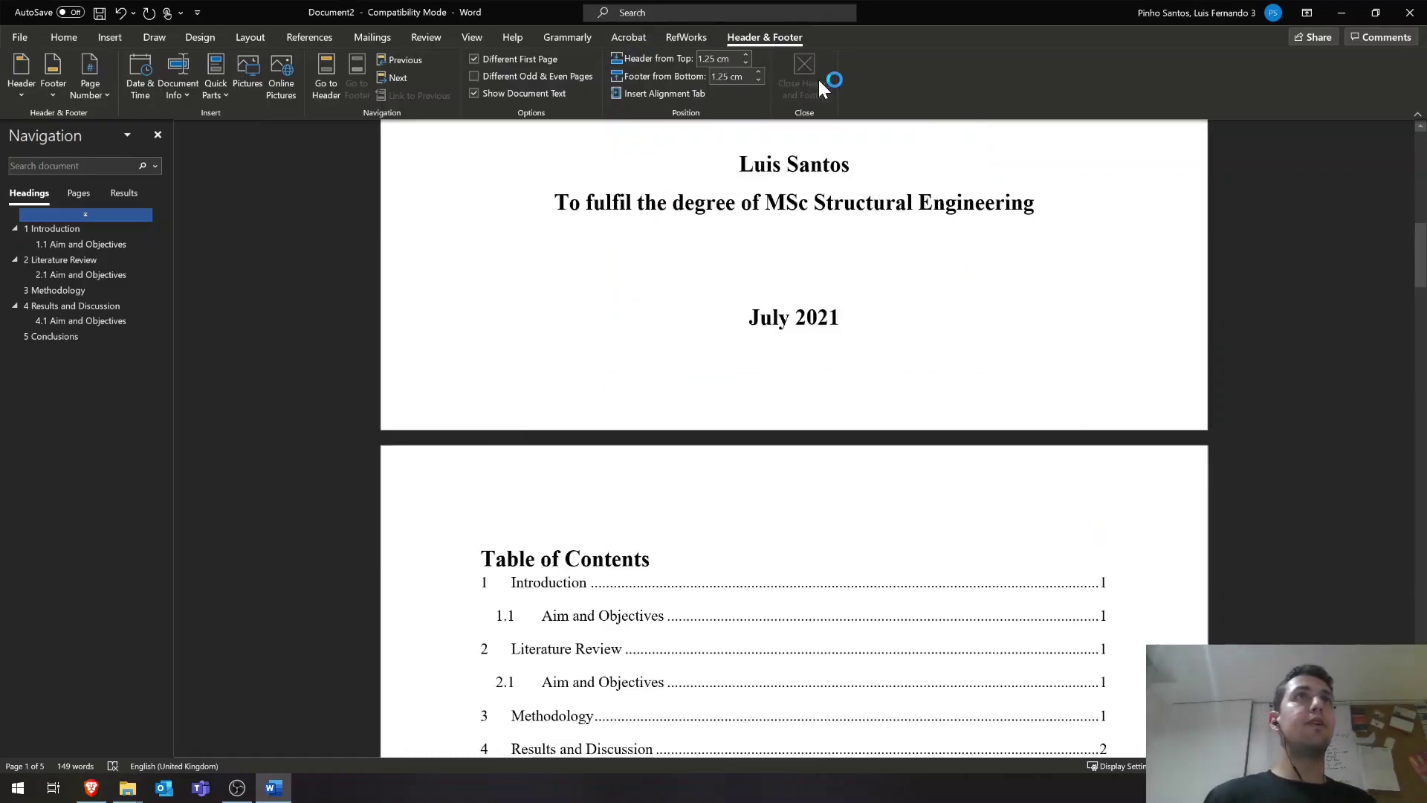
# Set the front matter page numbering to start at i and close the footer.
pyautogui.scroll(-10, 1048, 345)
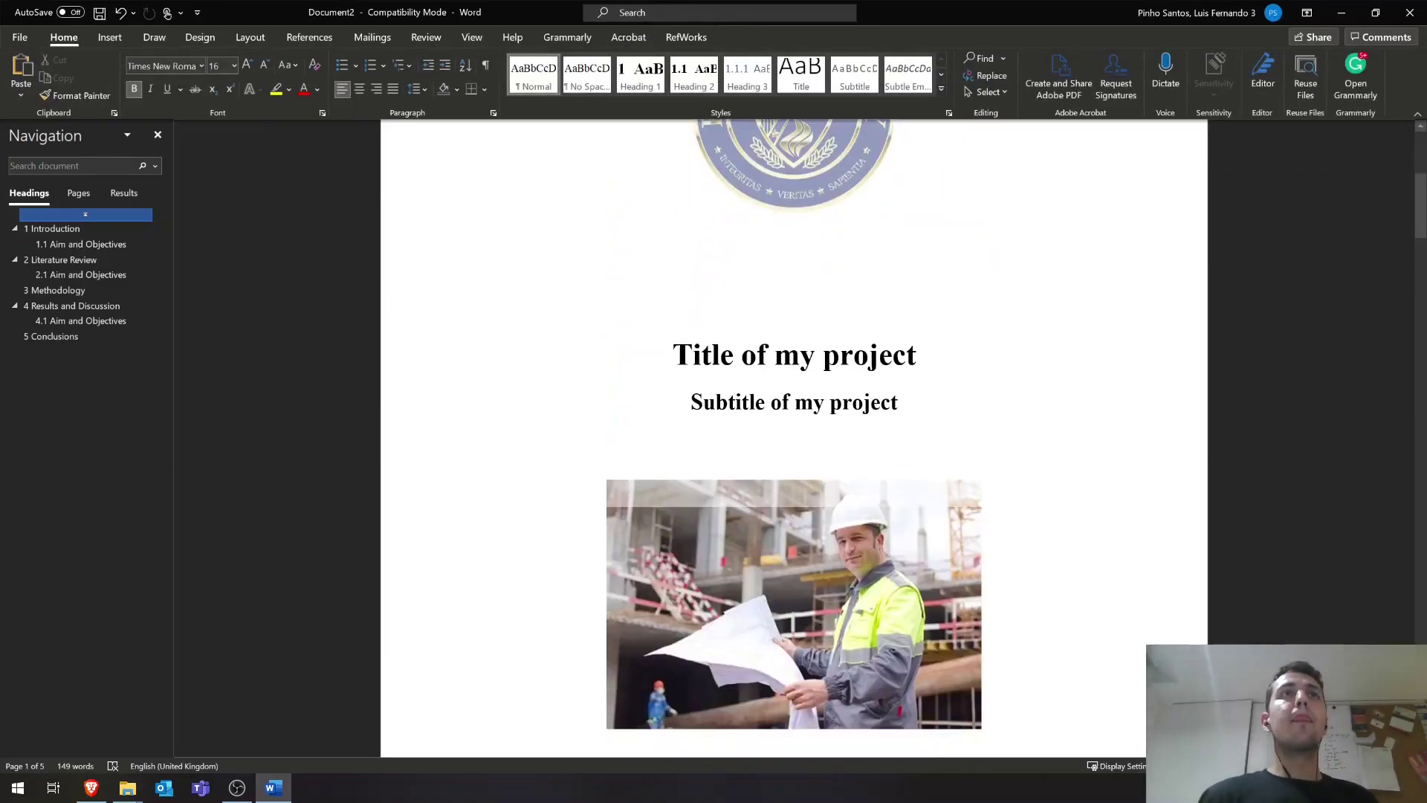
pyautogui.scroll(-2, 1049, 345)
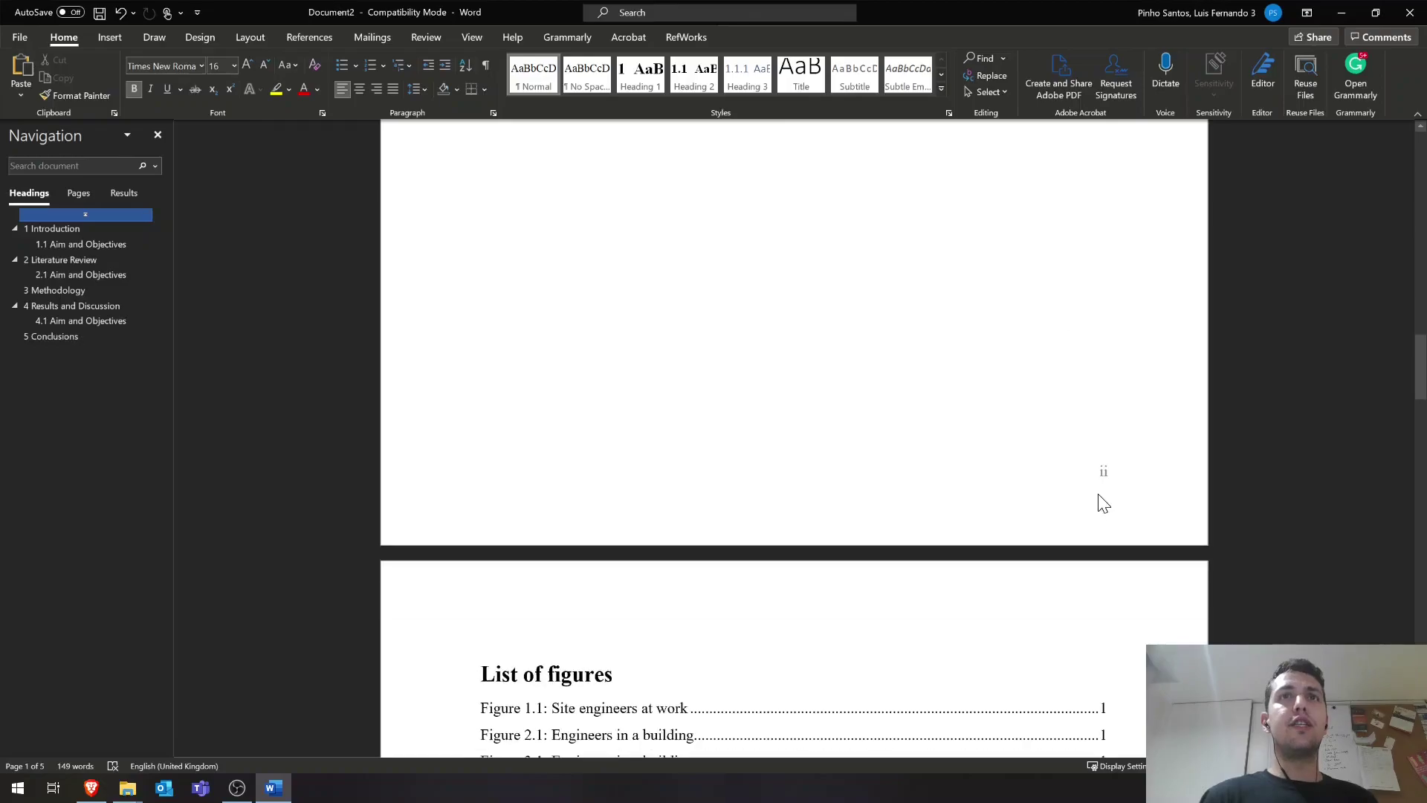
pyautogui.doubleClick(1102, 453)
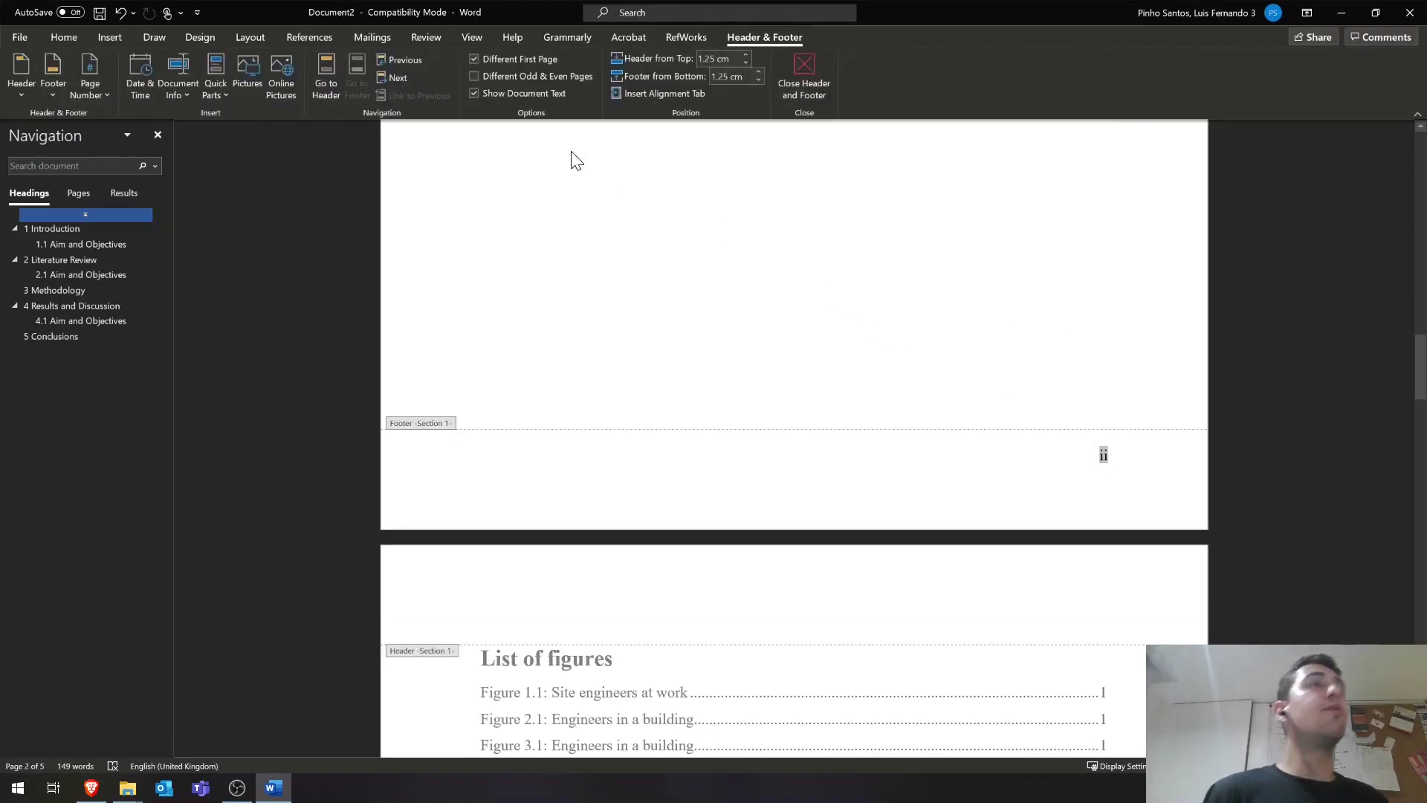
pyautogui.click(88, 91)
pyautogui.click(128, 211)
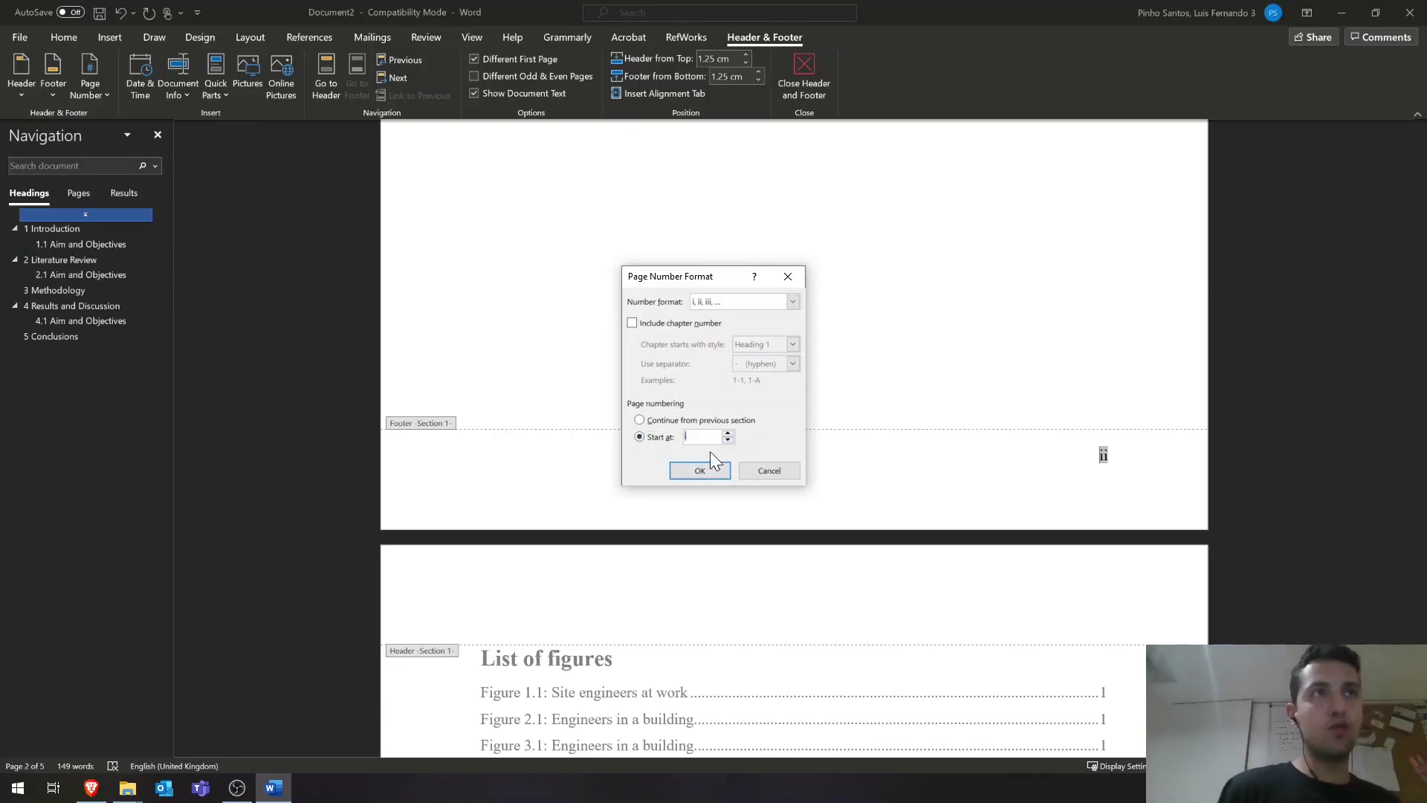
pyautogui.click(708, 470)
pyautogui.scroll(10, 1004, 427)
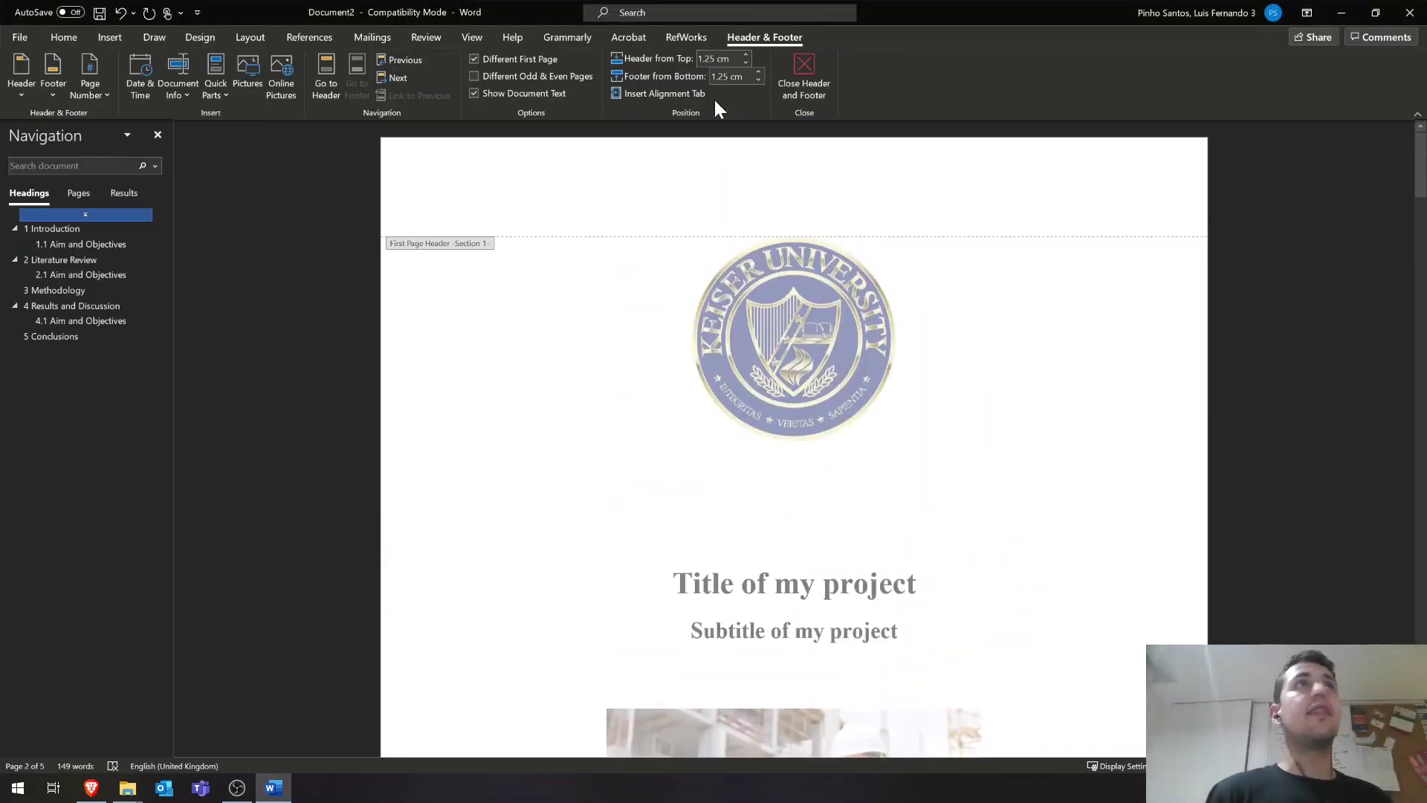
pyautogui.click(804, 80)
# Check the footer page numbers from the cover page through the Table of Contents page.
pyautogui.scroll(12, 794, 446)
pyautogui.scroll(-10, 794, 446)
pyautogui.scroll(-15, 679, 503)
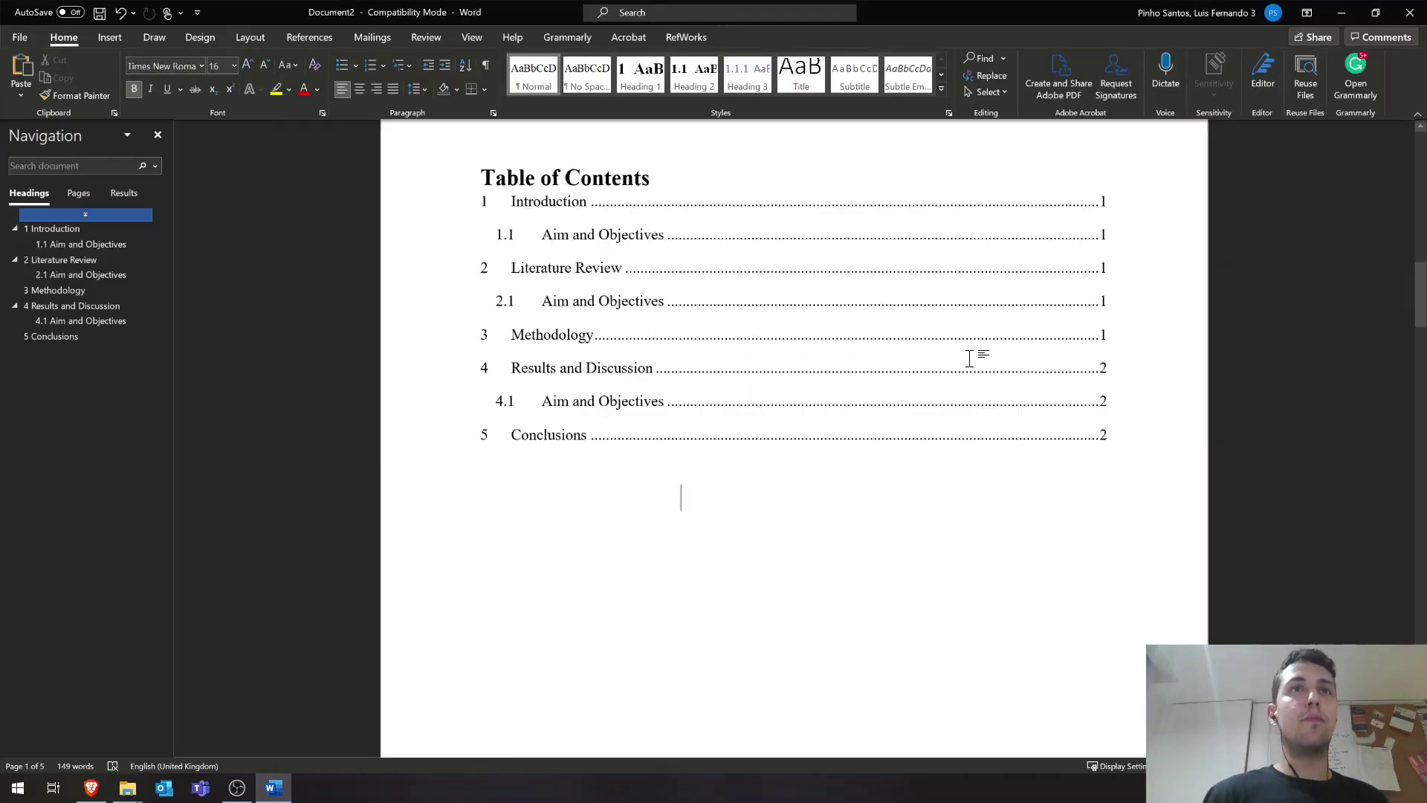
pyautogui.scroll(-12, 1085, 316)
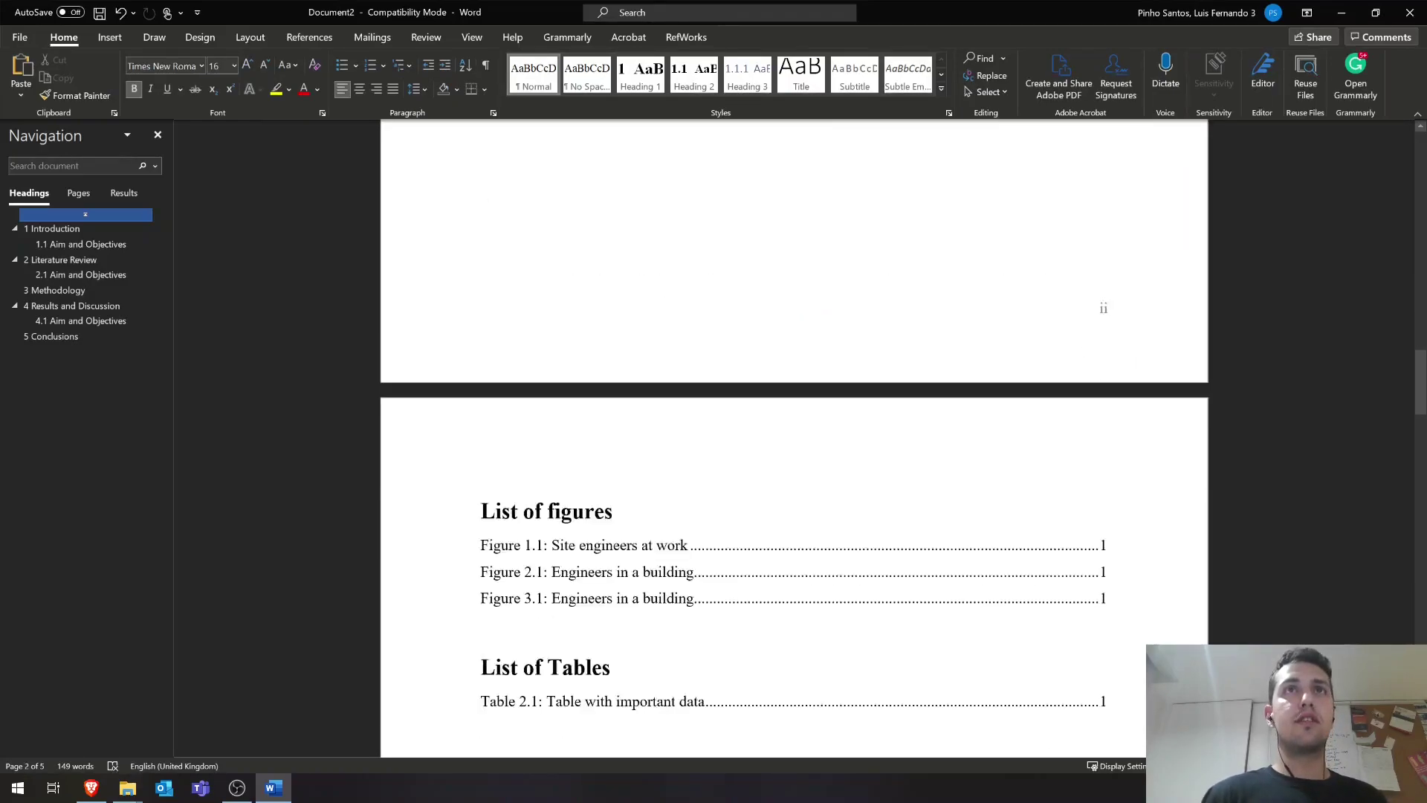
pyautogui.scroll(5, 1098, 517)
pyautogui.scroll(8, 1103, 312)
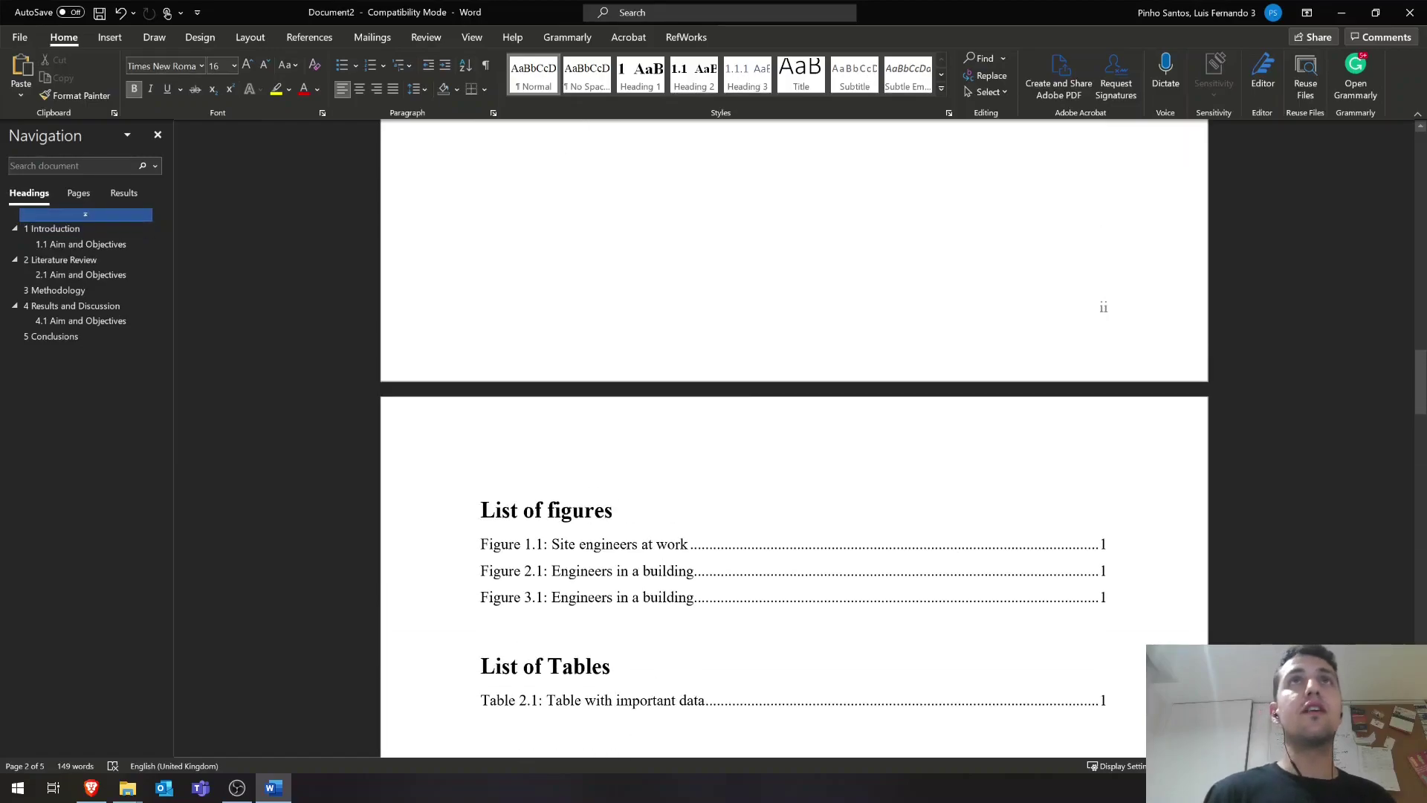
# Recheck the front matter's page number format and starting value, and inspect the cover page footer.
pyautogui.doubleClick(1104, 359)
pyautogui.click(91, 85)
pyautogui.click(147, 197)
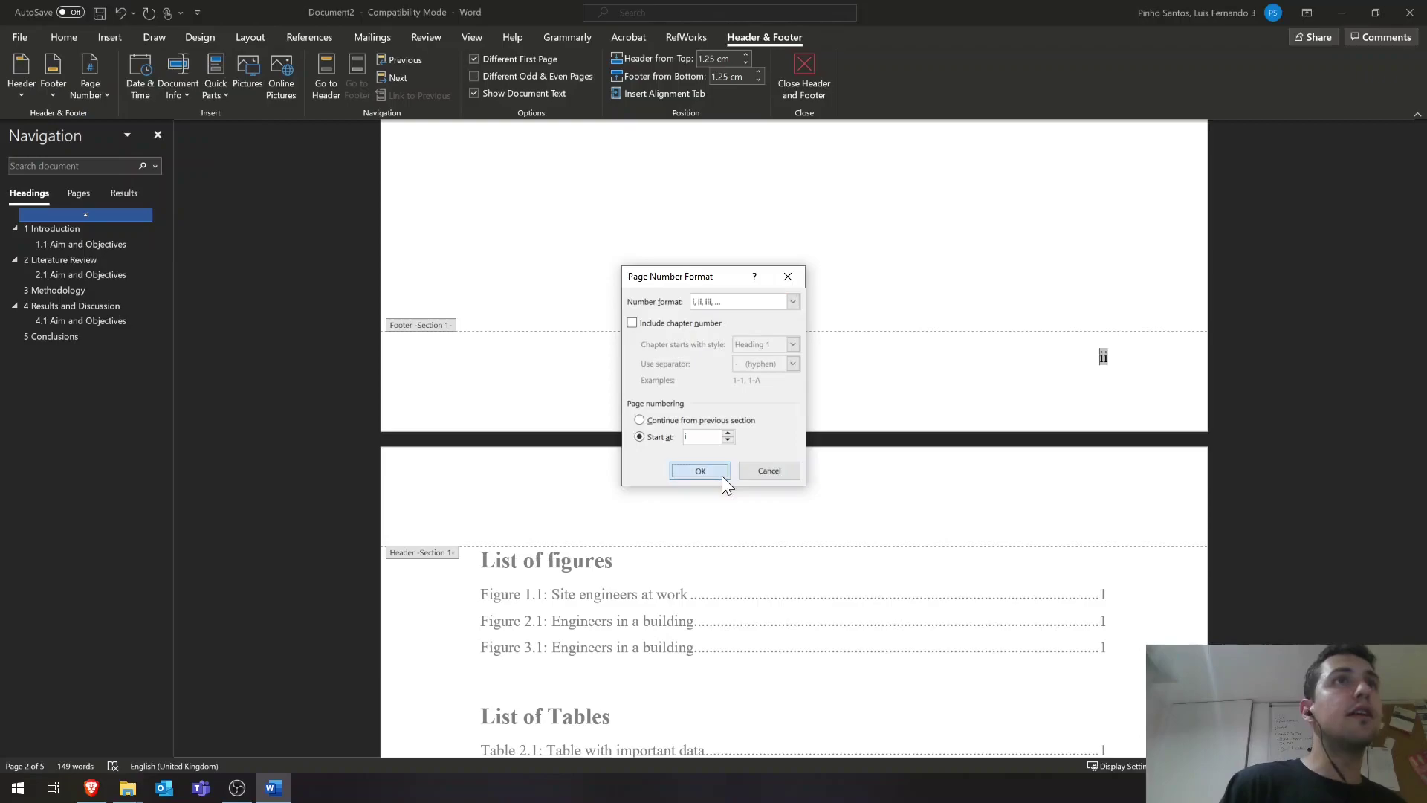
pyautogui.click(700, 472)
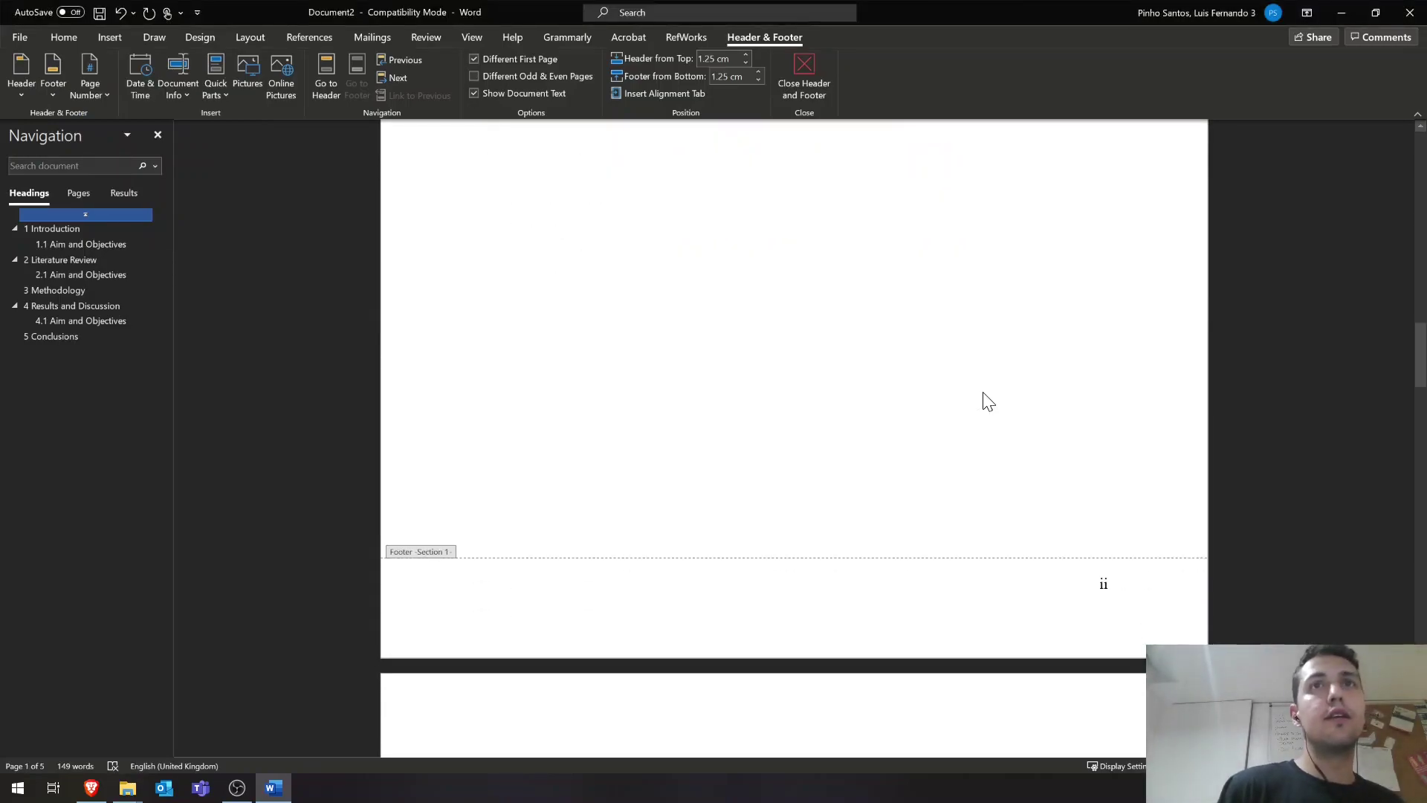
pyautogui.scroll(8, 994, 312)
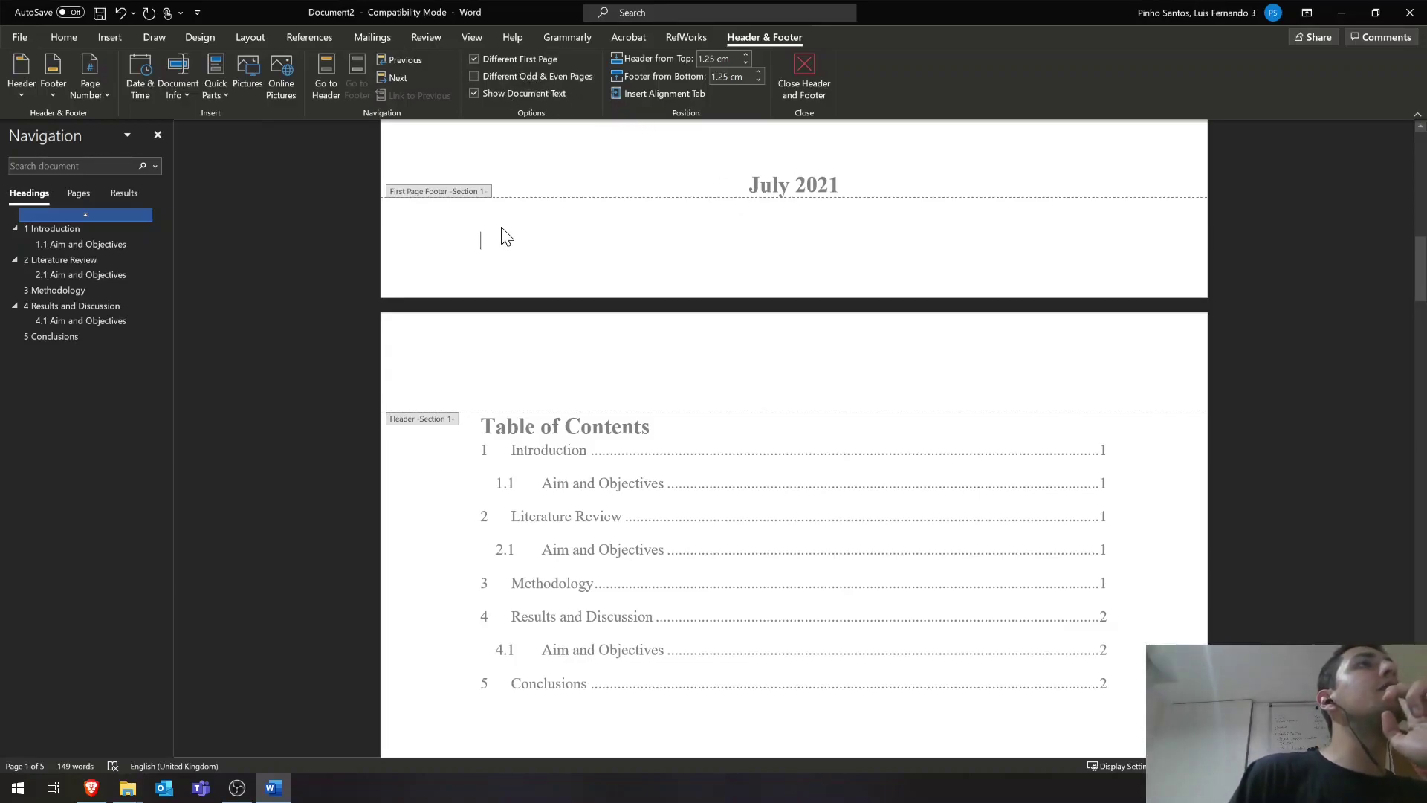
pyautogui.scroll(2, 528, 246)
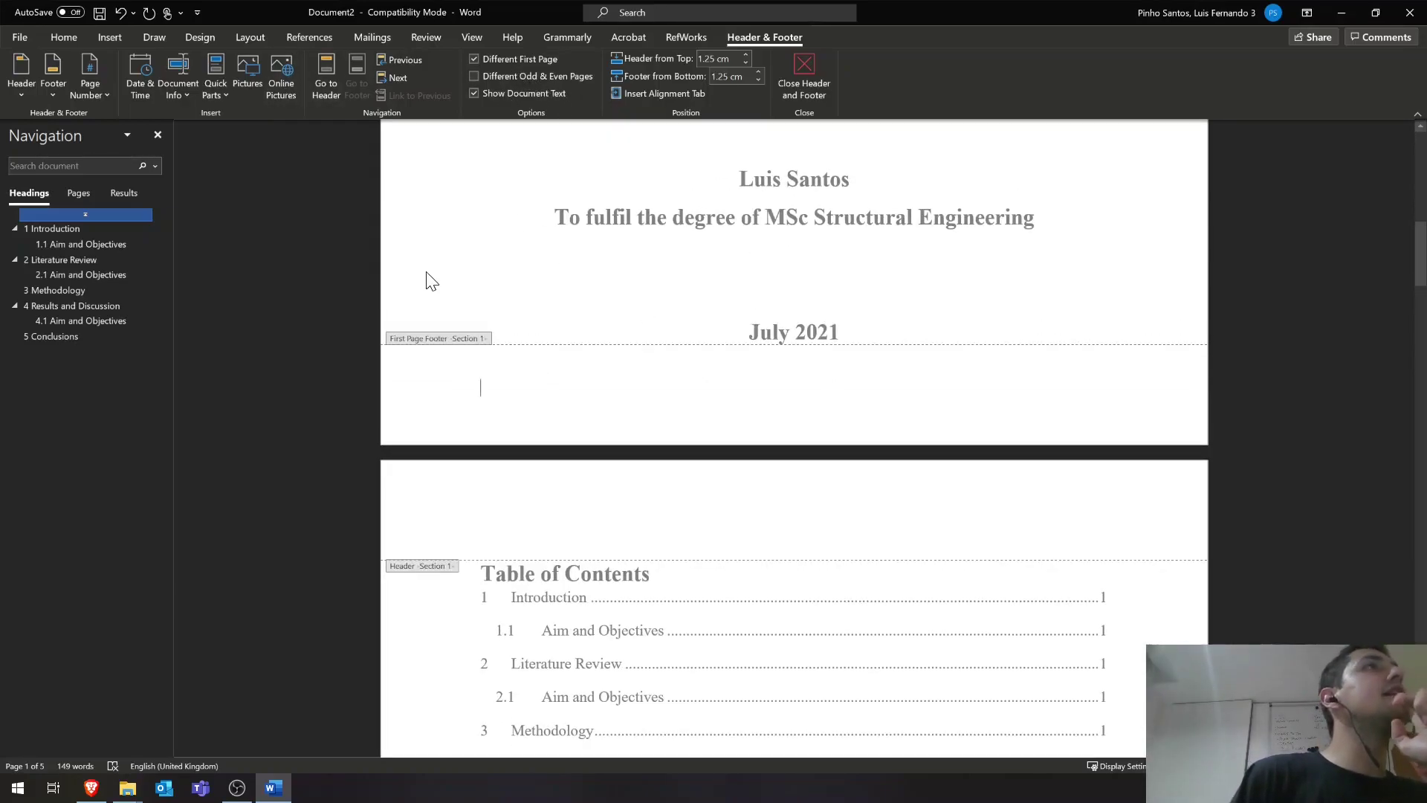
pyautogui.click(800, 82)
# With formatting marks shown, insert a Next Page section break after "July 2021" and delete the empty paragraph above the Table of Contents.
pyautogui.scroll(-2, 916, 310)
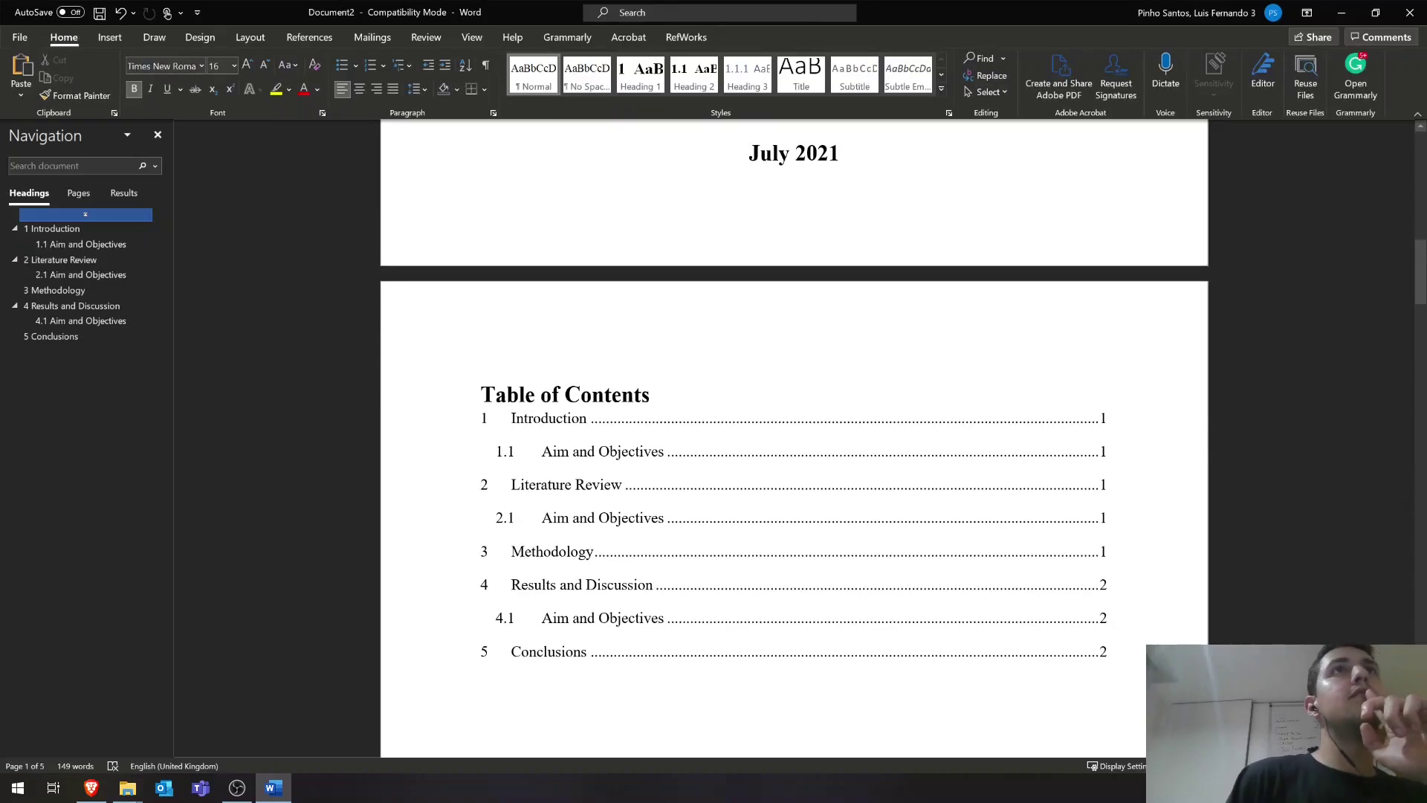
pyautogui.click(489, 66)
pyautogui.scroll(1, 886, 243)
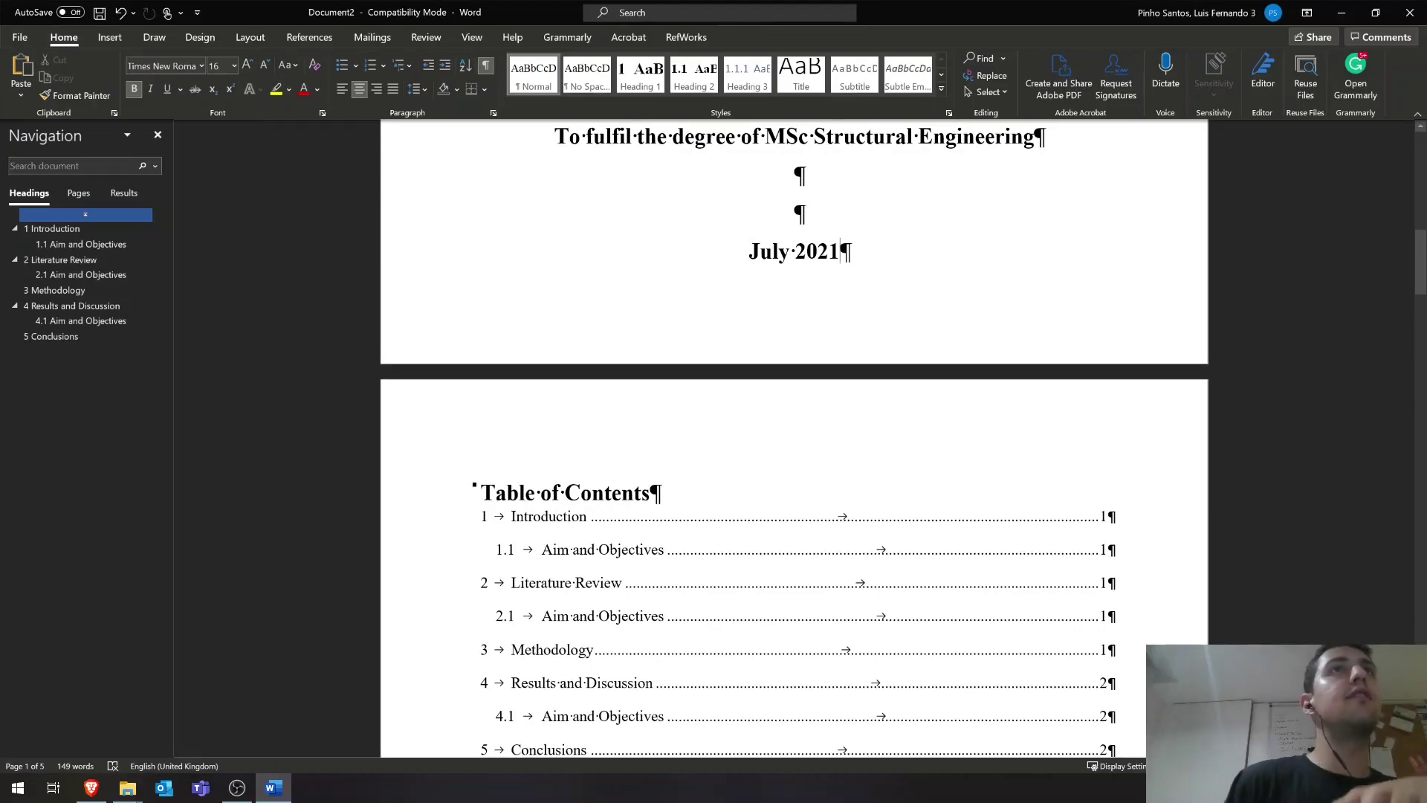
pyautogui.click(109, 39)
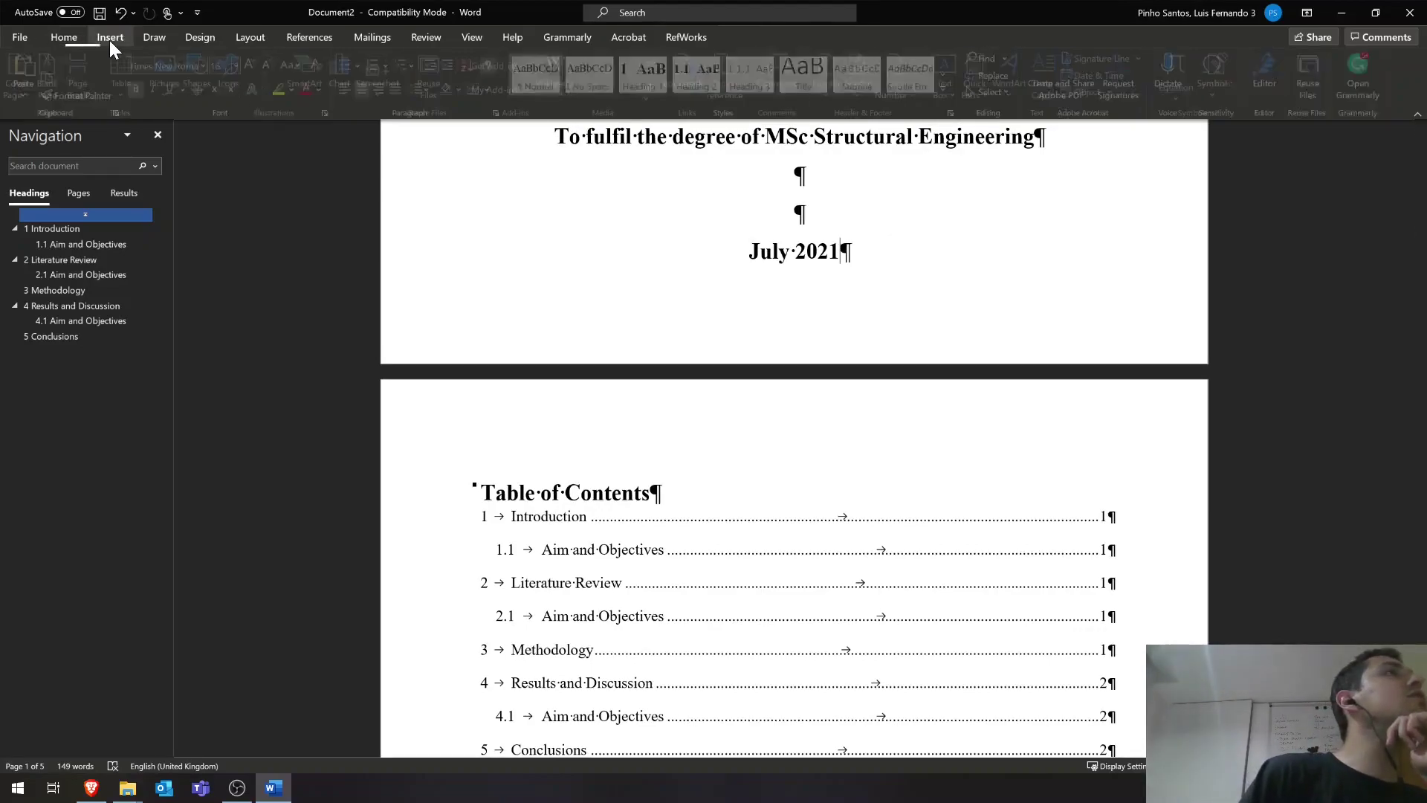
pyautogui.click(244, 35)
pyautogui.click(169, 58)
pyautogui.click(266, 281)
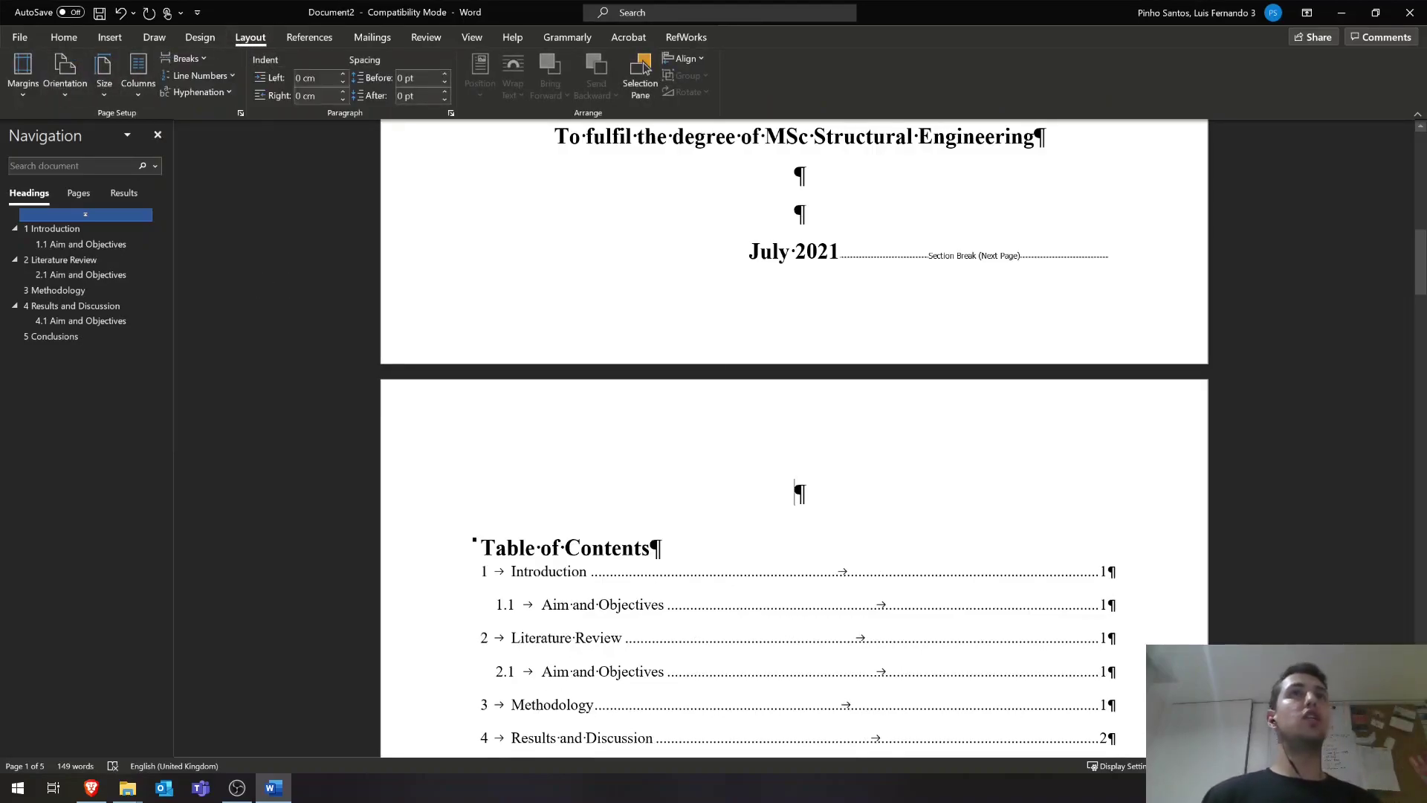
pyautogui.press('Delete')
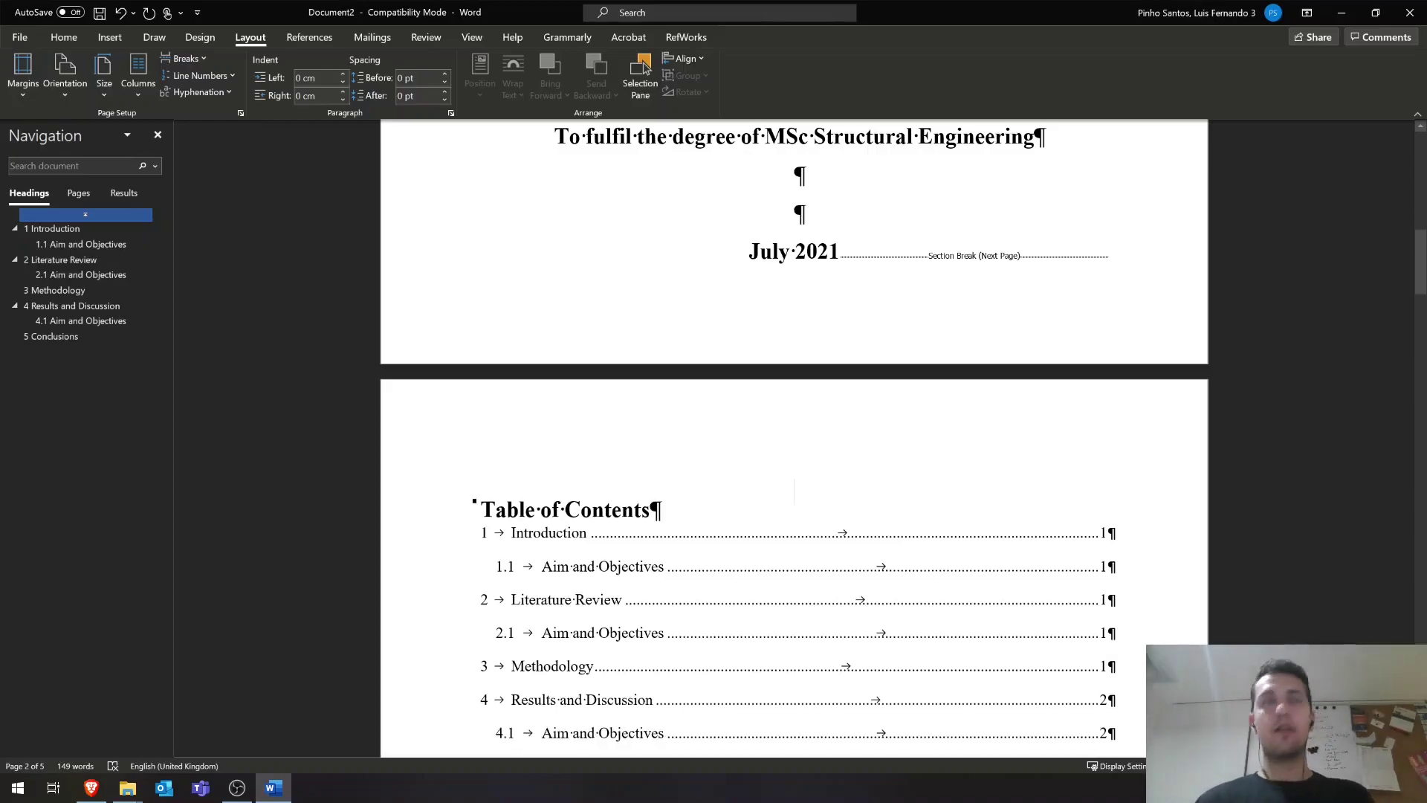
# Unlink the first page footer of Section 2, under the Table of Contents, from the previous section.
pyautogui.doubleClick(483, 307)
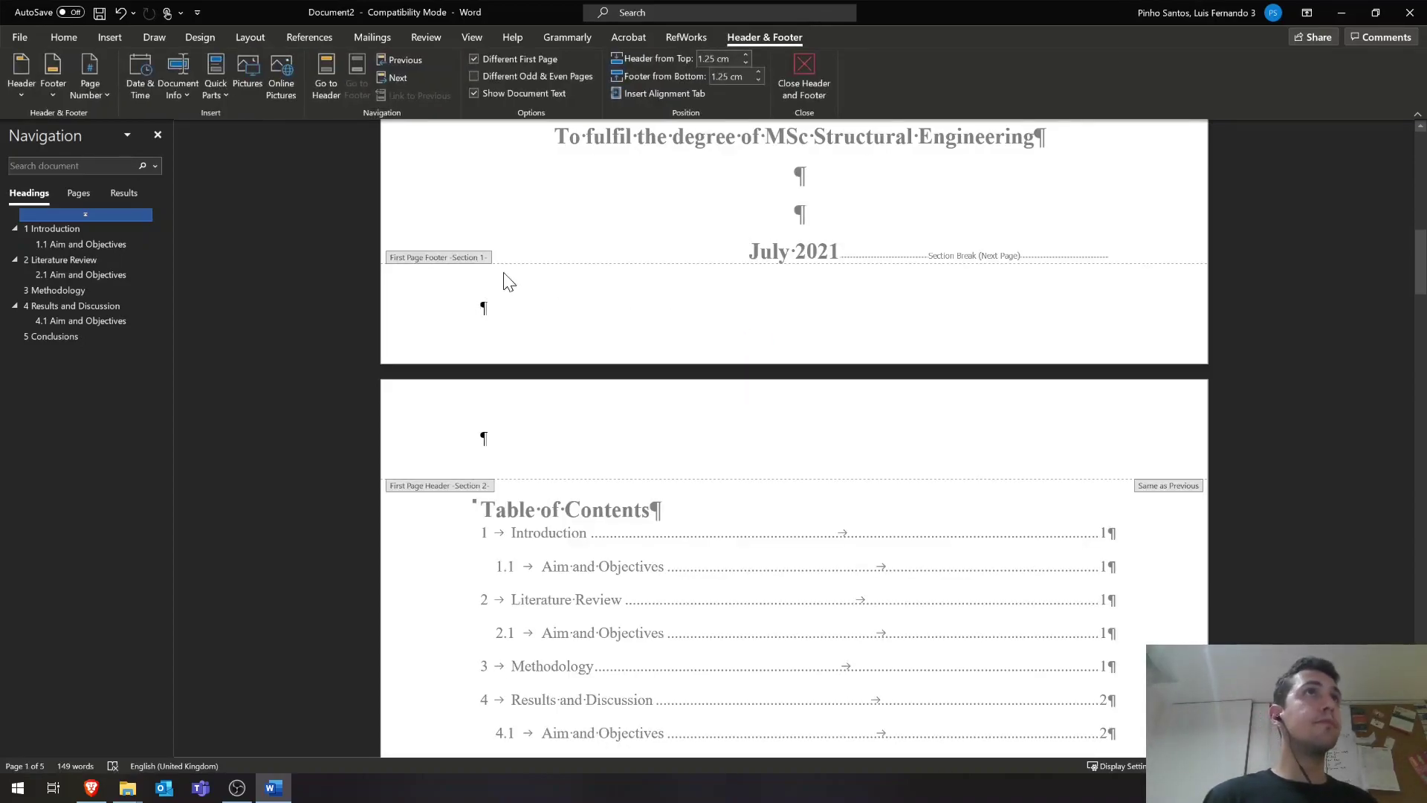
pyautogui.scroll(-10, 553, 238)
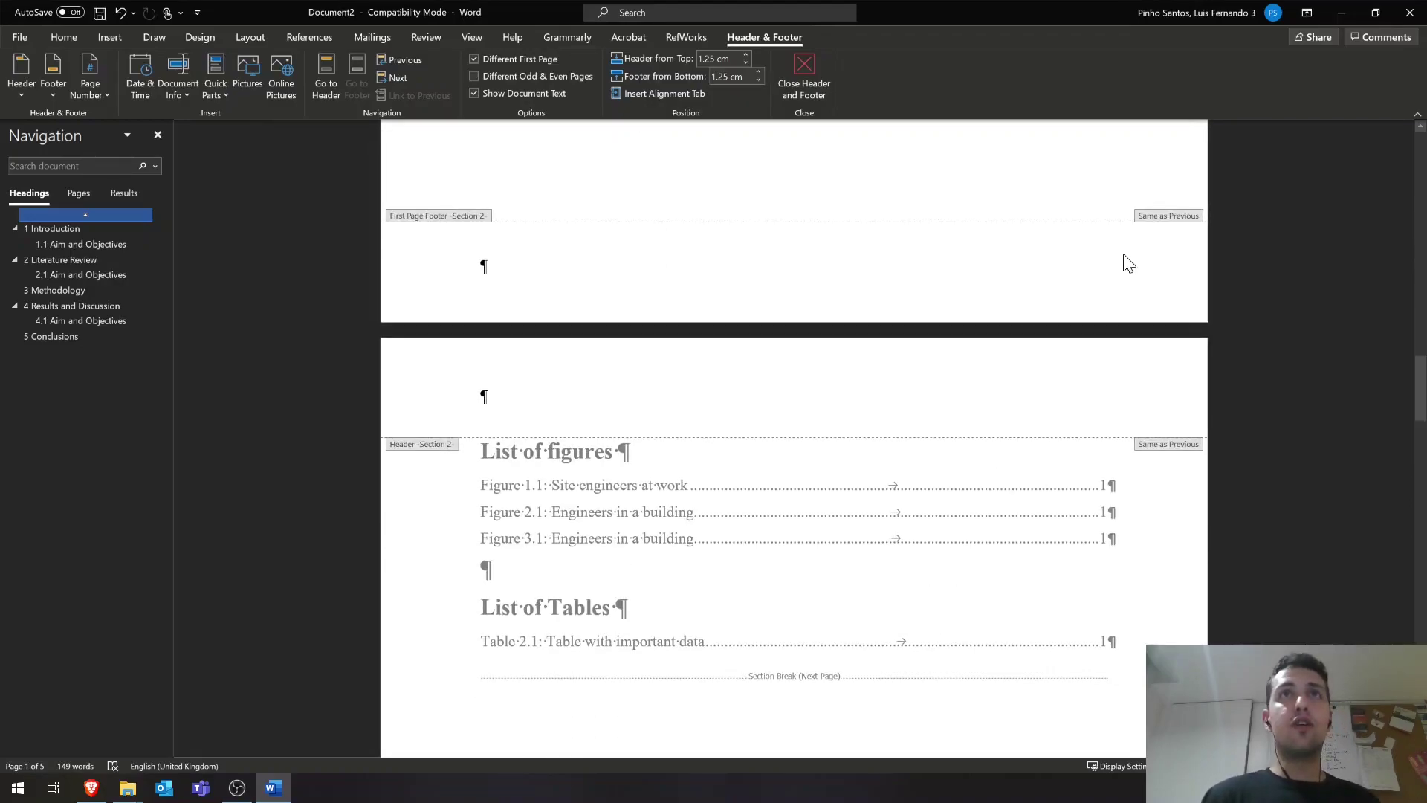
pyautogui.scroll(10, 567, 270)
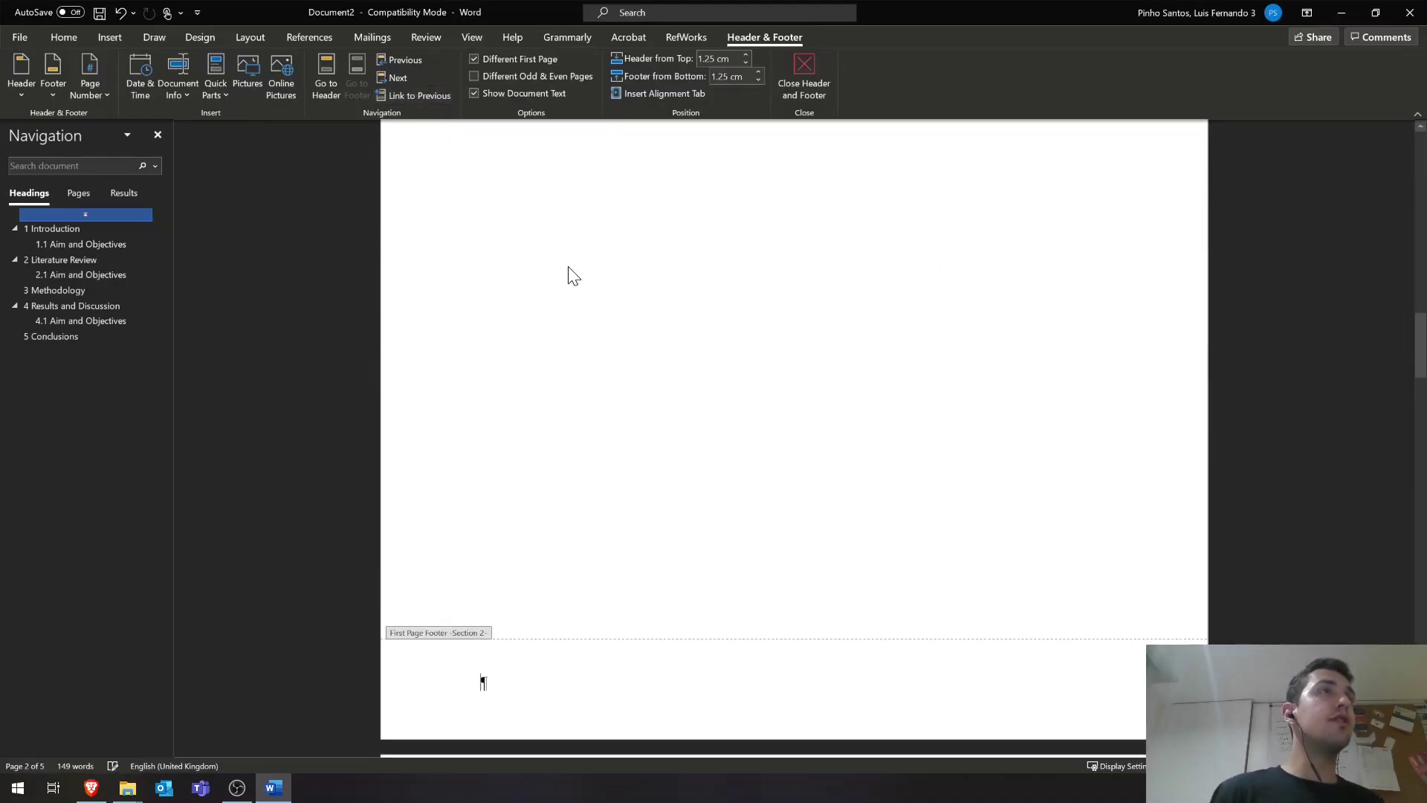
pyautogui.scroll(-10, 812, 259)
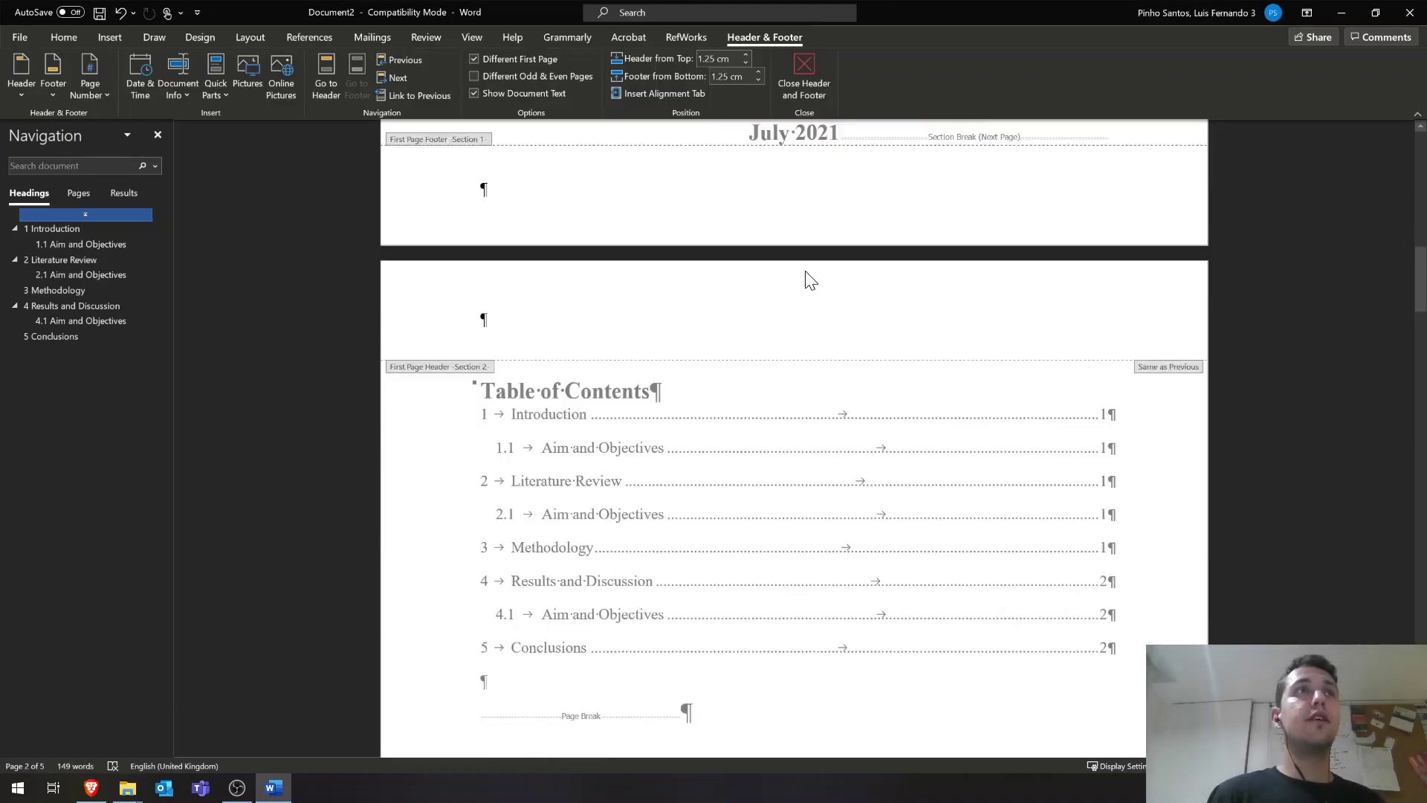
# Insert a Plain Number 3 page number at the bottom of Section 2's first page, exit footer editing, and hide the formatting marks.
pyautogui.click(84, 100)
pyautogui.moveTo(147, 141)
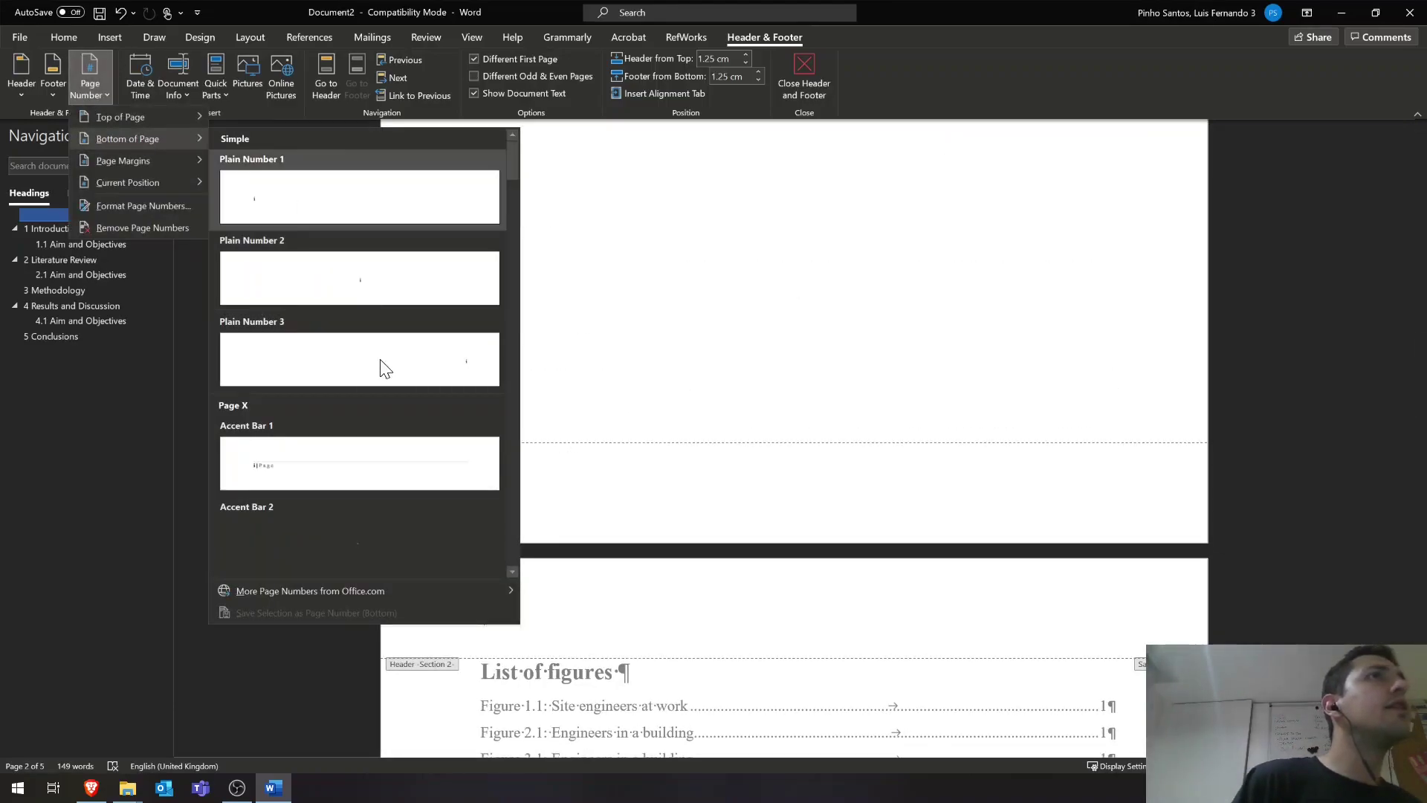
pyautogui.click(883, 374)
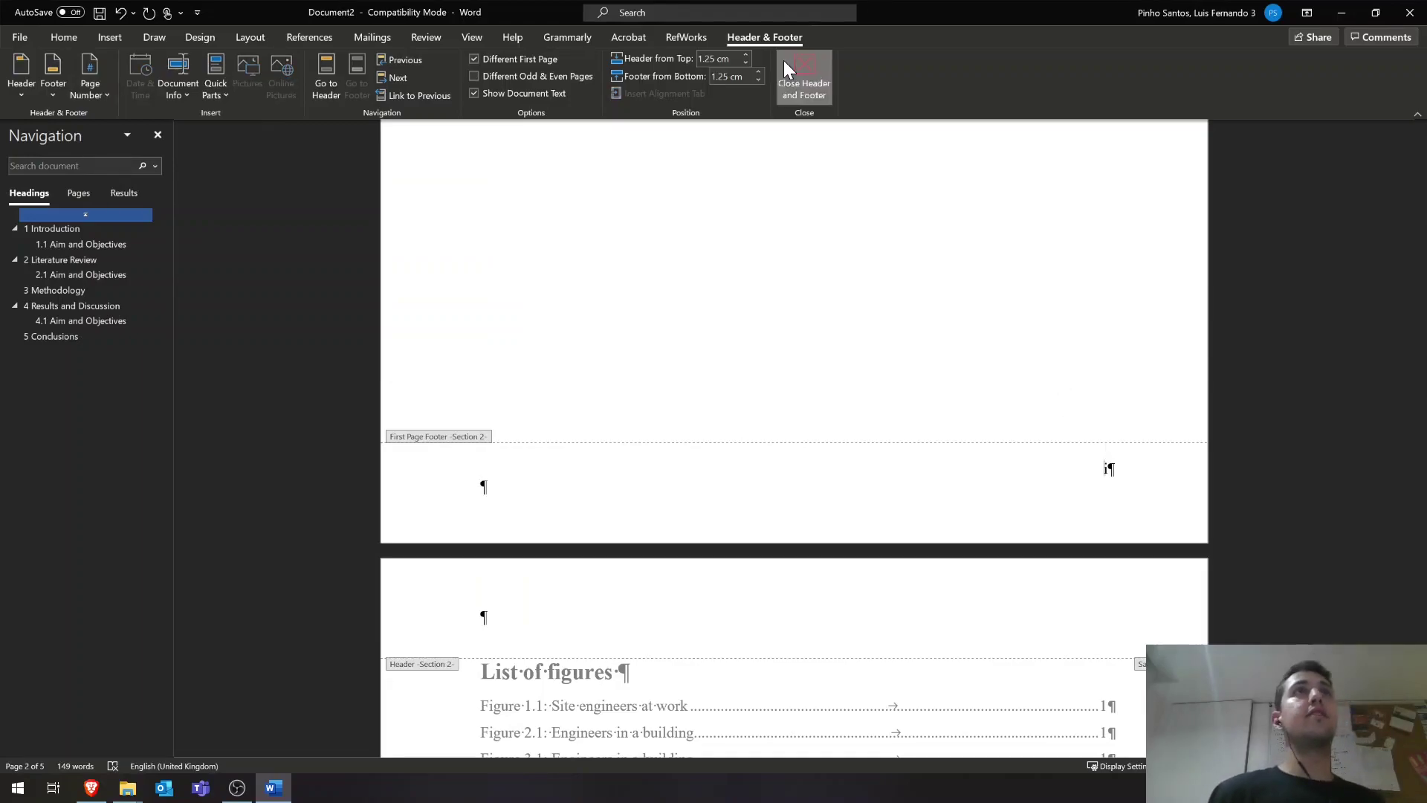
pyautogui.click(803, 73)
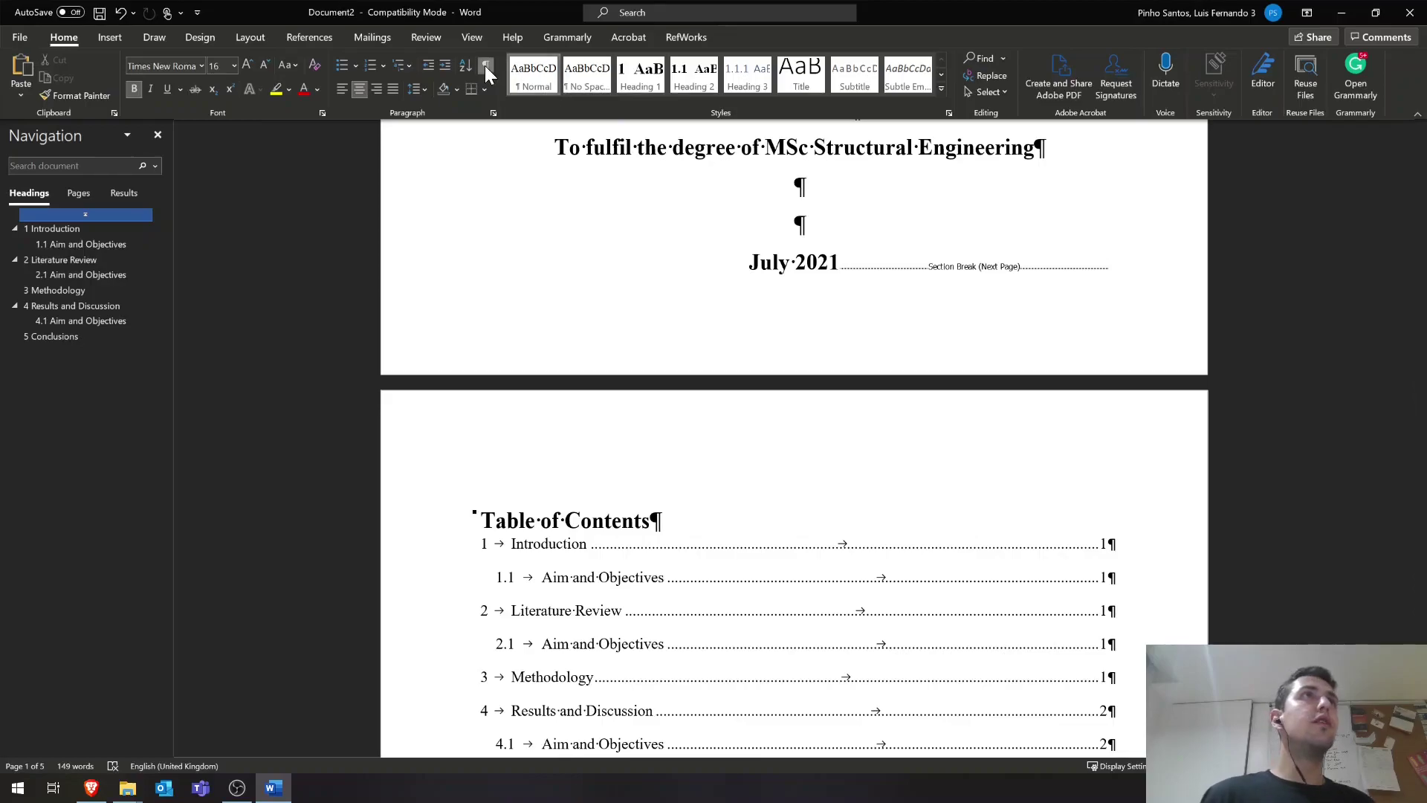
pyautogui.click(485, 66)
# Examine the footer page numbers from the Table of Contents page through the Conclusions page.
pyautogui.scroll(-15, 1111, 357)
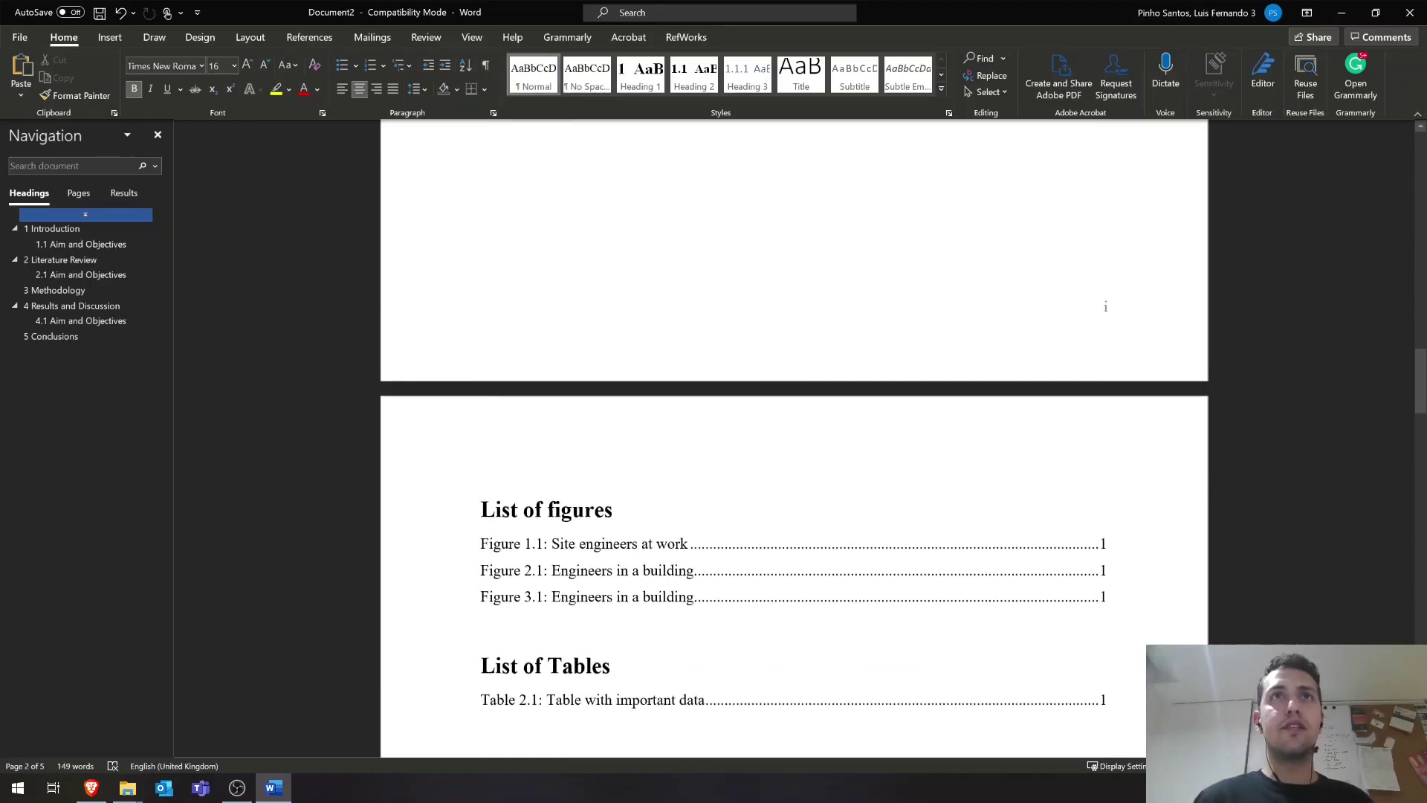
pyautogui.scroll(-15, 1119, 269)
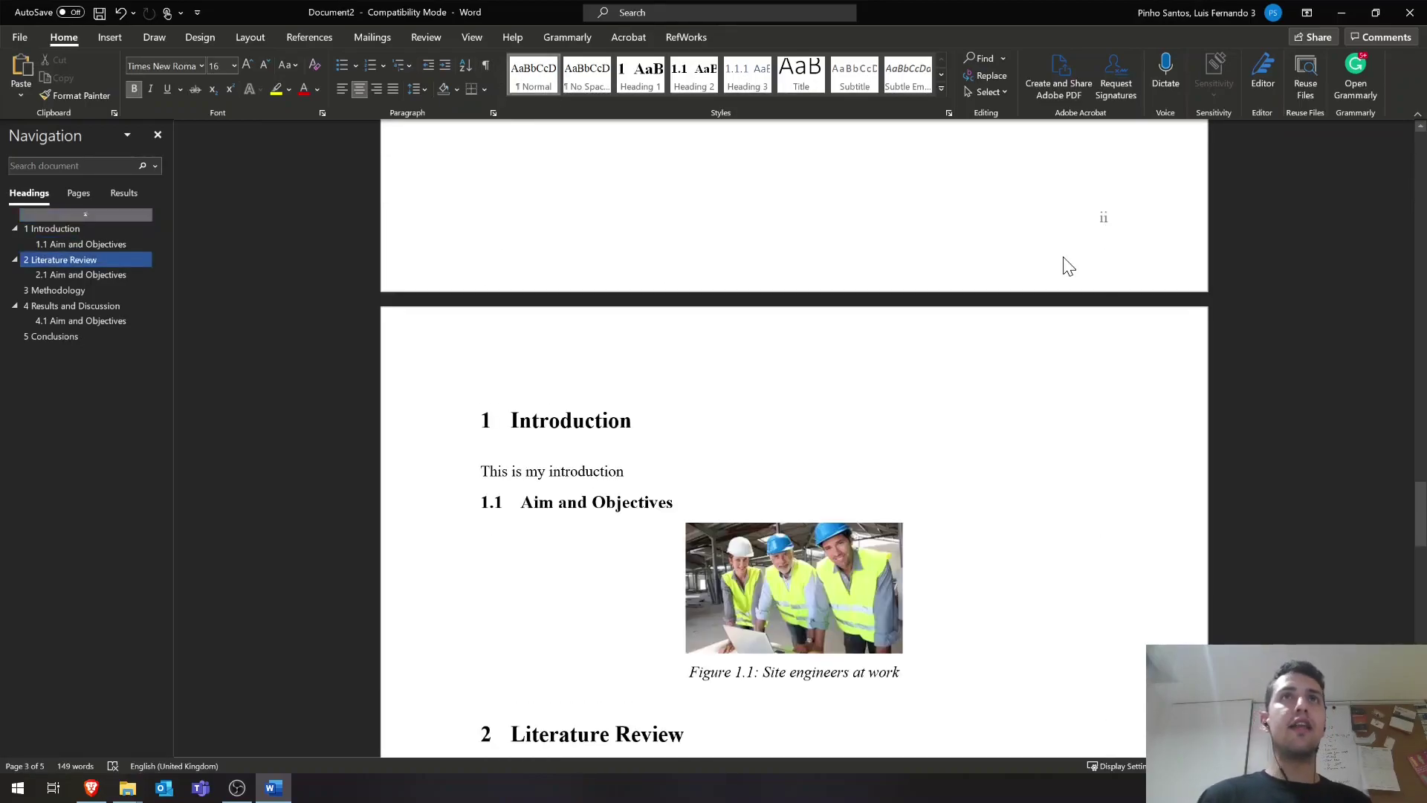
pyautogui.scroll(15, 794, 438)
pyautogui.scroll(15, 1106, 490)
pyautogui.scroll(-15, 794, 438)
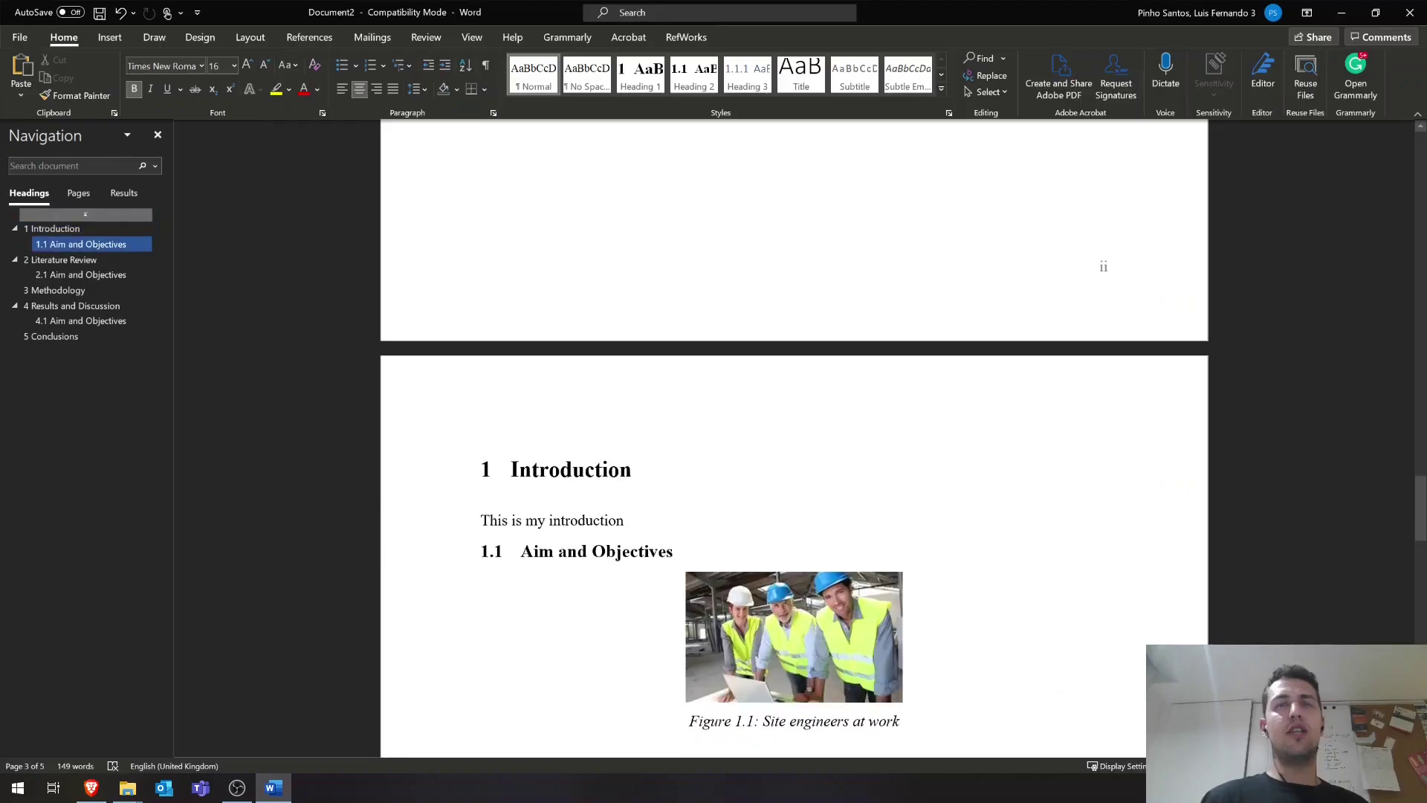
pyautogui.scroll(-5, 940, 452)
pyautogui.scroll(-5, 701, 287)
pyautogui.scroll(3, 701, 287)
pyautogui.scroll(-5, 754, 331)
pyautogui.scroll(-10, 755, 331)
pyautogui.scroll(2, 755, 330)
pyautogui.scroll(-5, 1125, 277)
pyautogui.scroll(-5, 793, 438)
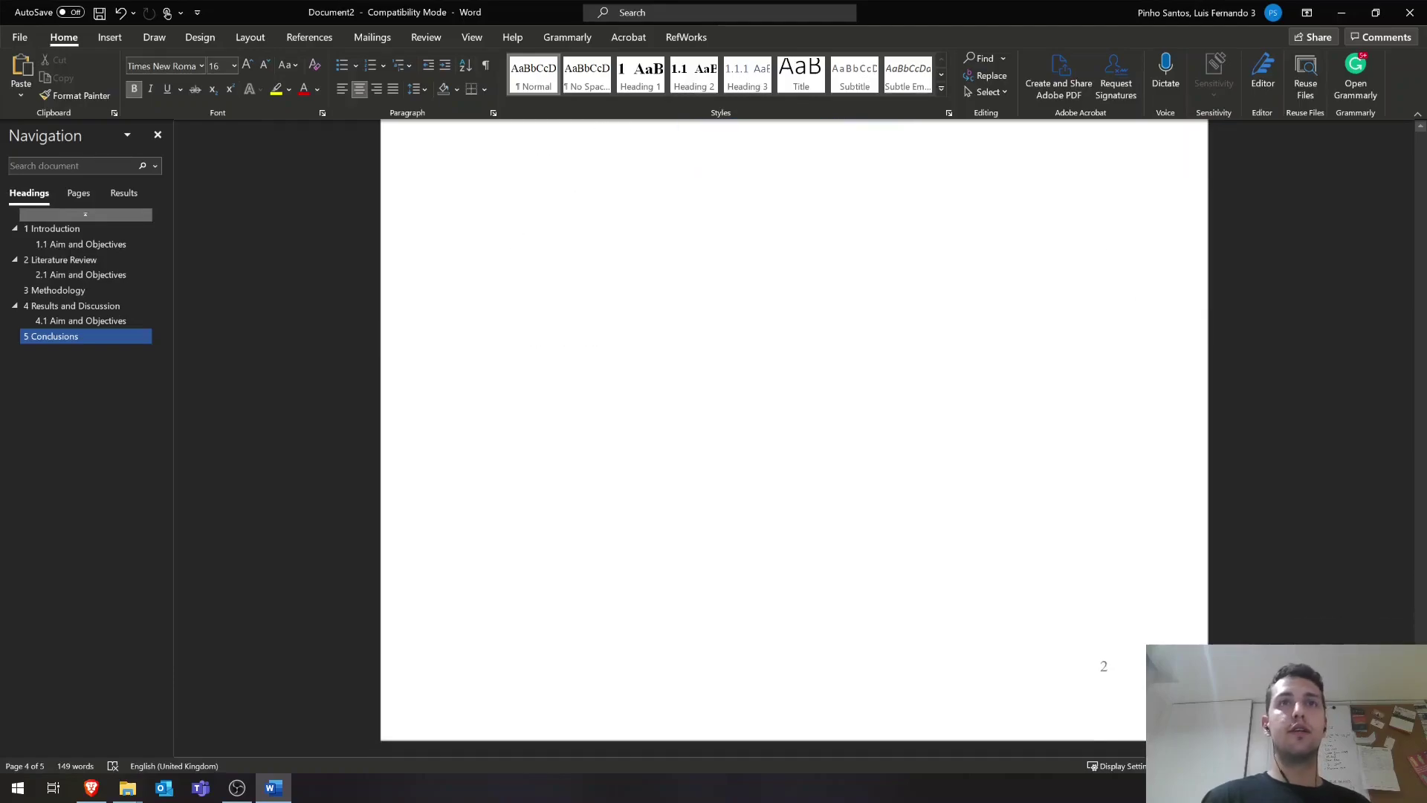
pyautogui.scroll(5, 794, 439)
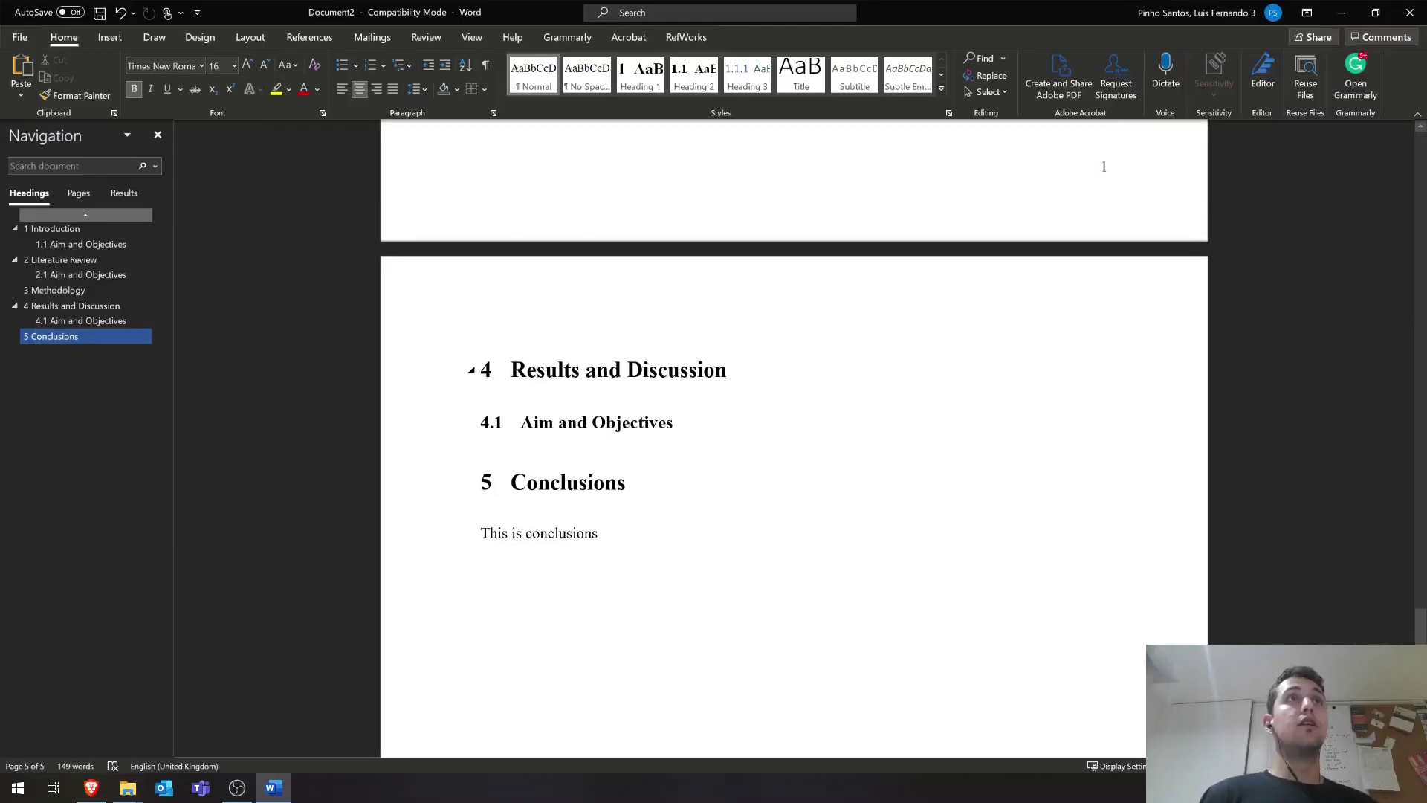